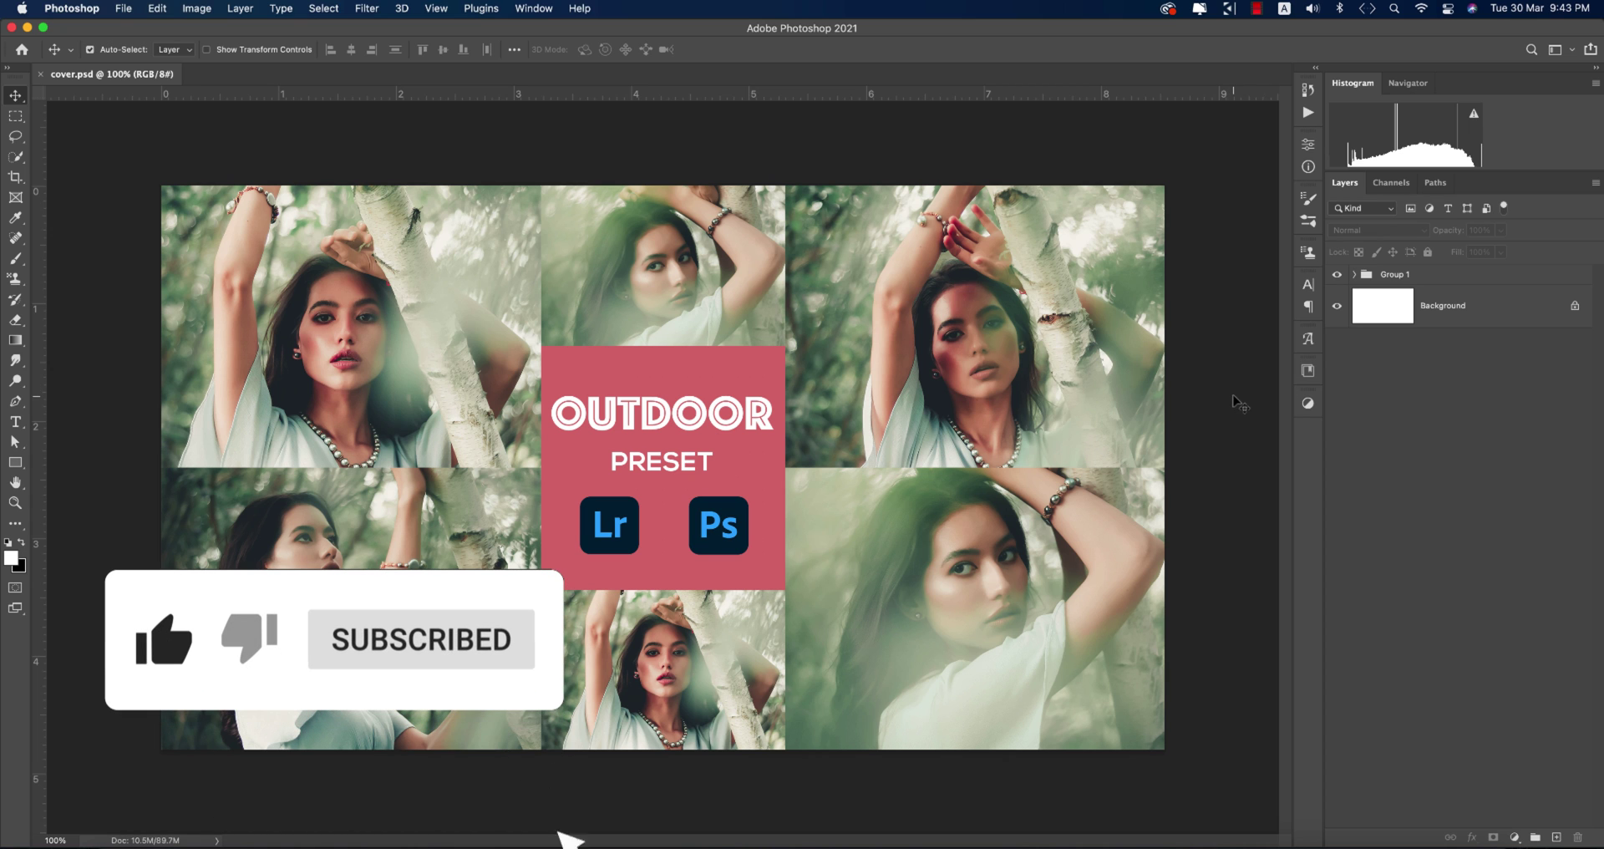
Open the recent birch-tree portrait and duplicate its Background into a layer named 'edit'
left_click(24, 49)
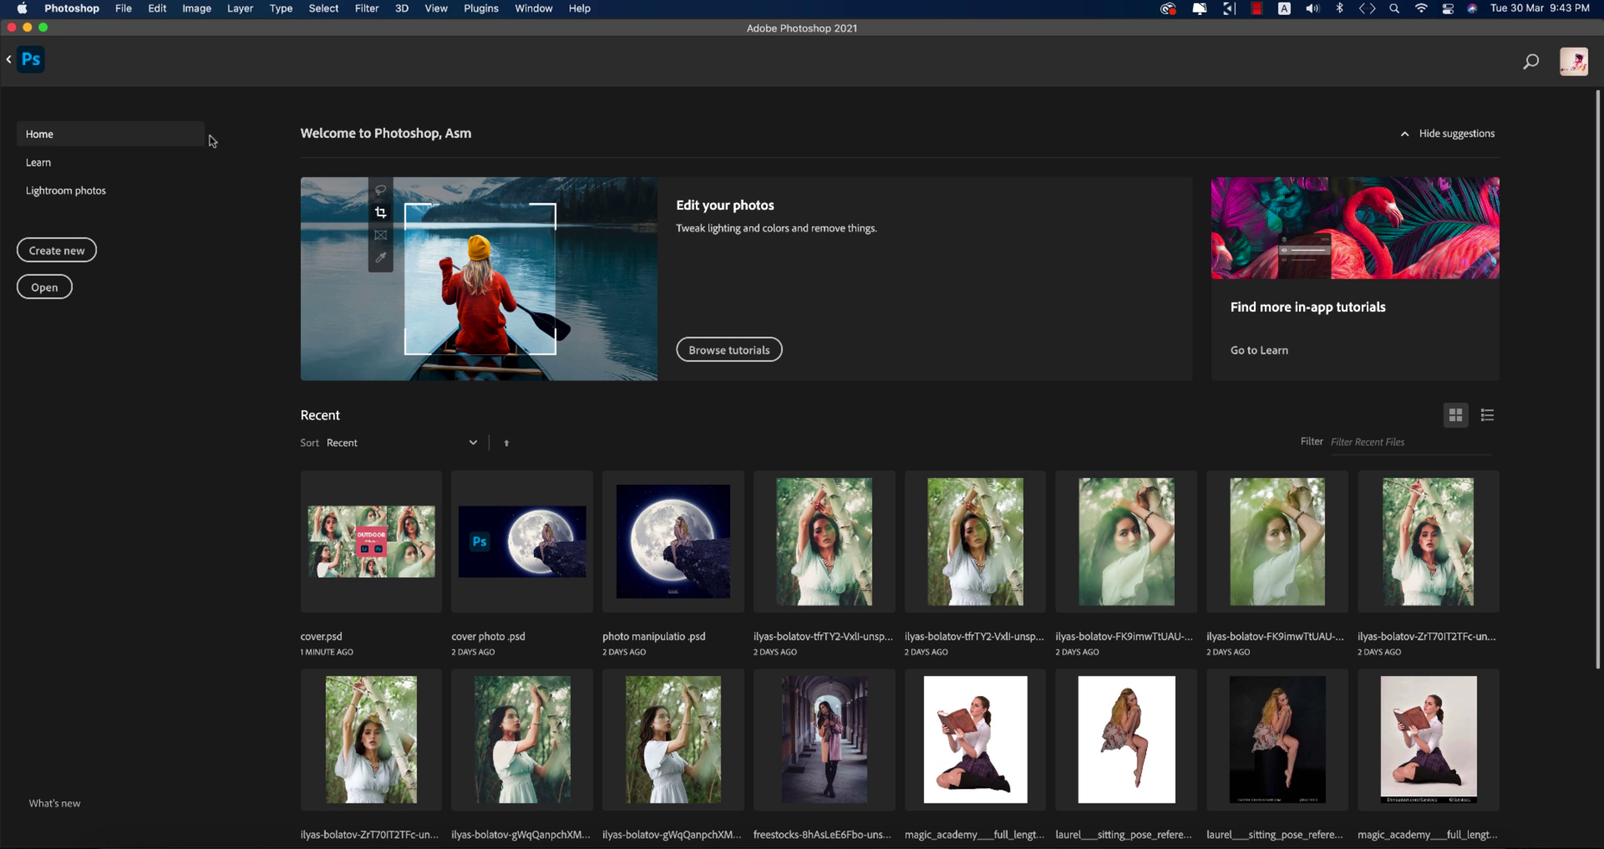
left_click(1029, 525)
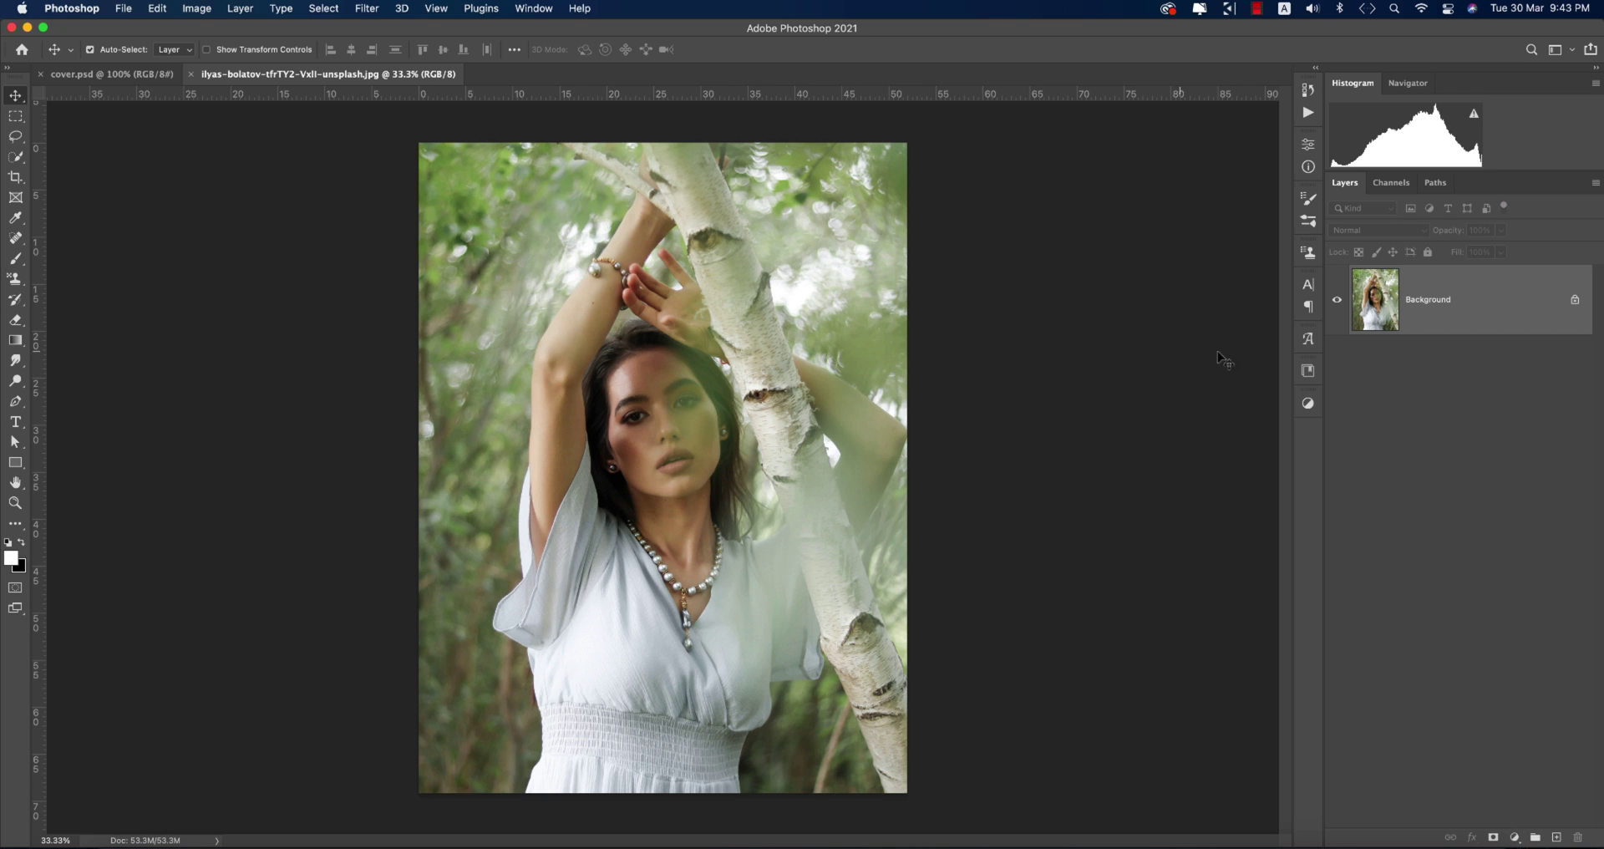
key("super+j")
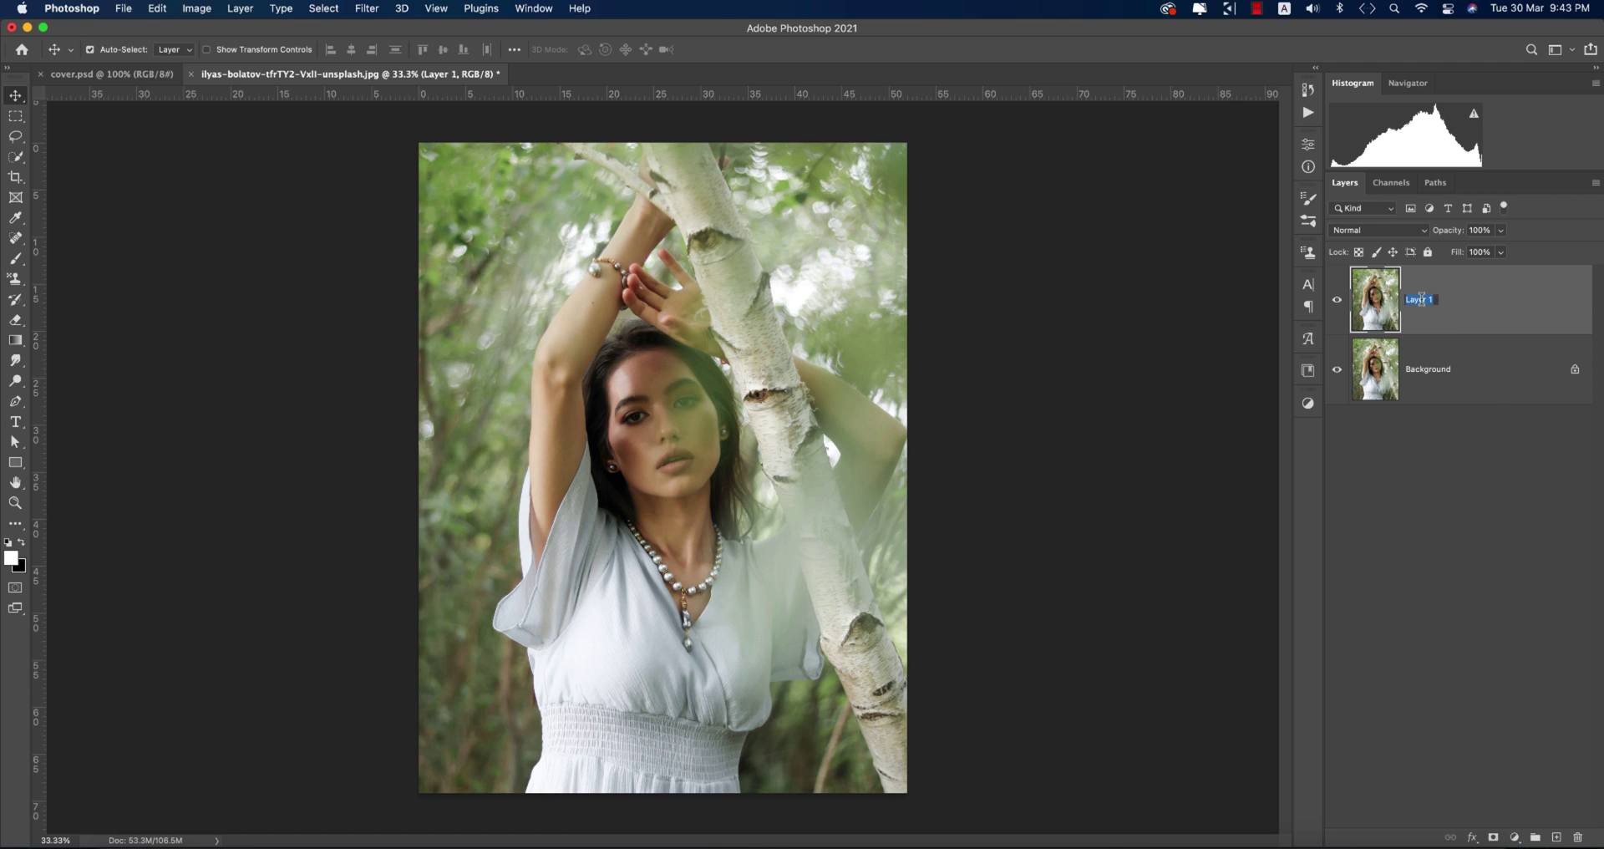
type("edit")
key("Return")
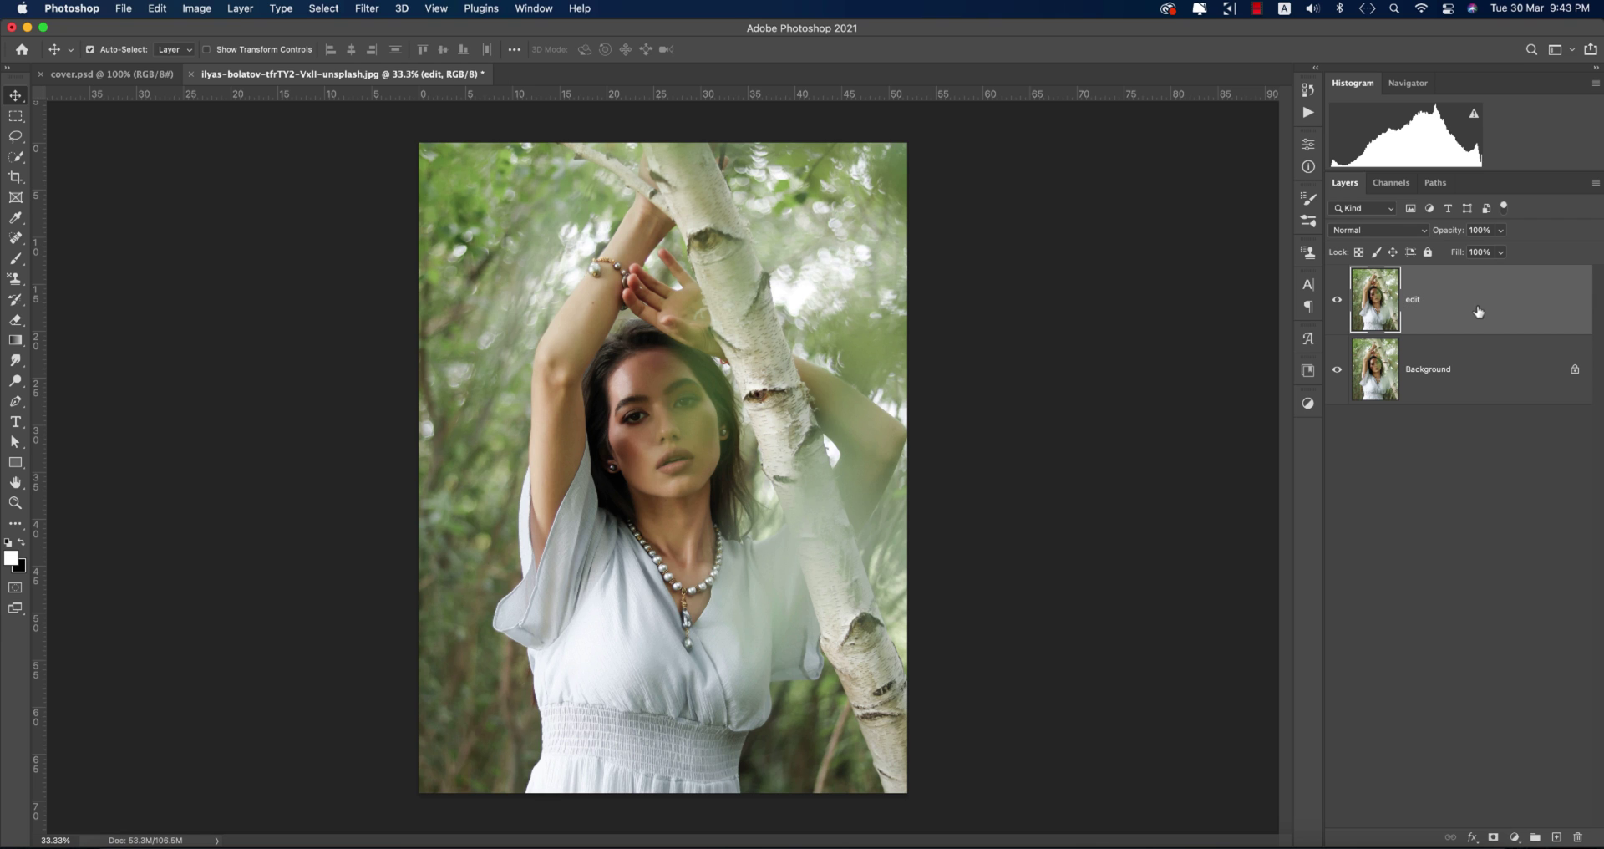
Run Filter > Camera Raw Filter on the edit layer and collapse the Calibration section
left_click(367, 8)
left_click(398, 123)
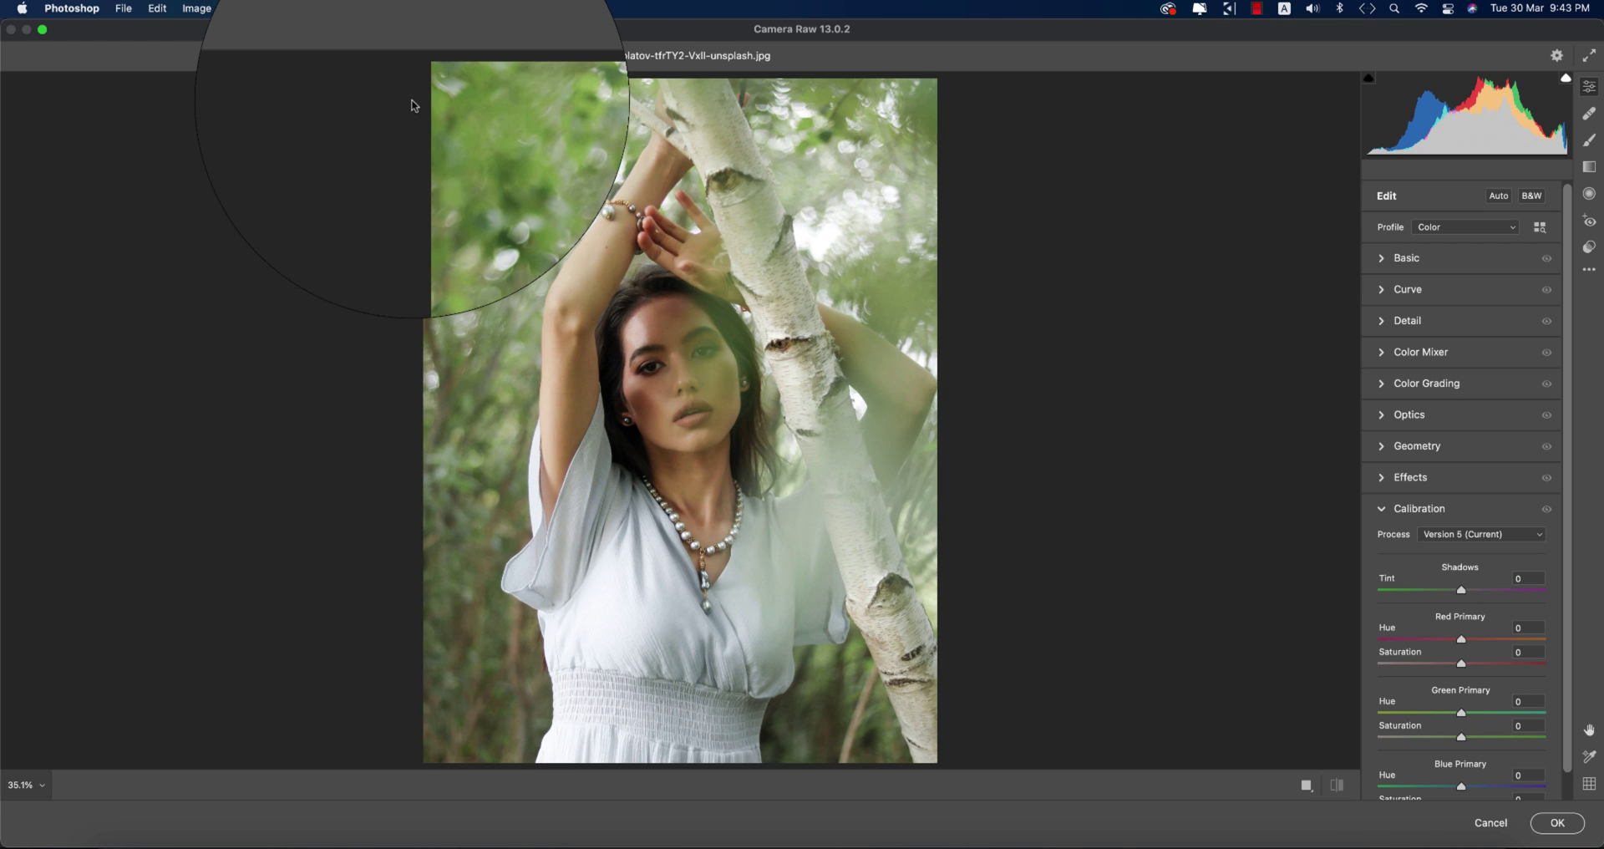
left_click(1380, 512)
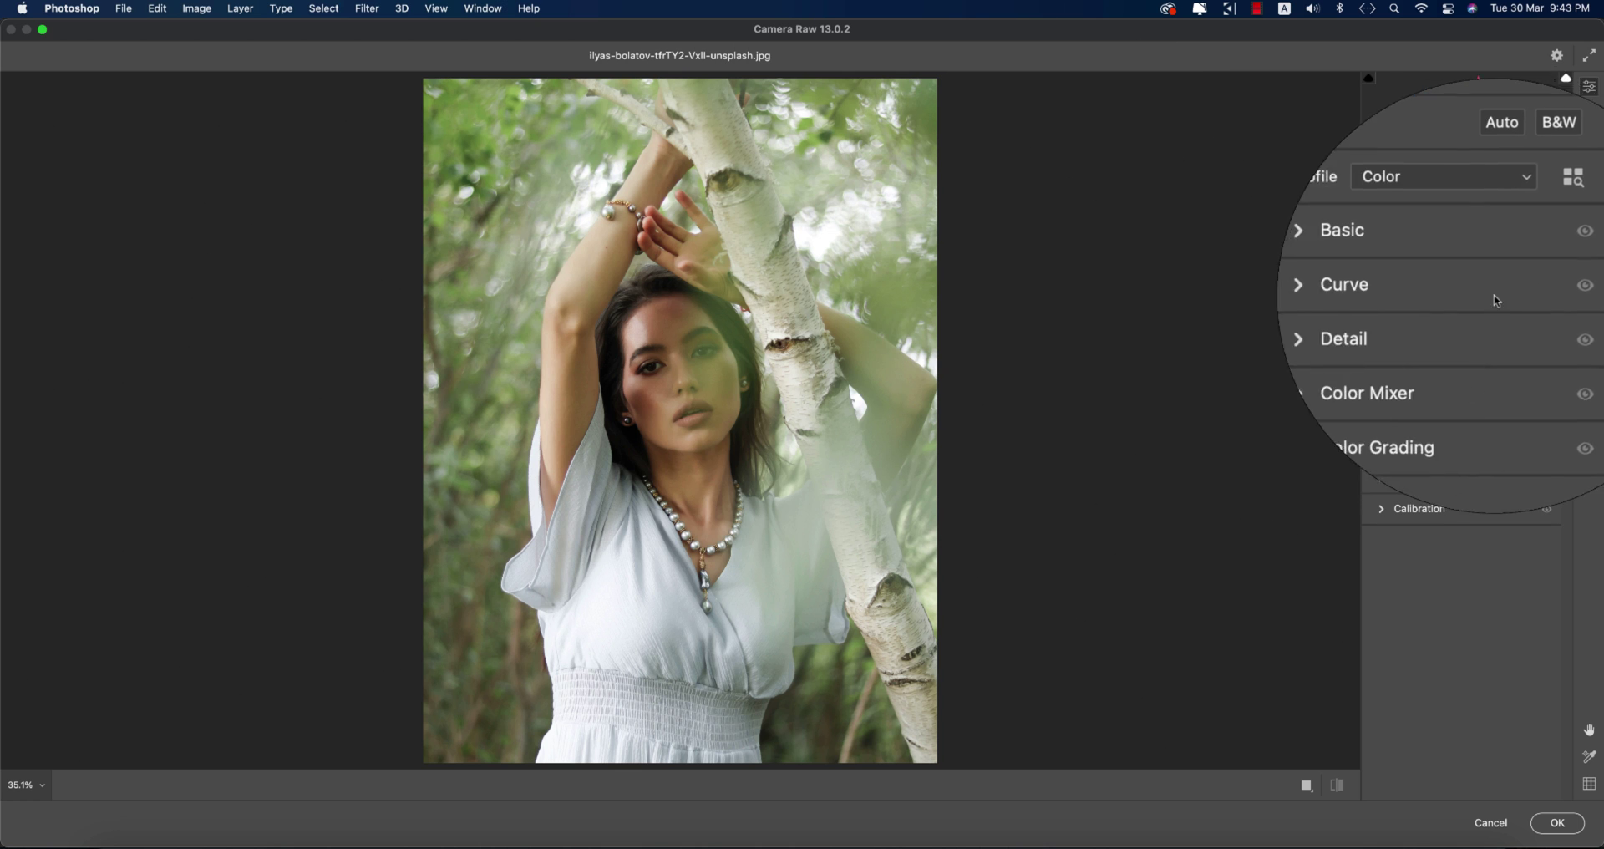
Load the outdoor .xmp settings file into Camera Raw via Load Settings
left_click(1588, 269)
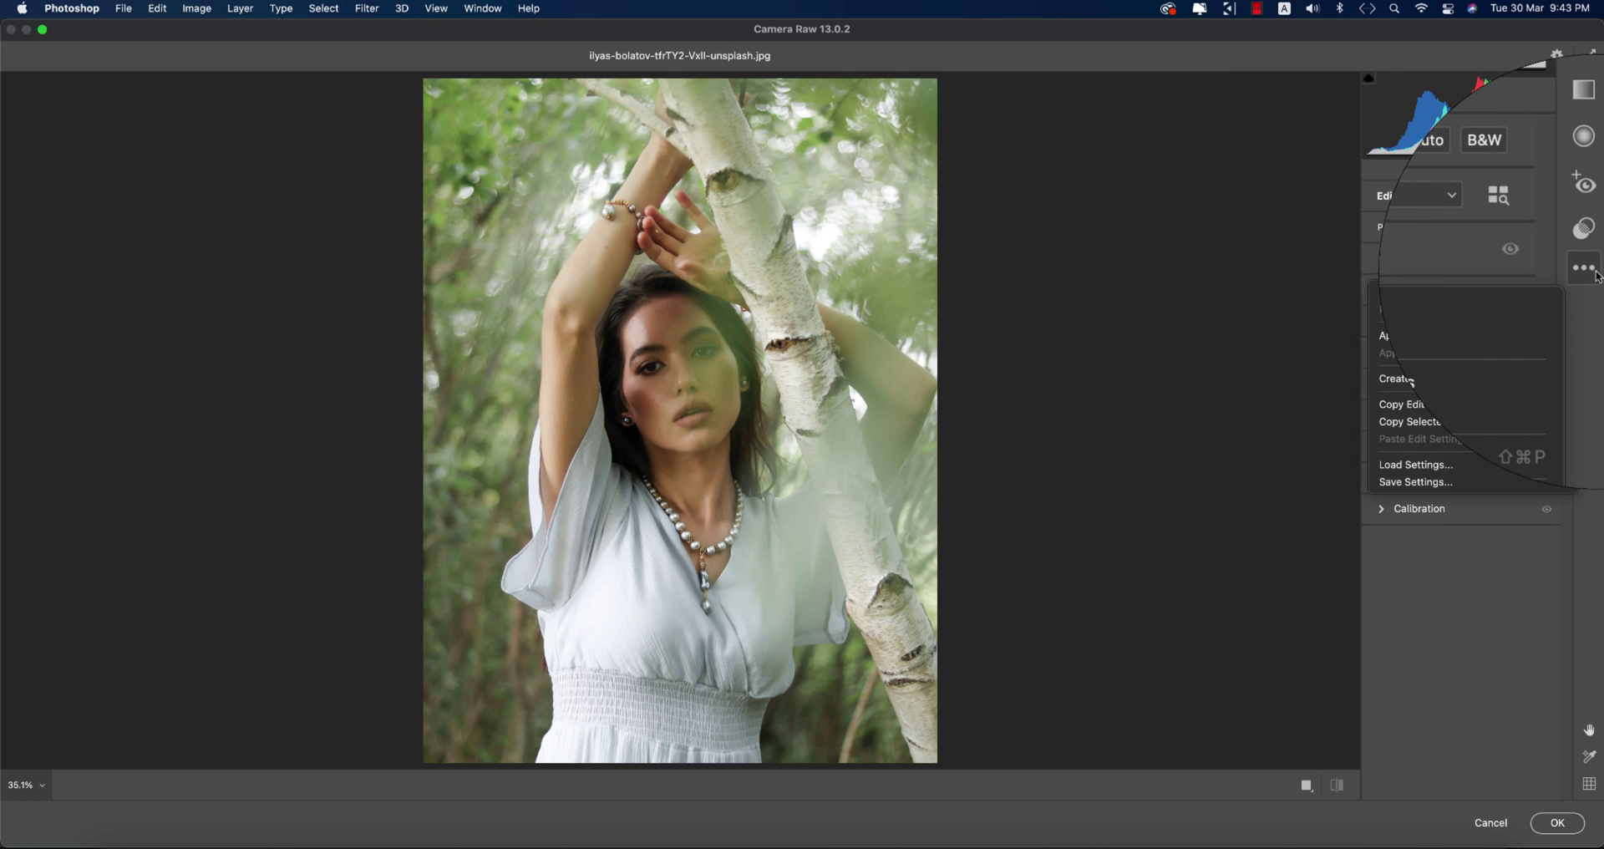
left_click(1416, 464)
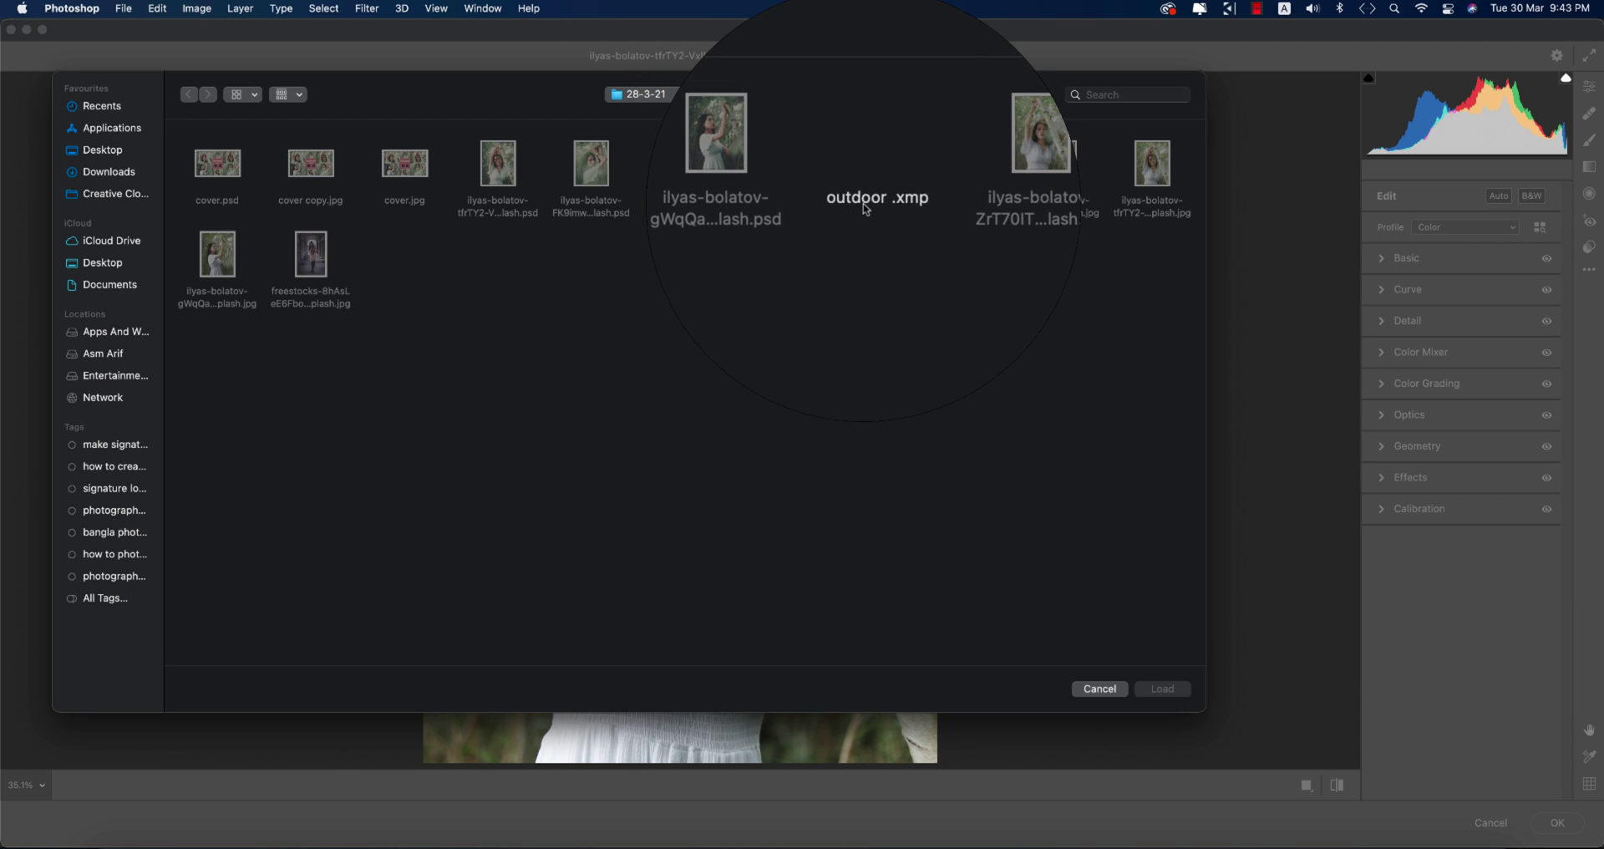
left_click(869, 199)
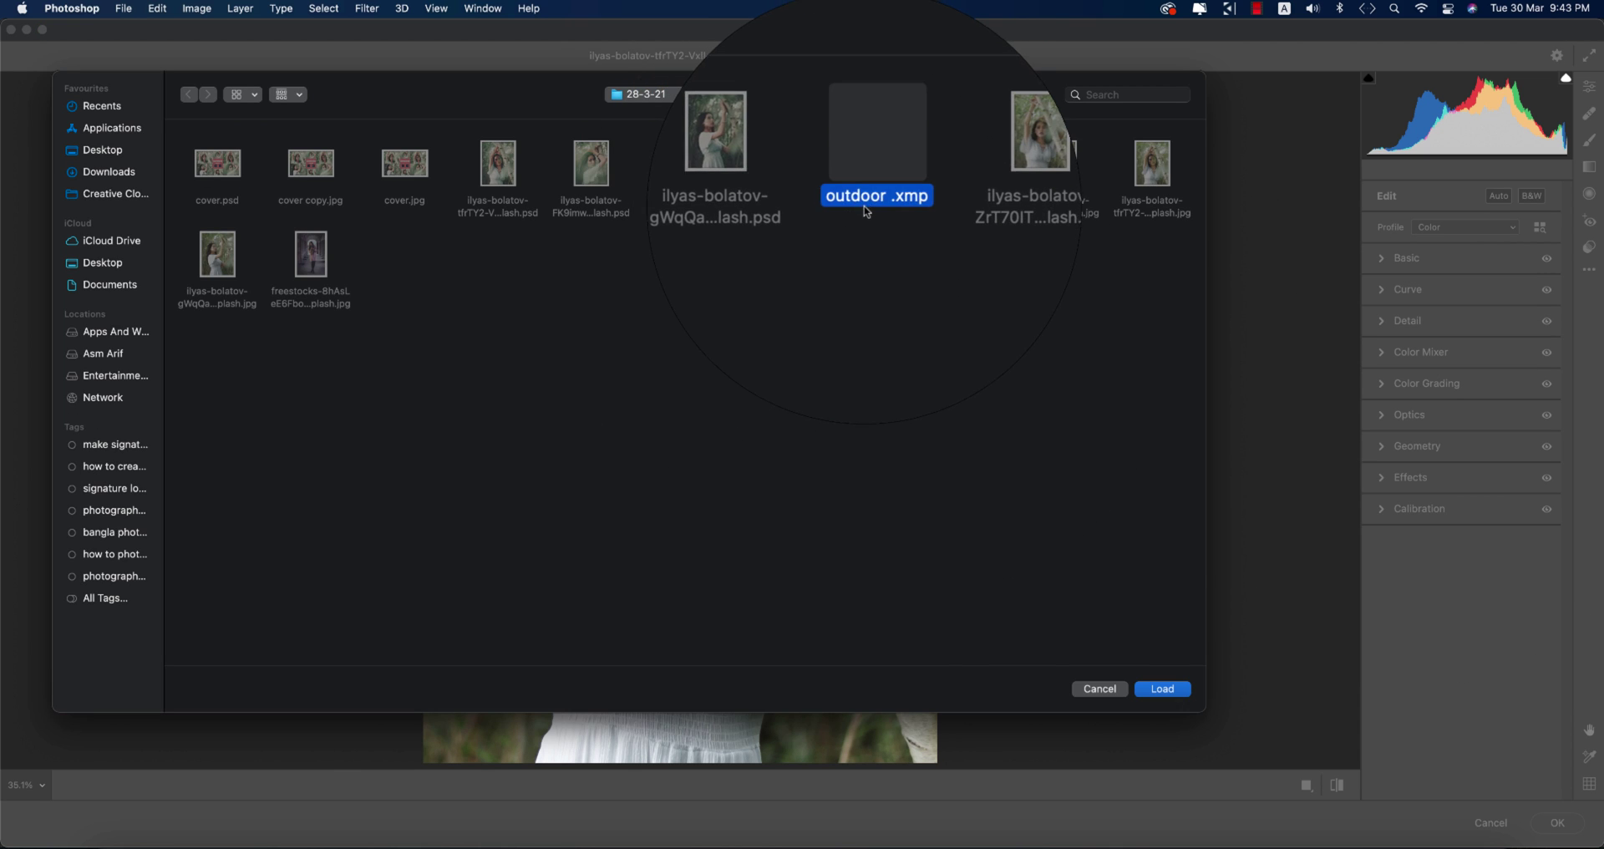
left_click(1163, 690)
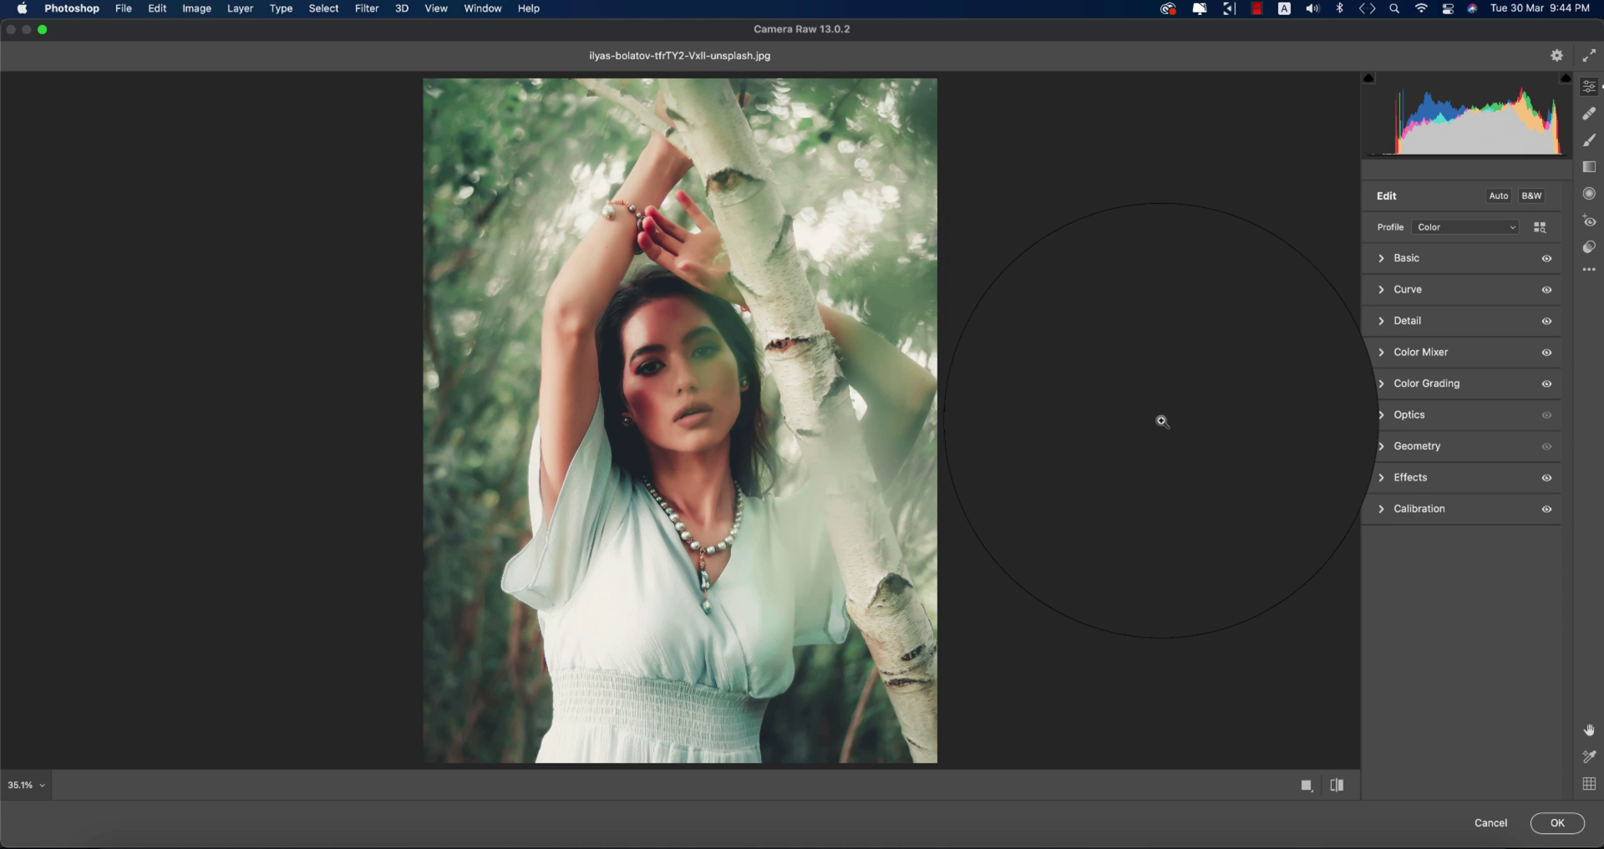
In the Basic panel, review Tint through Blacks and change Clarity from -23 to 0
left_click(1407, 257)
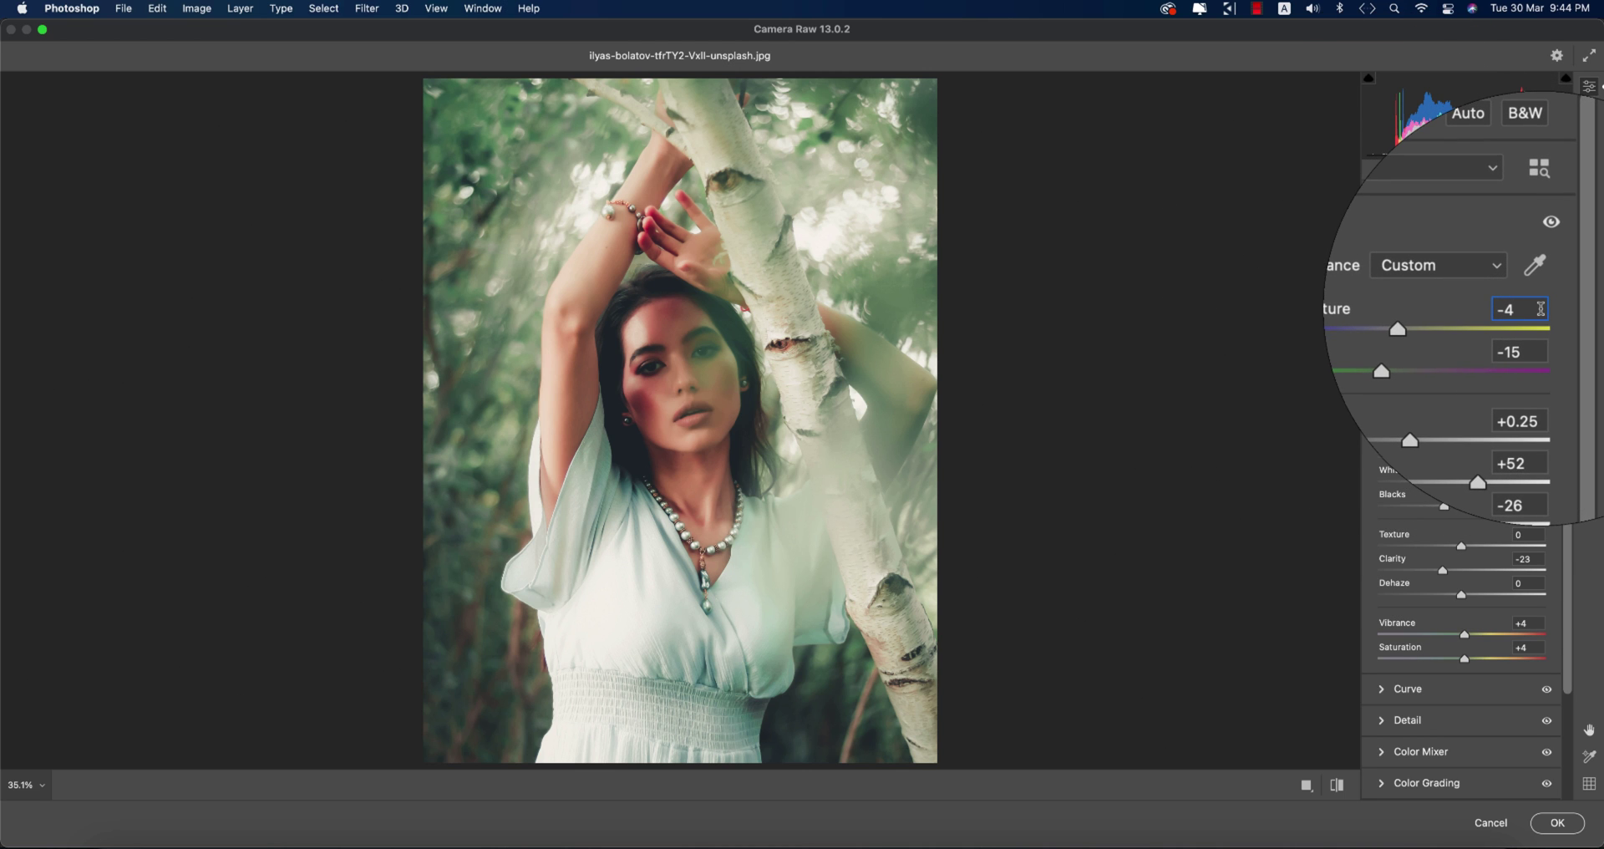
left_click(1541, 333)
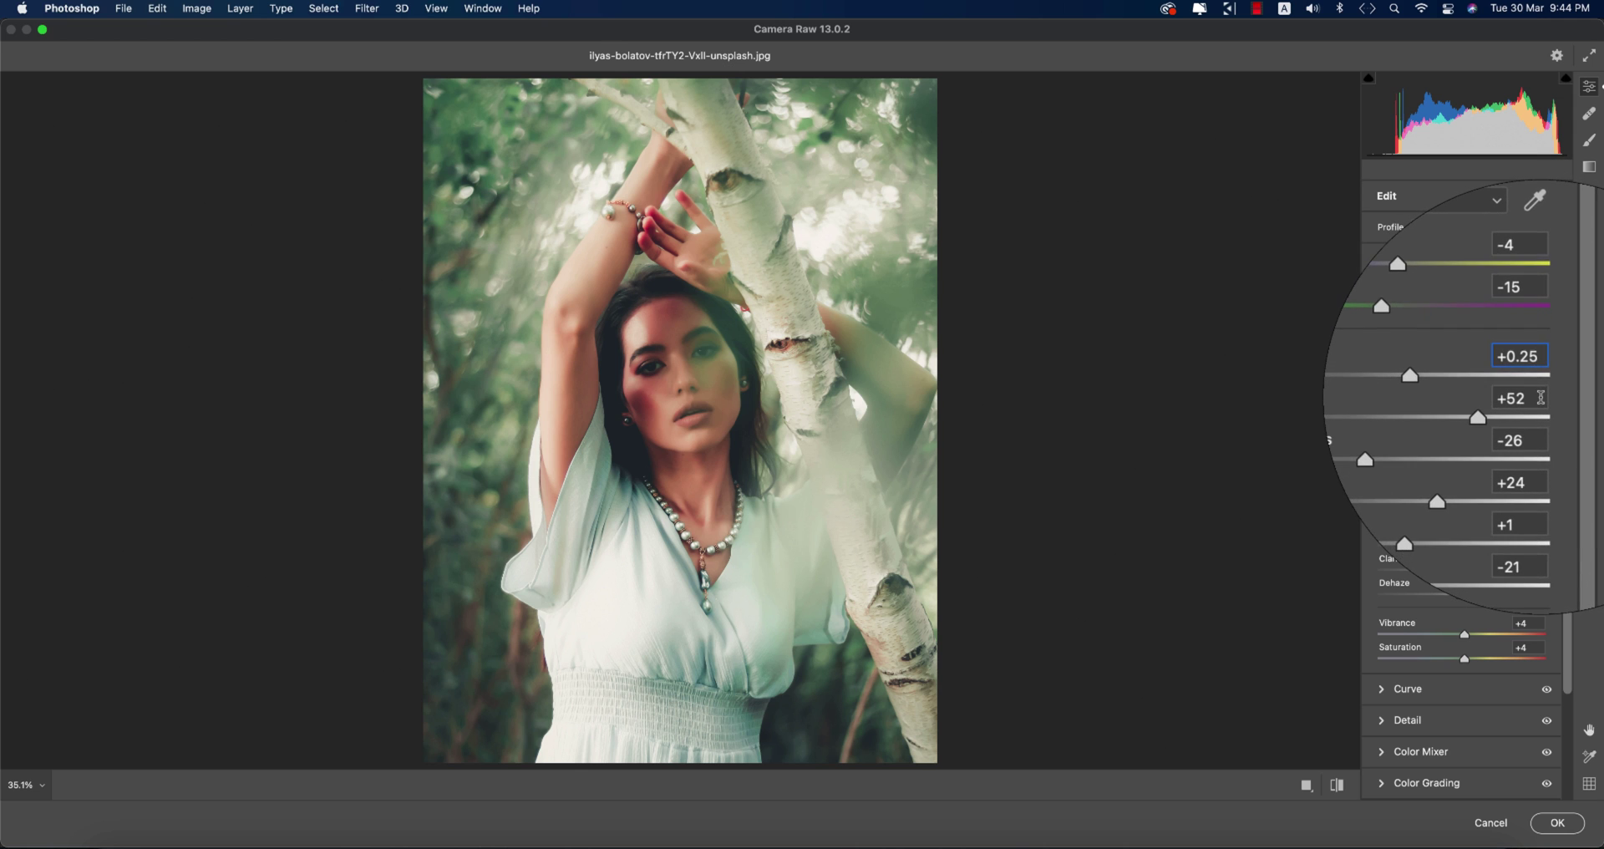
left_click(1535, 440)
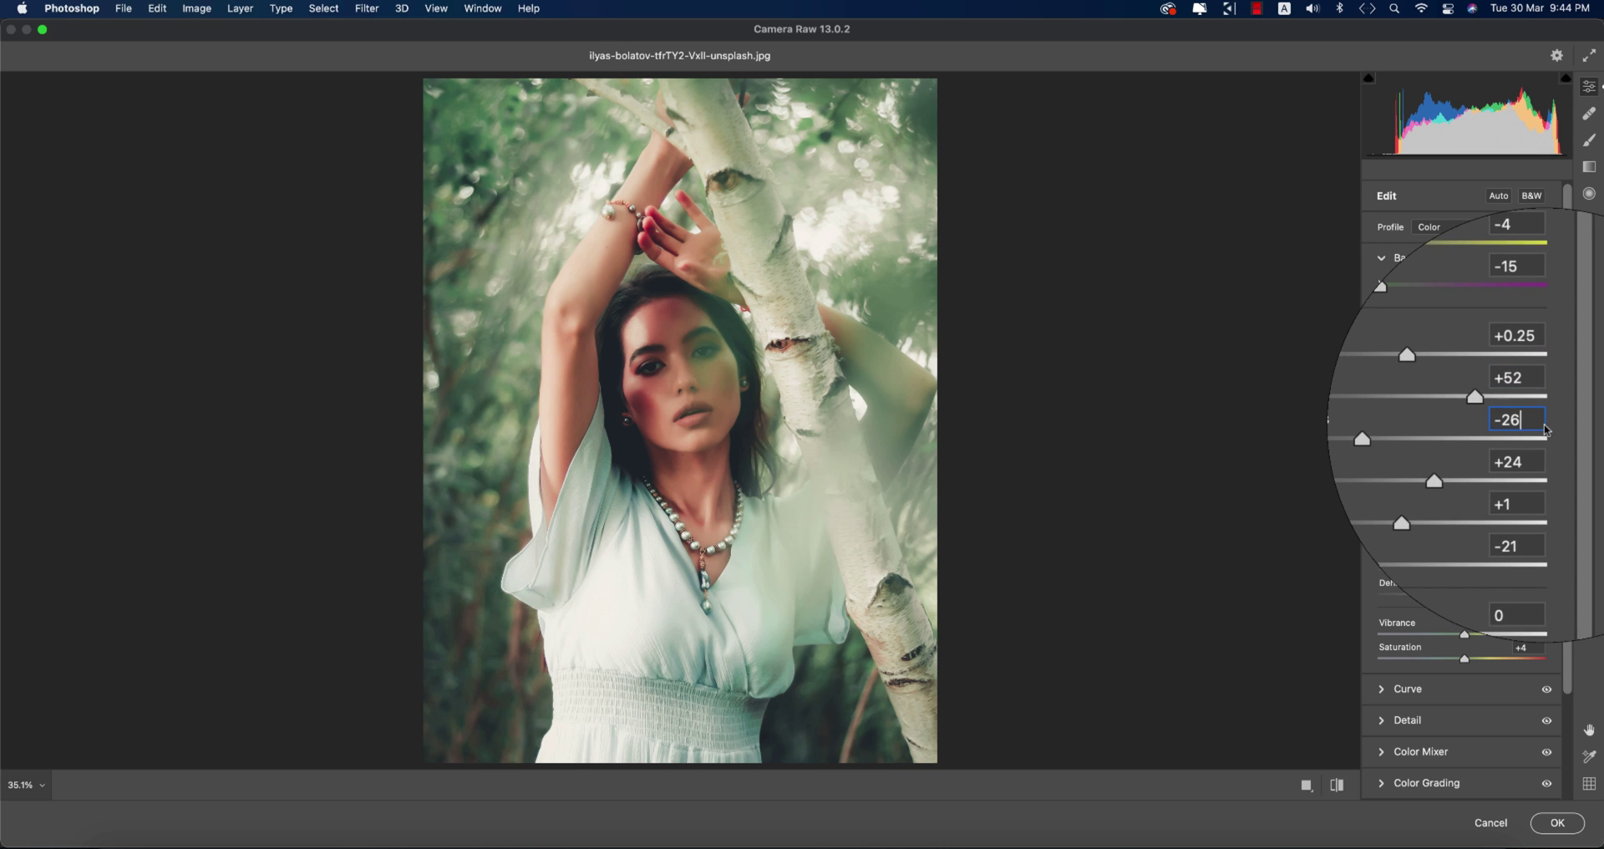
left_click(1537, 455)
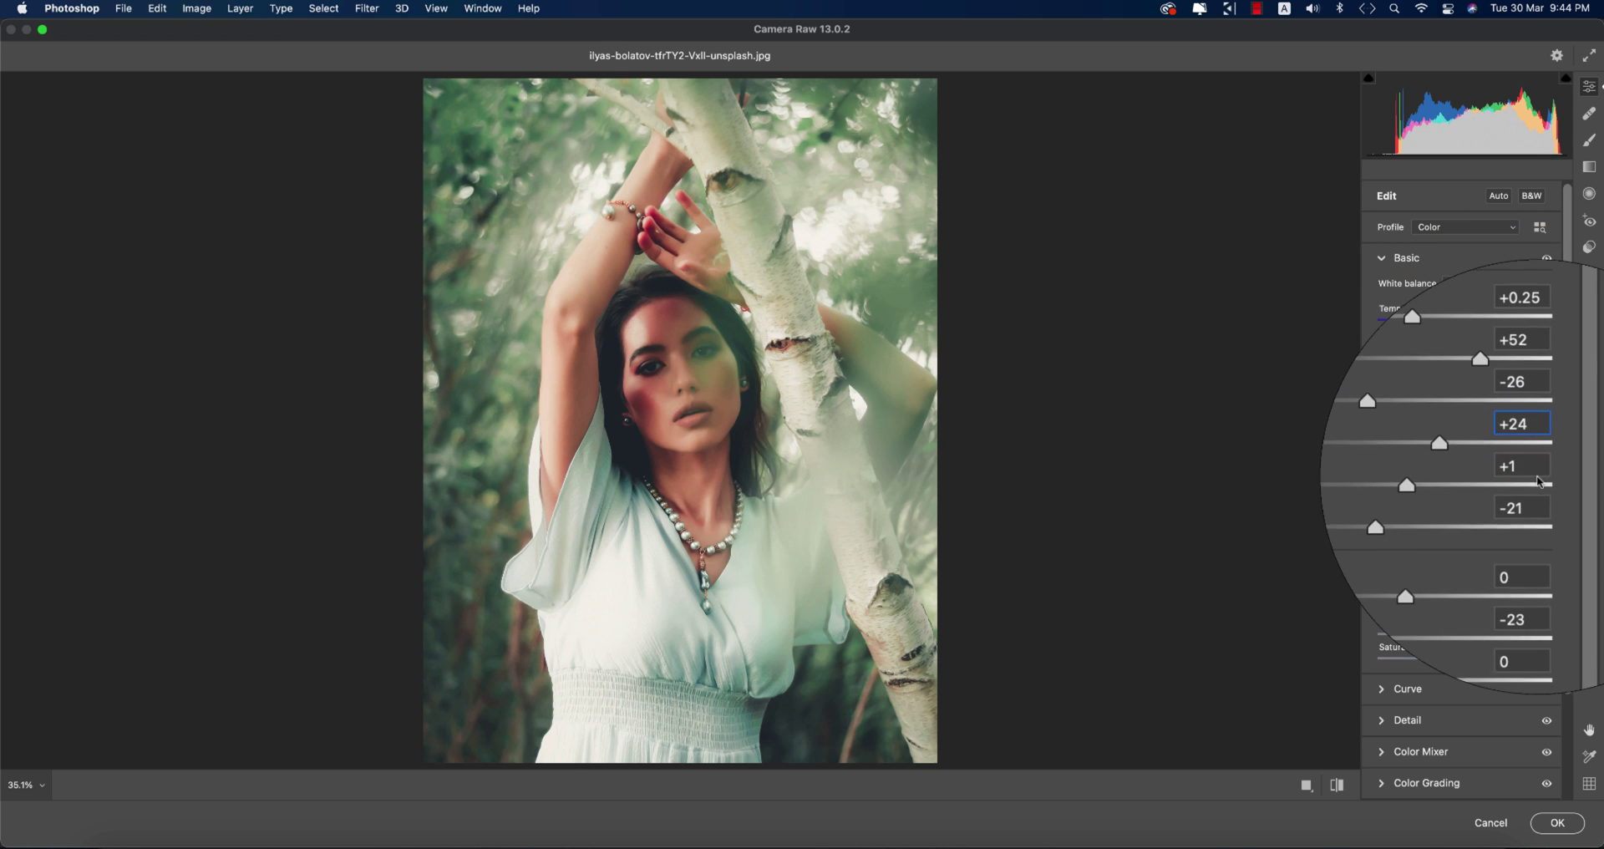
left_click(1538, 473)
left_click(1532, 496)
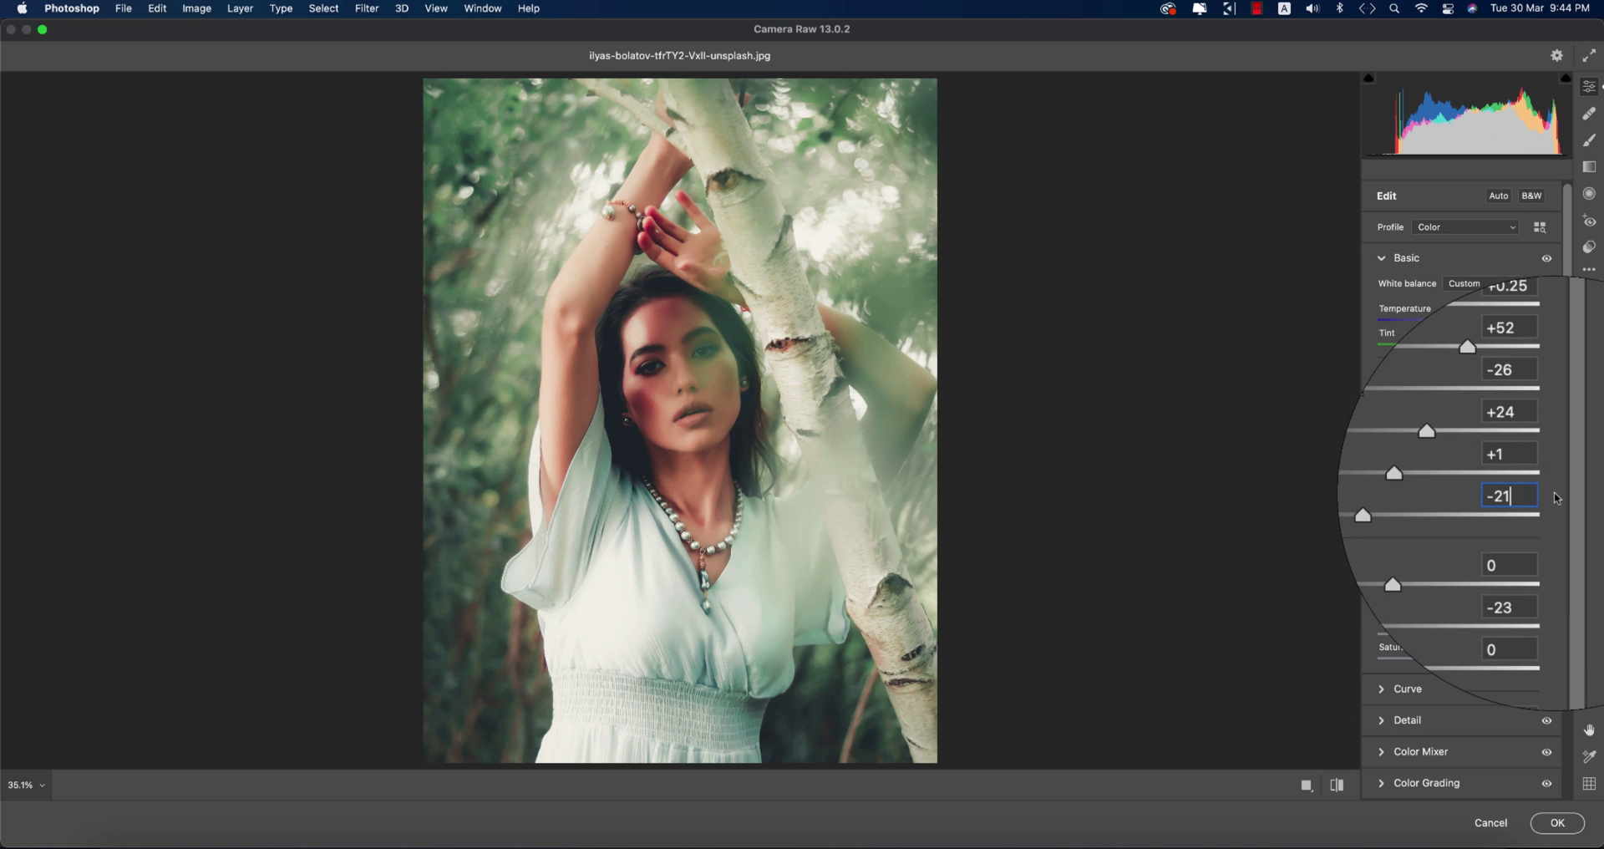
left_click(1538, 558)
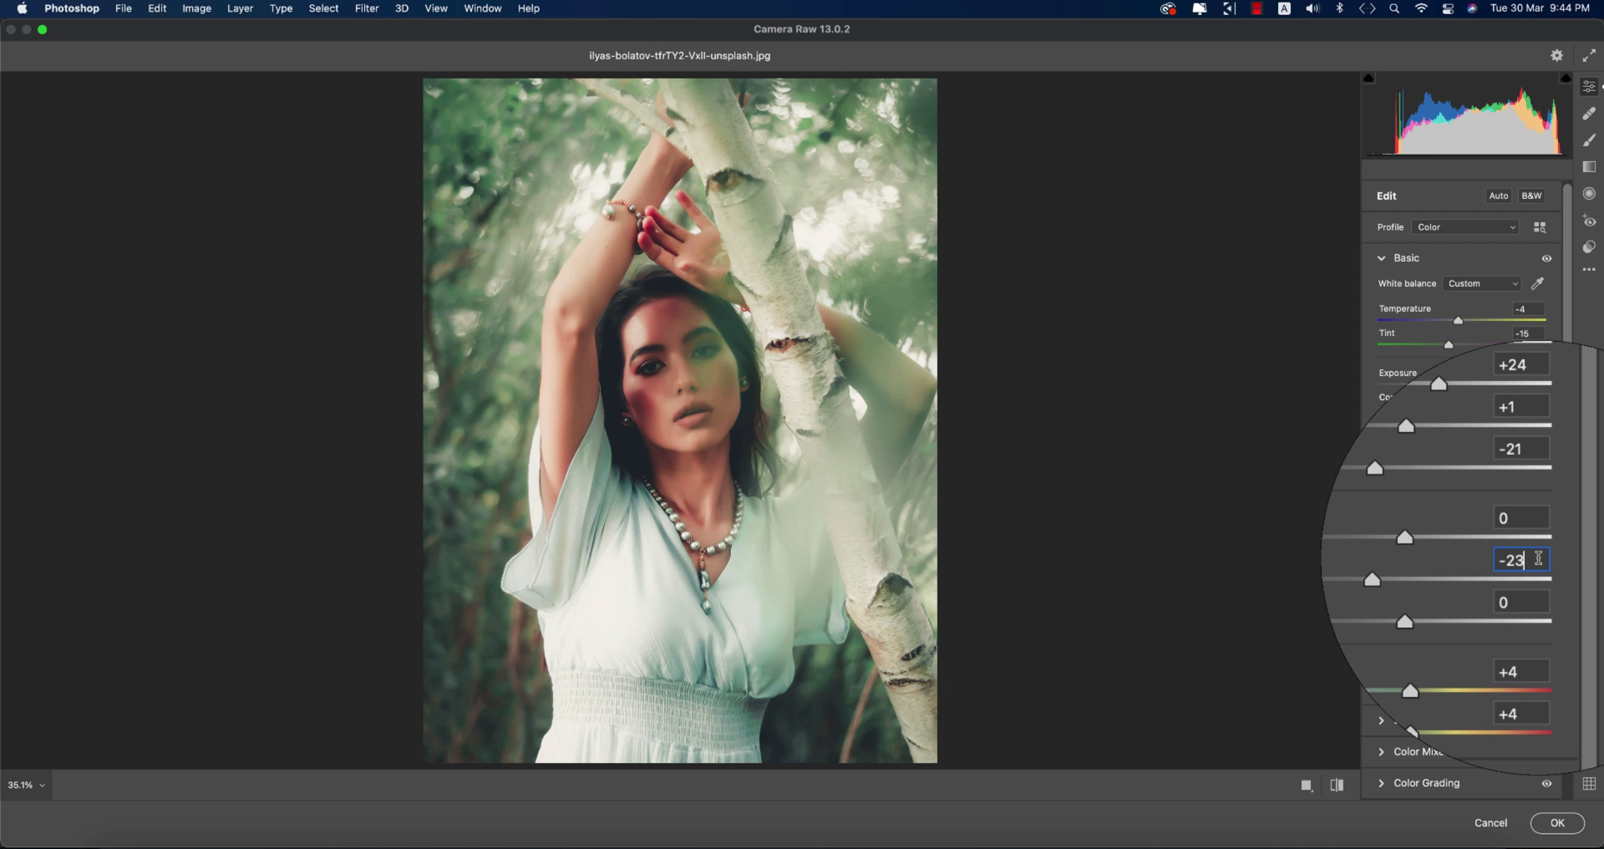
double_click(1528, 558)
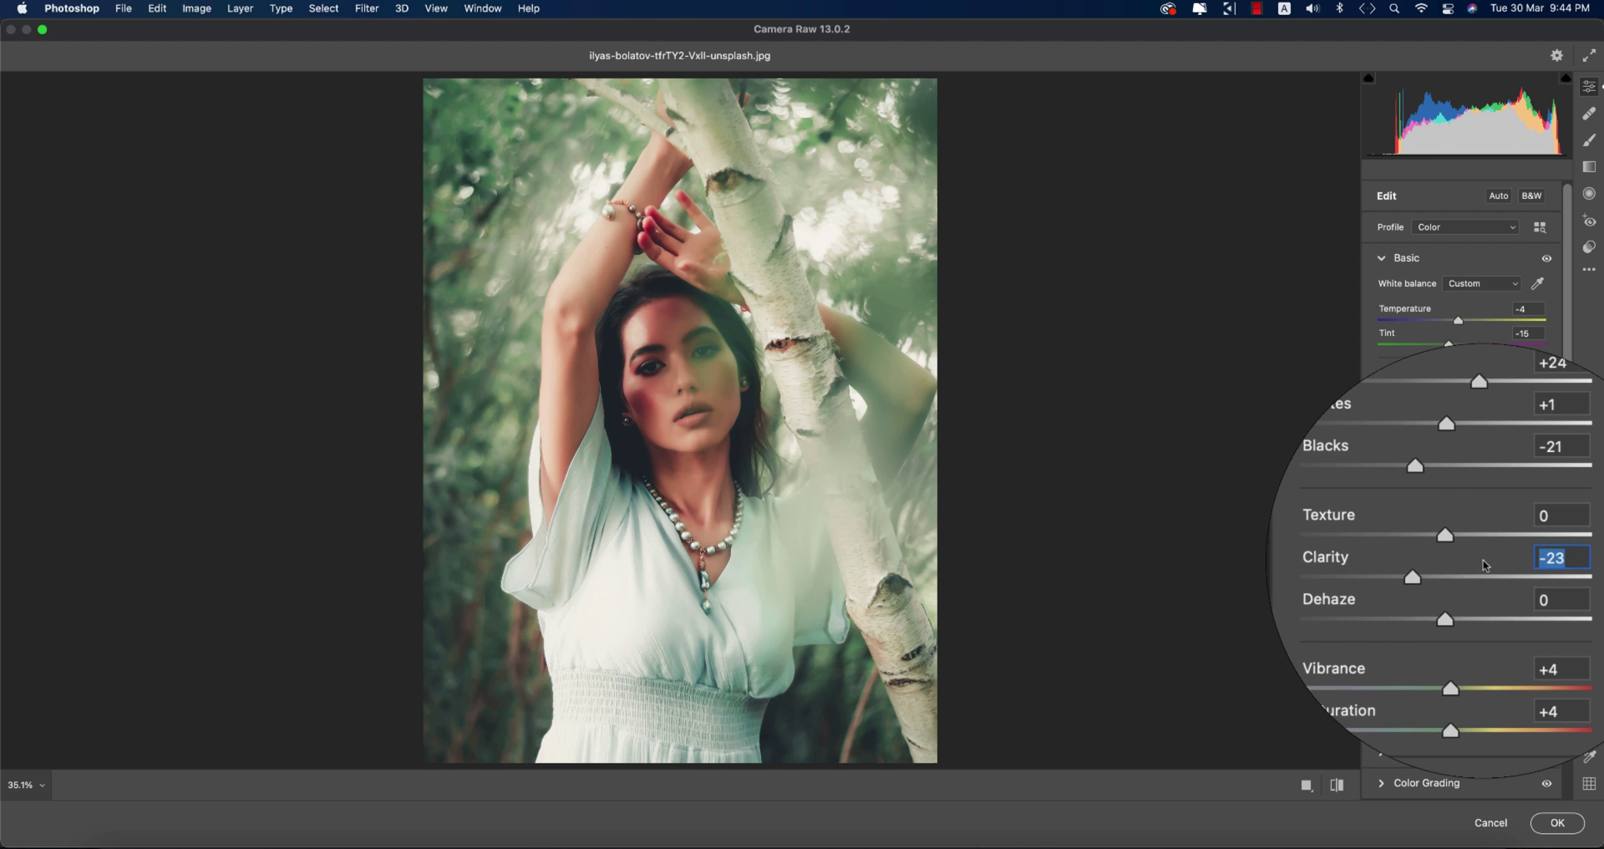
type("0")
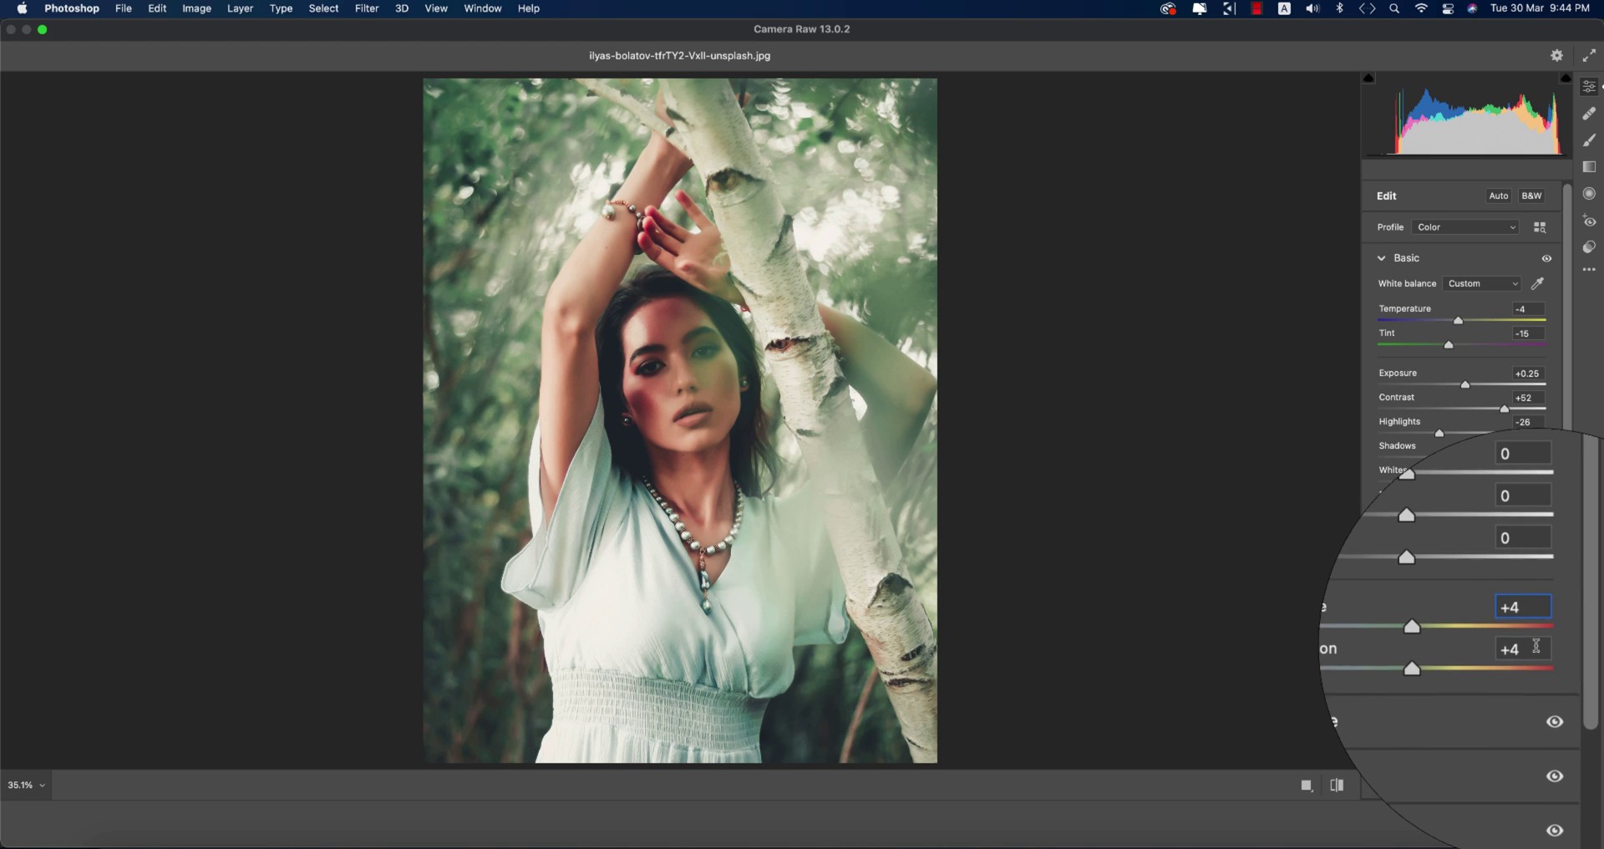
key("Tab")
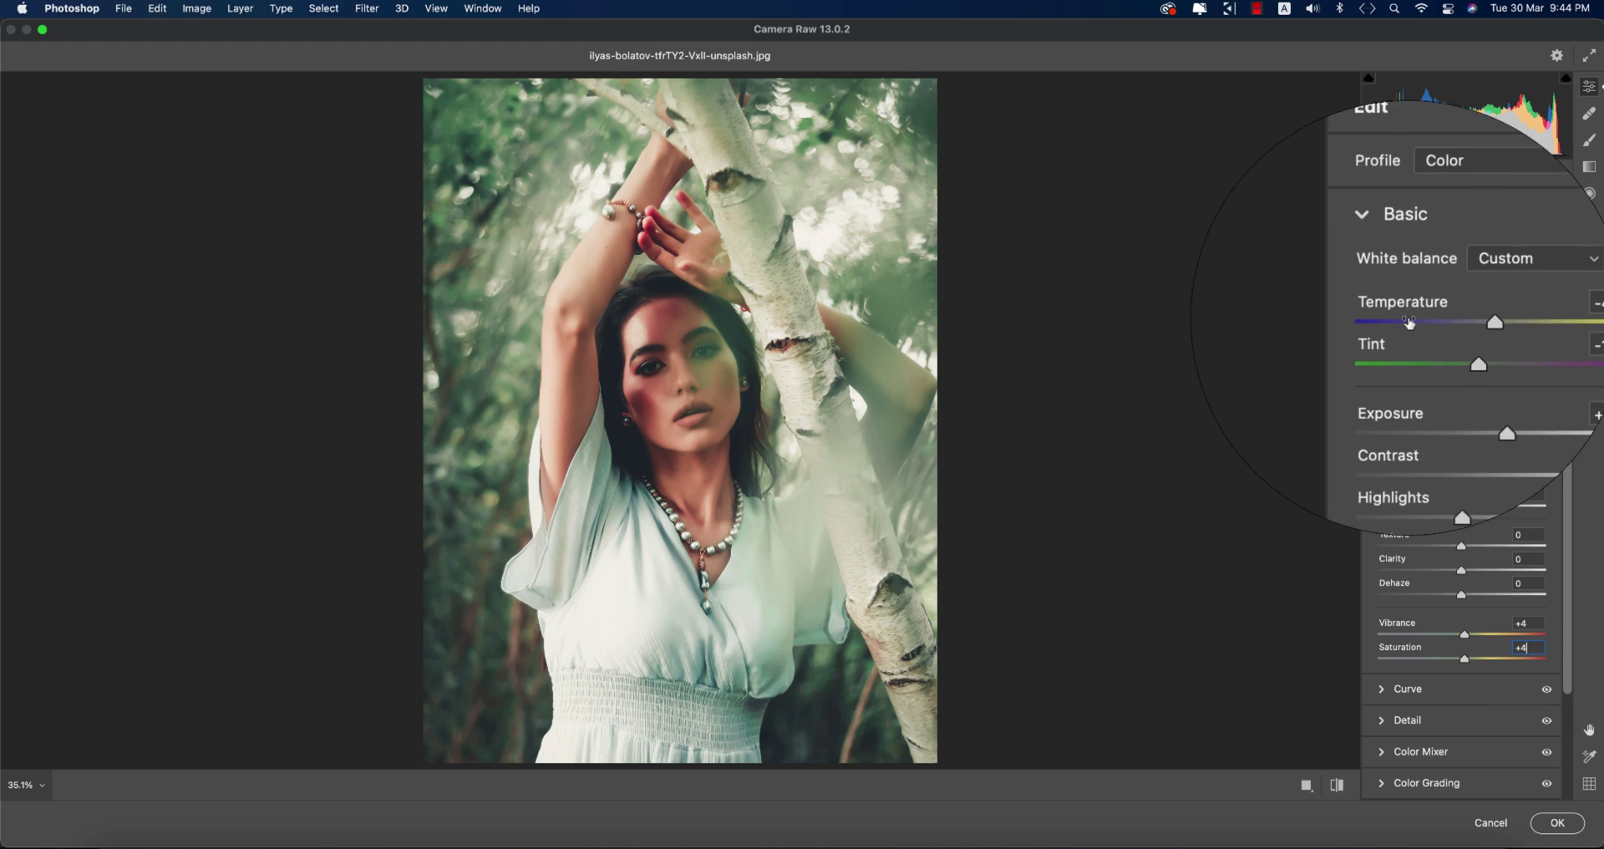
left_click(1381, 258)
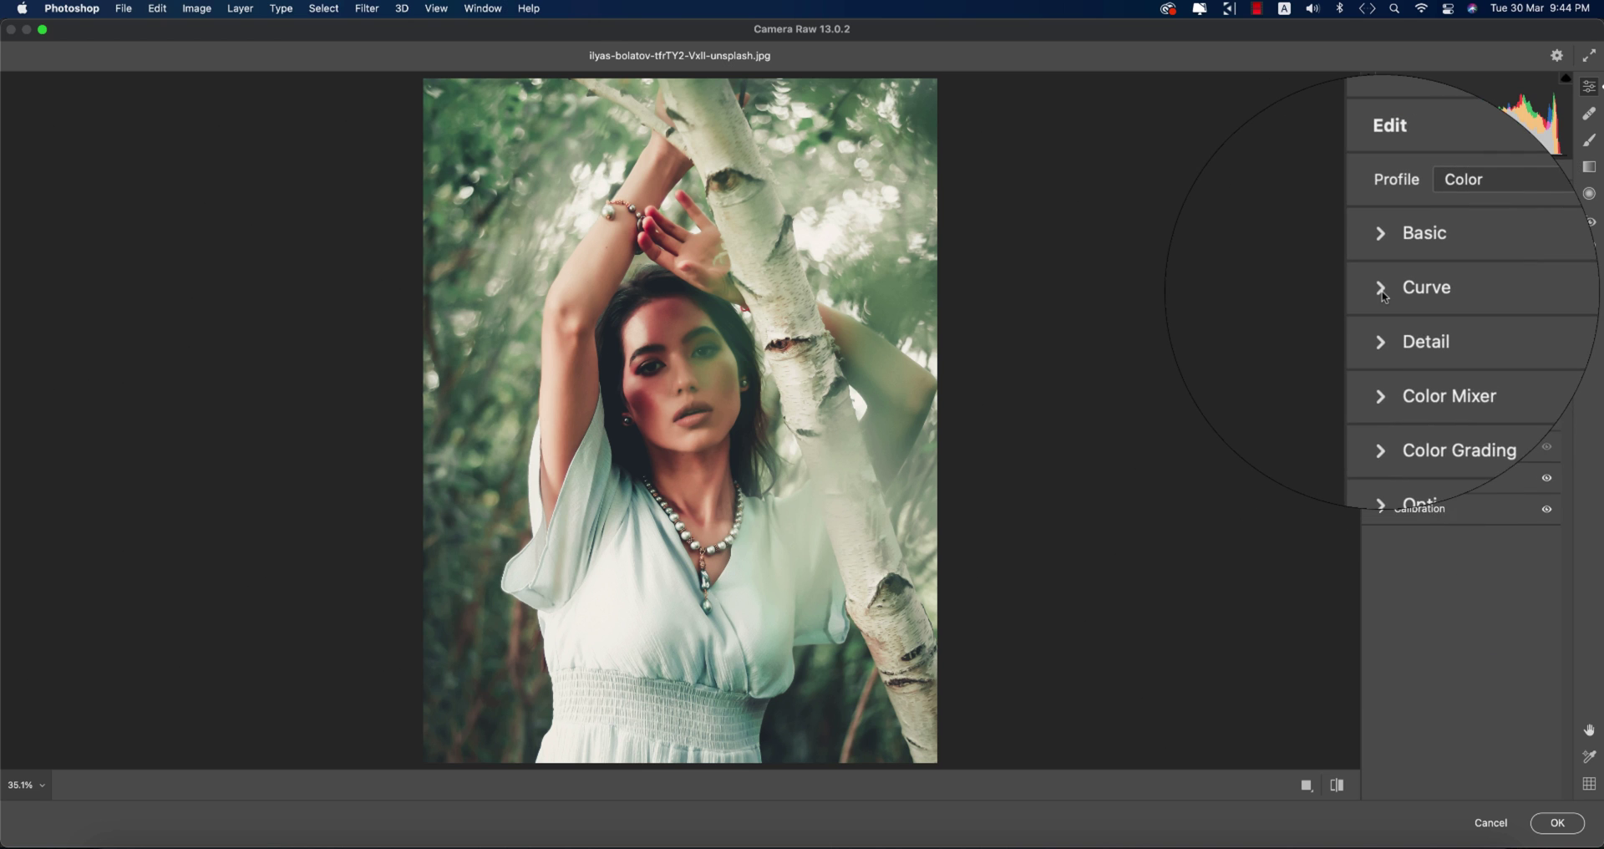
Inspect the preset's point curve, then check Detail: Sharpening 67 and Noise Reduction 31
left_click(1385, 289)
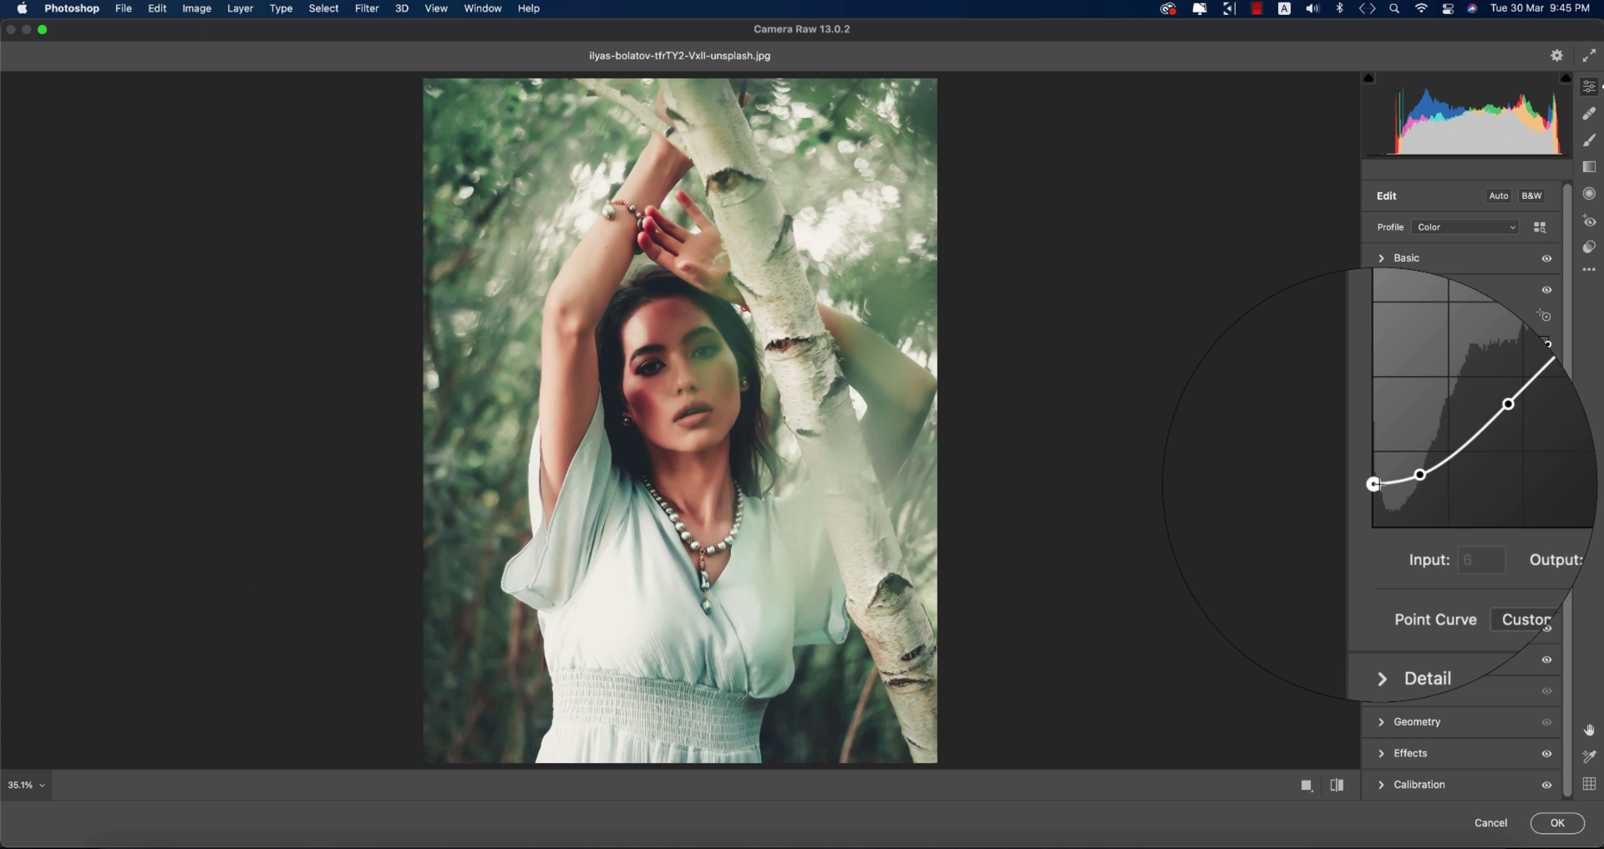
left_click(1382, 279)
left_click(1382, 319)
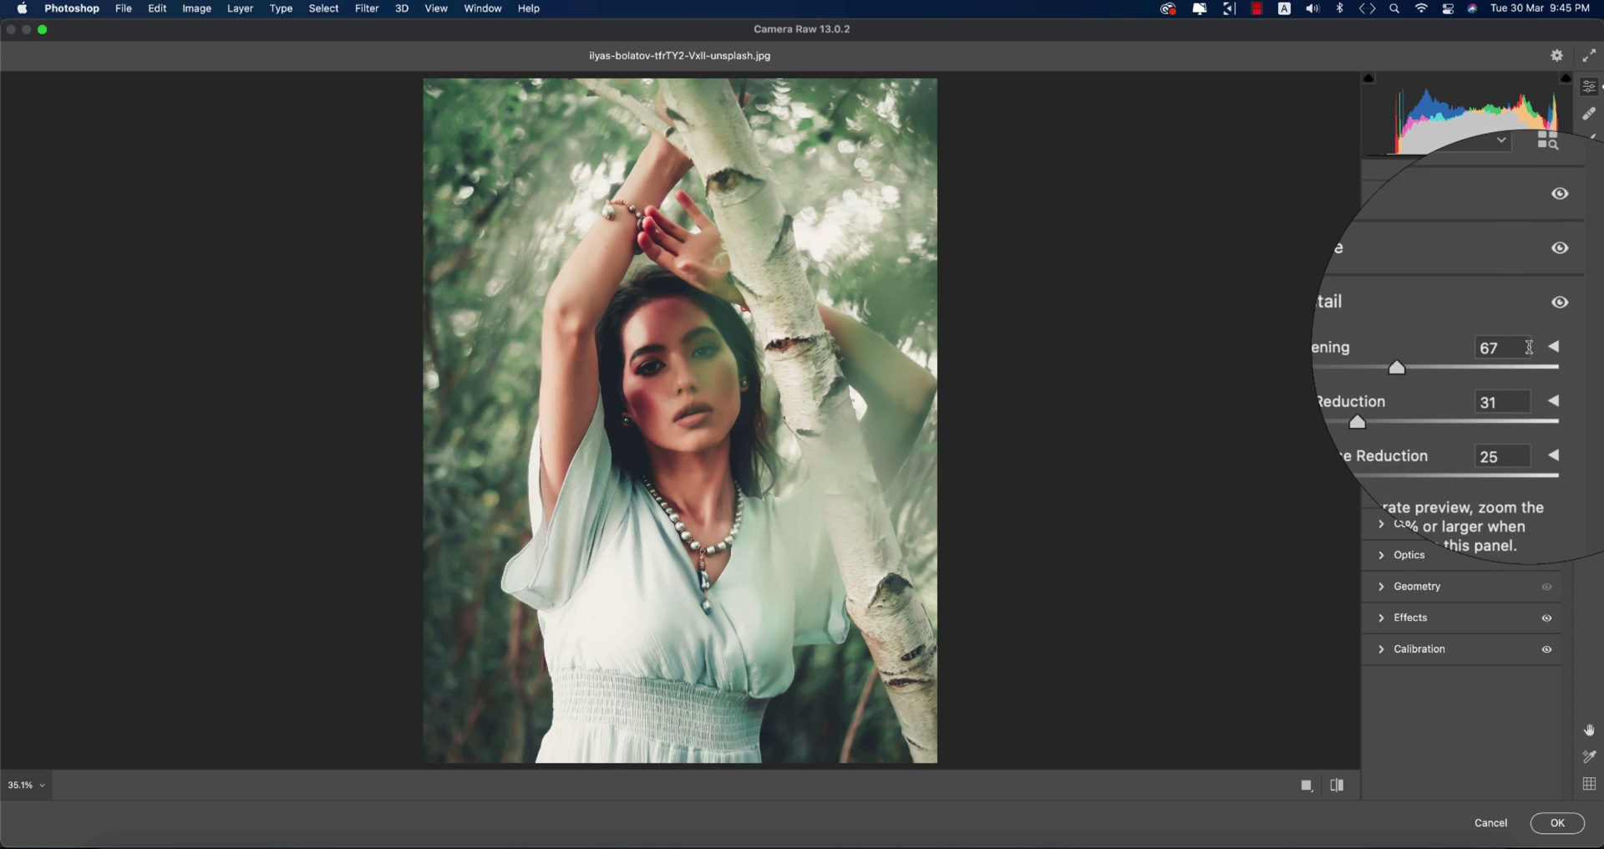
left_click(1524, 346)
left_click(1525, 380)
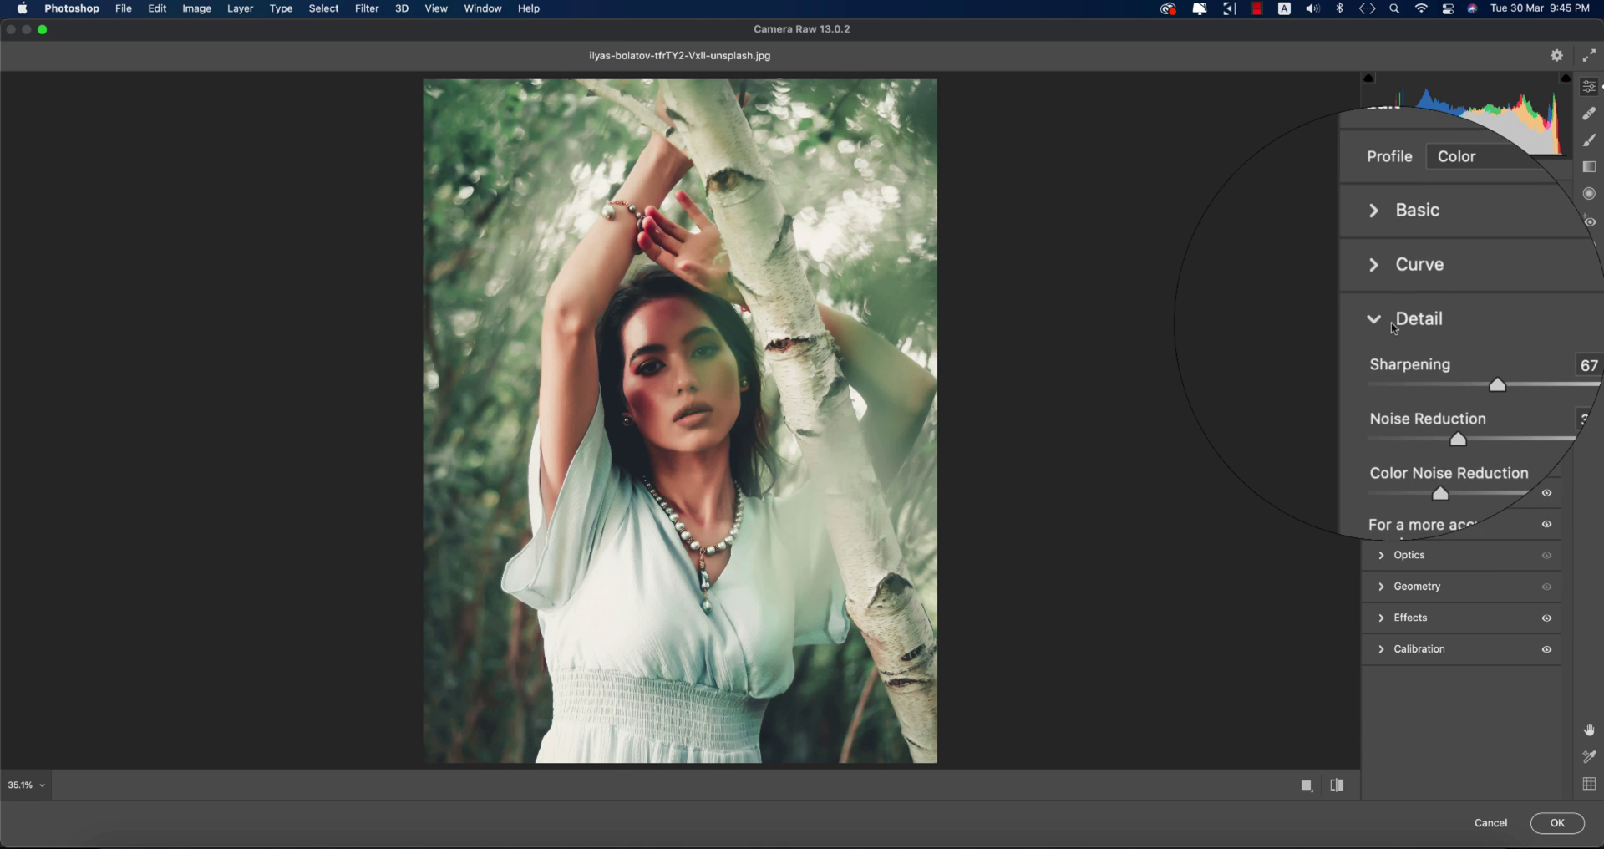
Open the Color Mixer HSL and browse its Hue, Saturation and Luminance values
left_click(1386, 325)
left_click(1385, 351)
scroll(1403, 384, "down", 2)
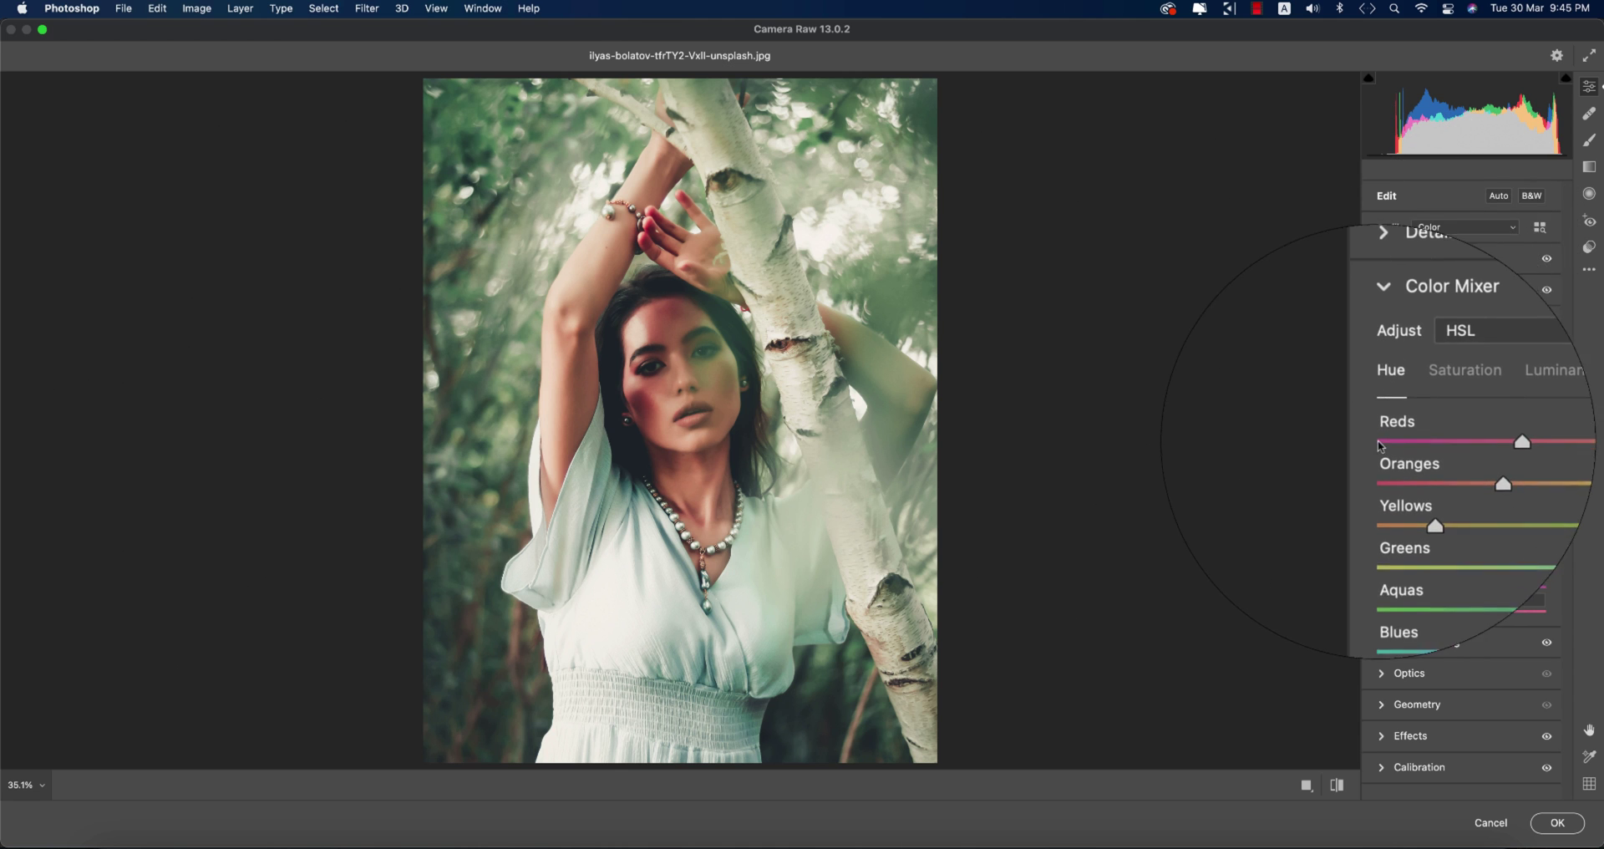
left_click(1417, 404)
left_click(1469, 401)
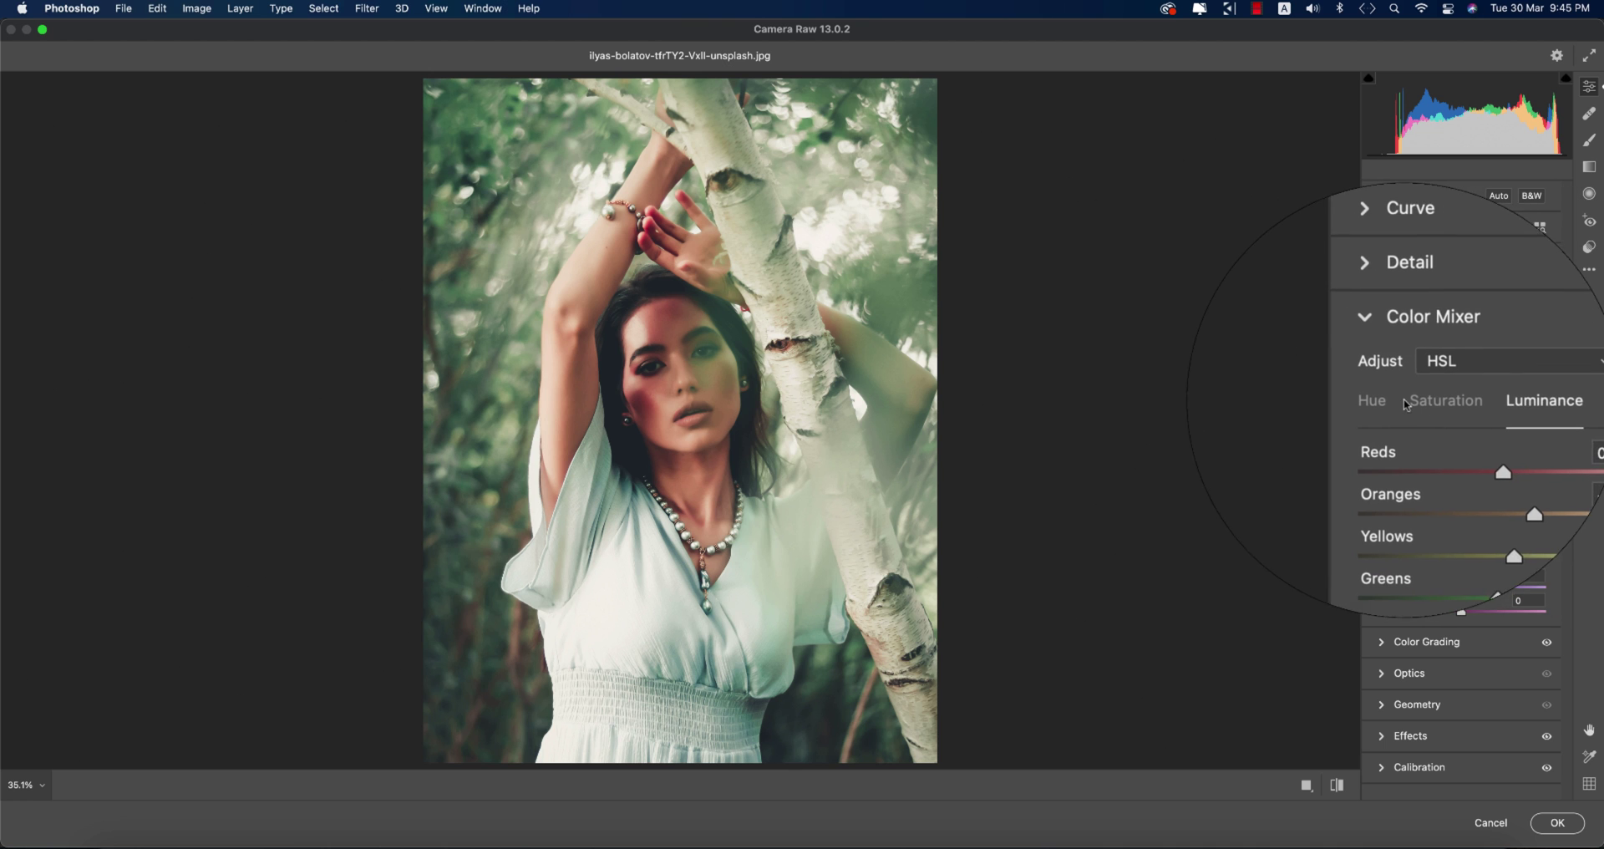
left_click(1390, 405)
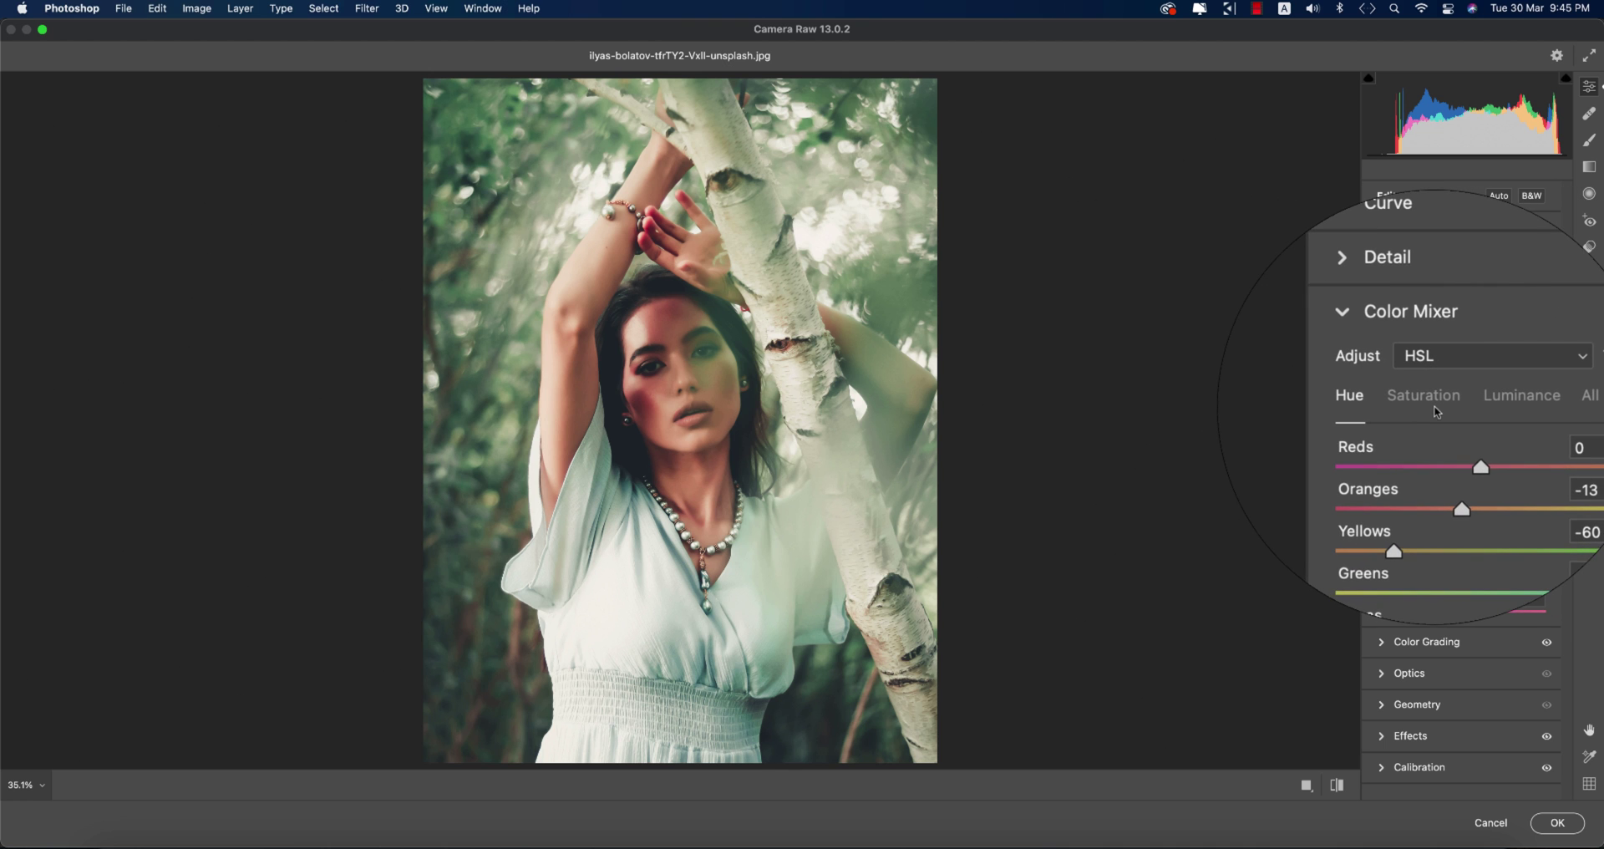
left_click(1429, 404)
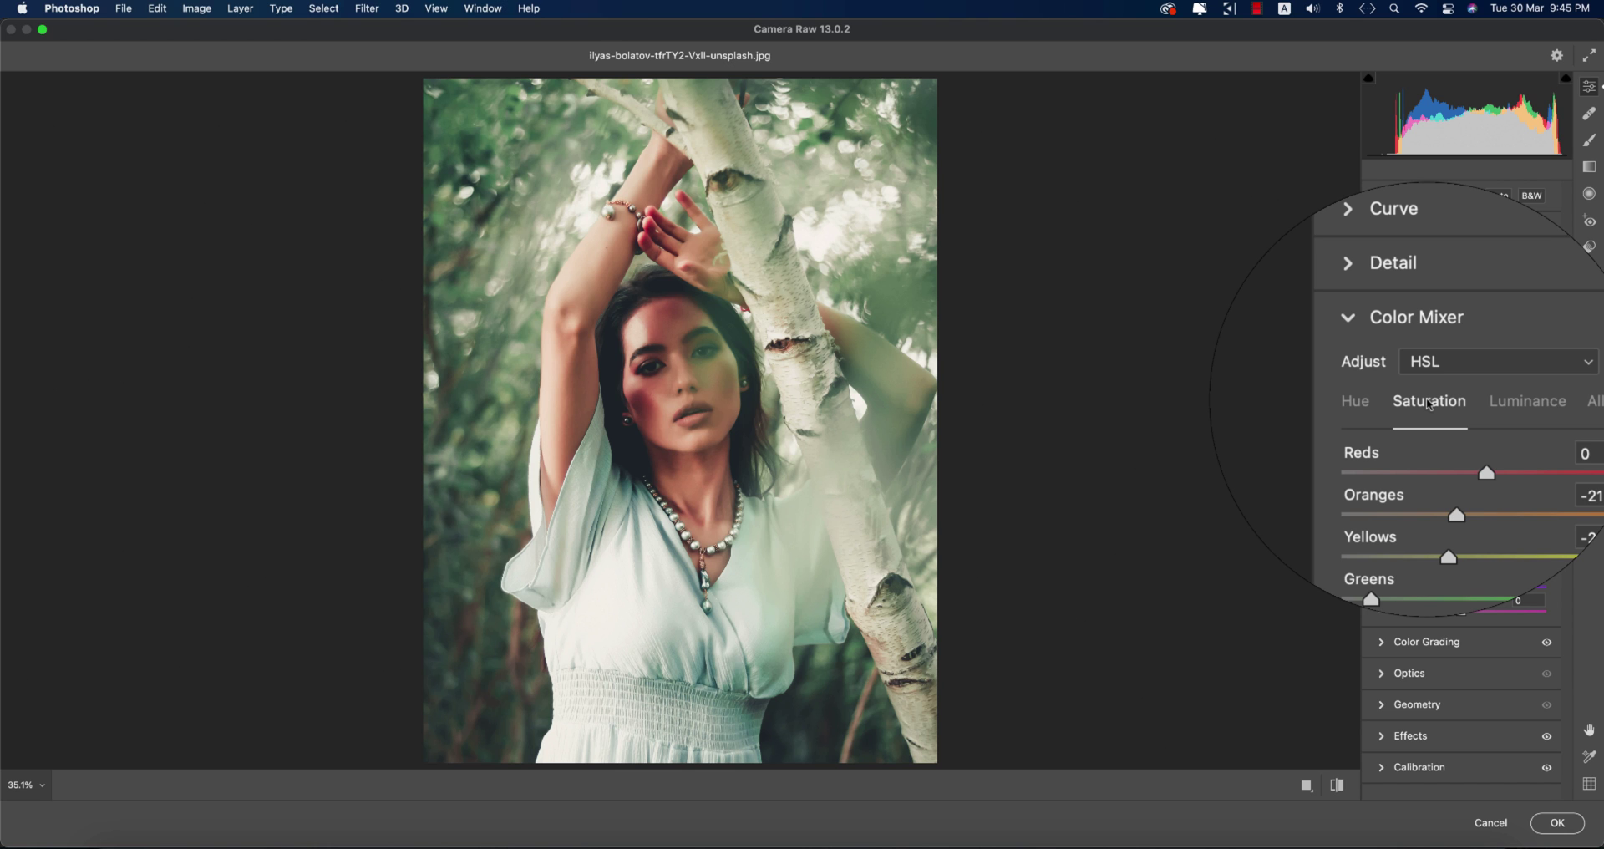
left_click(1496, 405)
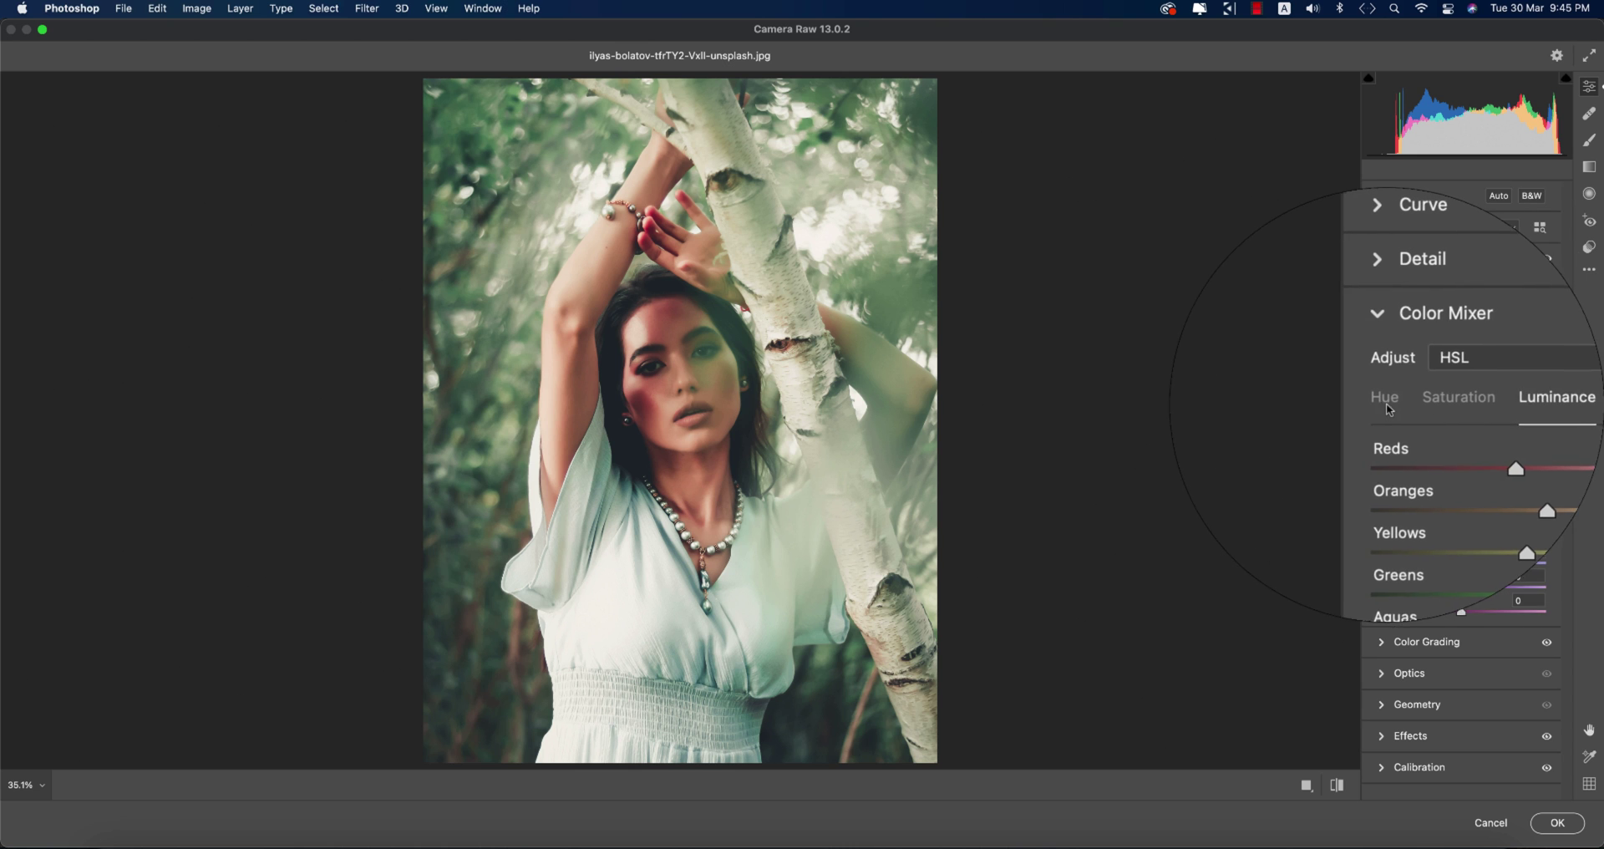
left_click(1386, 404)
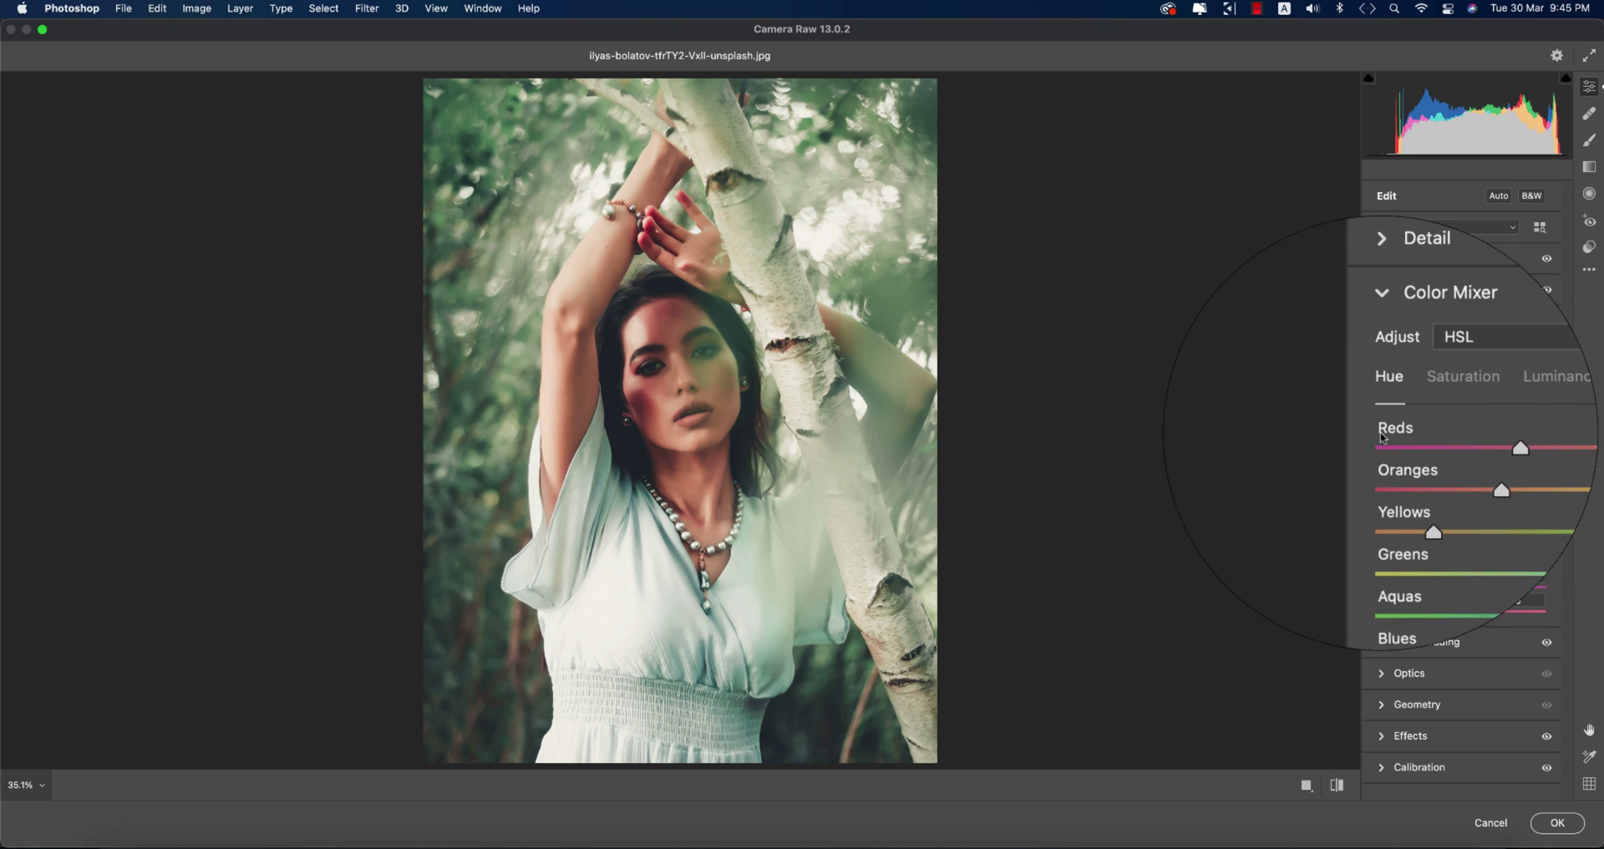
Raise Reds luminance to +100 and lower Reds saturation from -20 to -39
left_click(1484, 400)
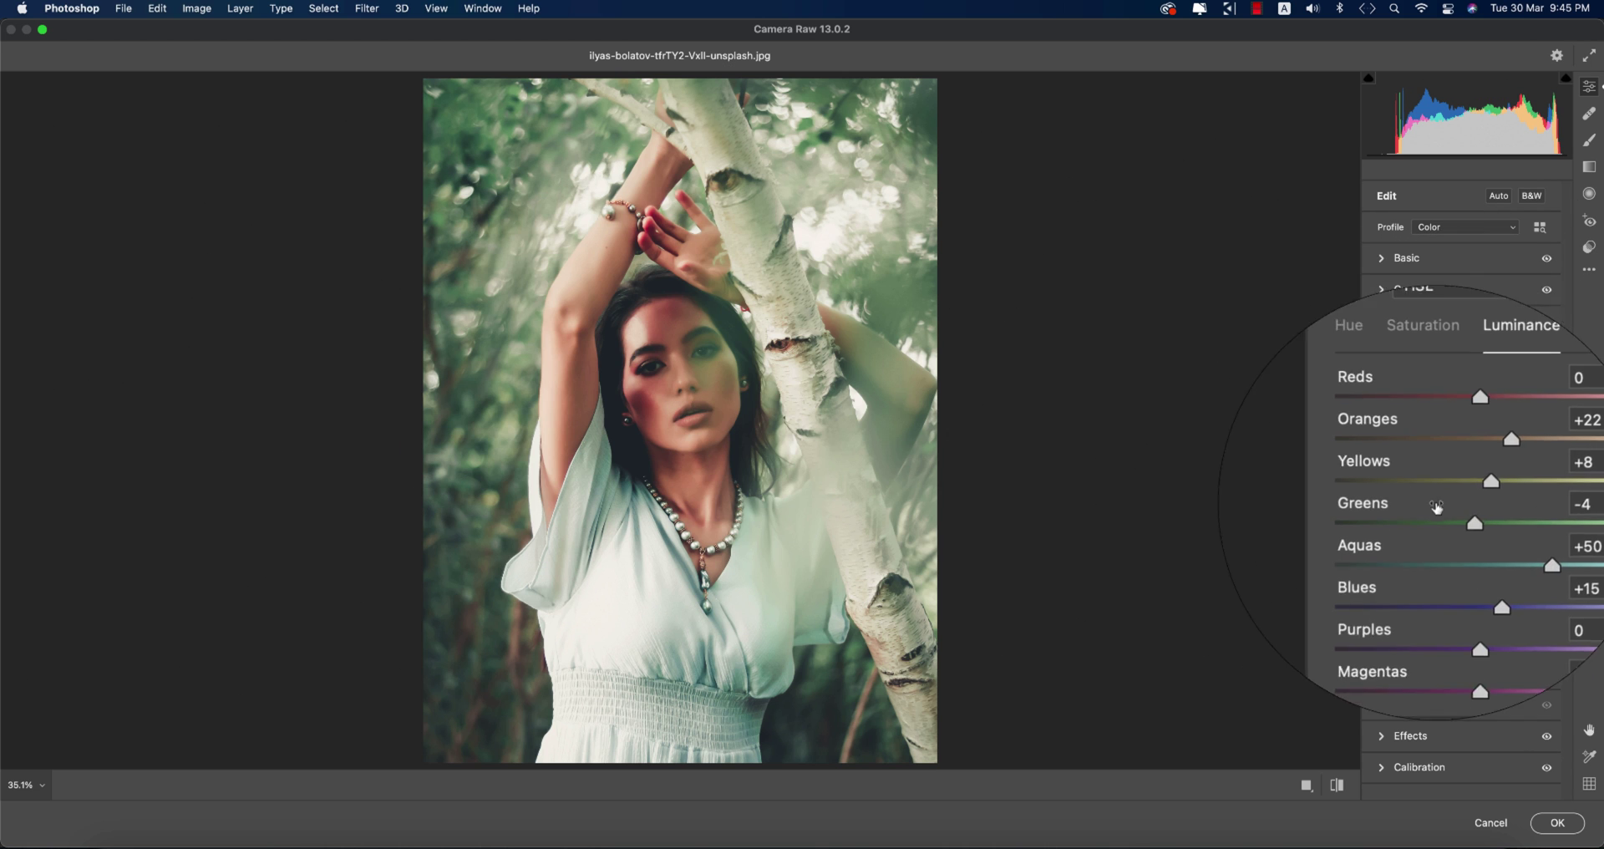
left_click_drag(1461, 441, 1561, 454)
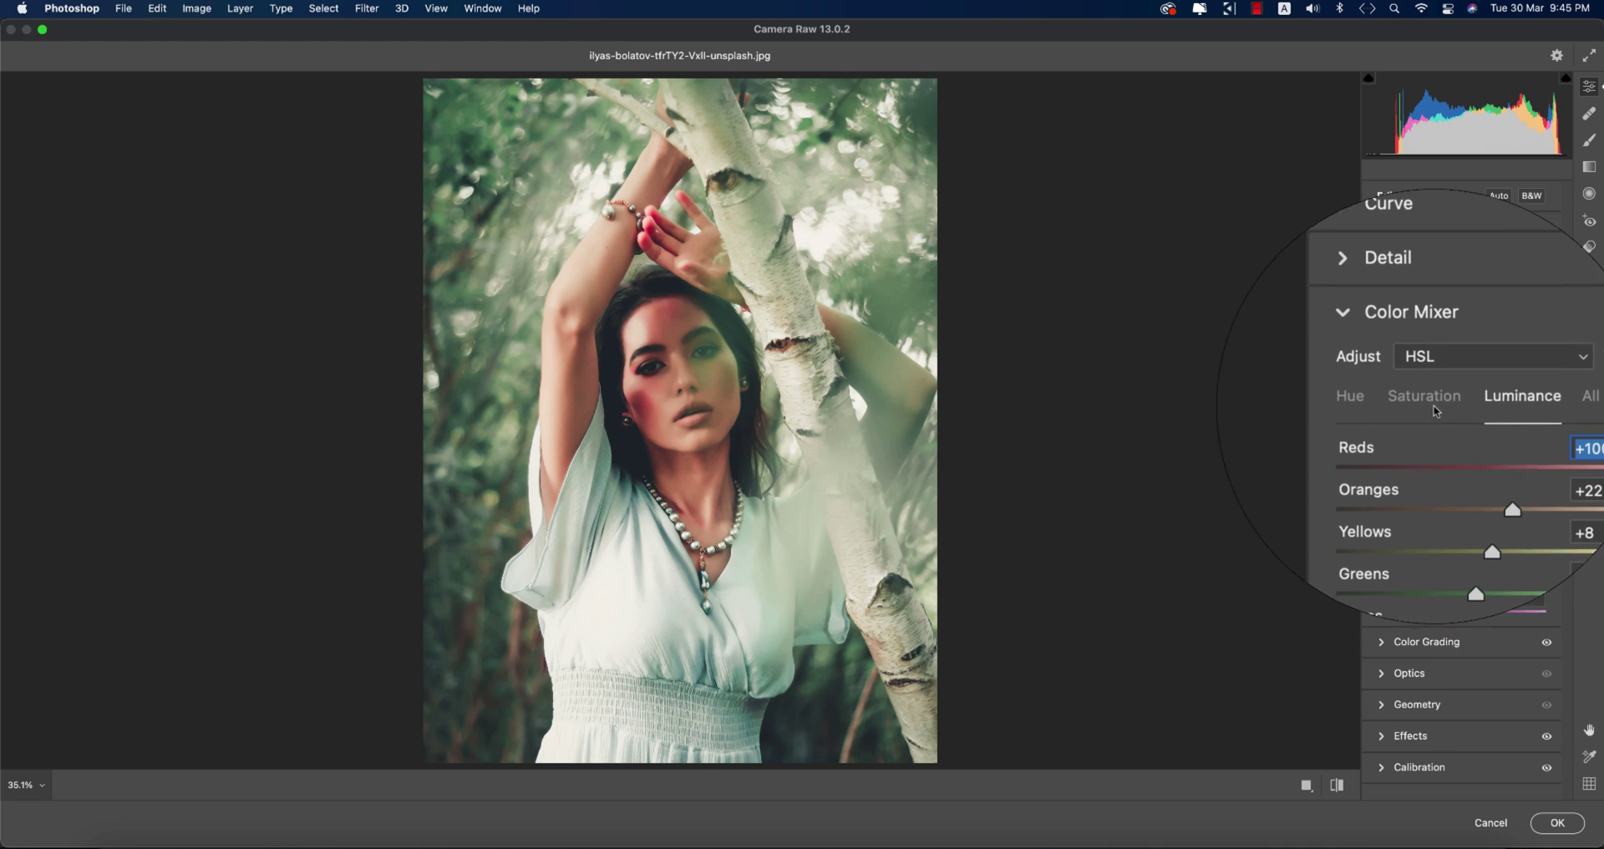
left_click(1427, 400)
left_click_drag(1461, 441, 1430, 445)
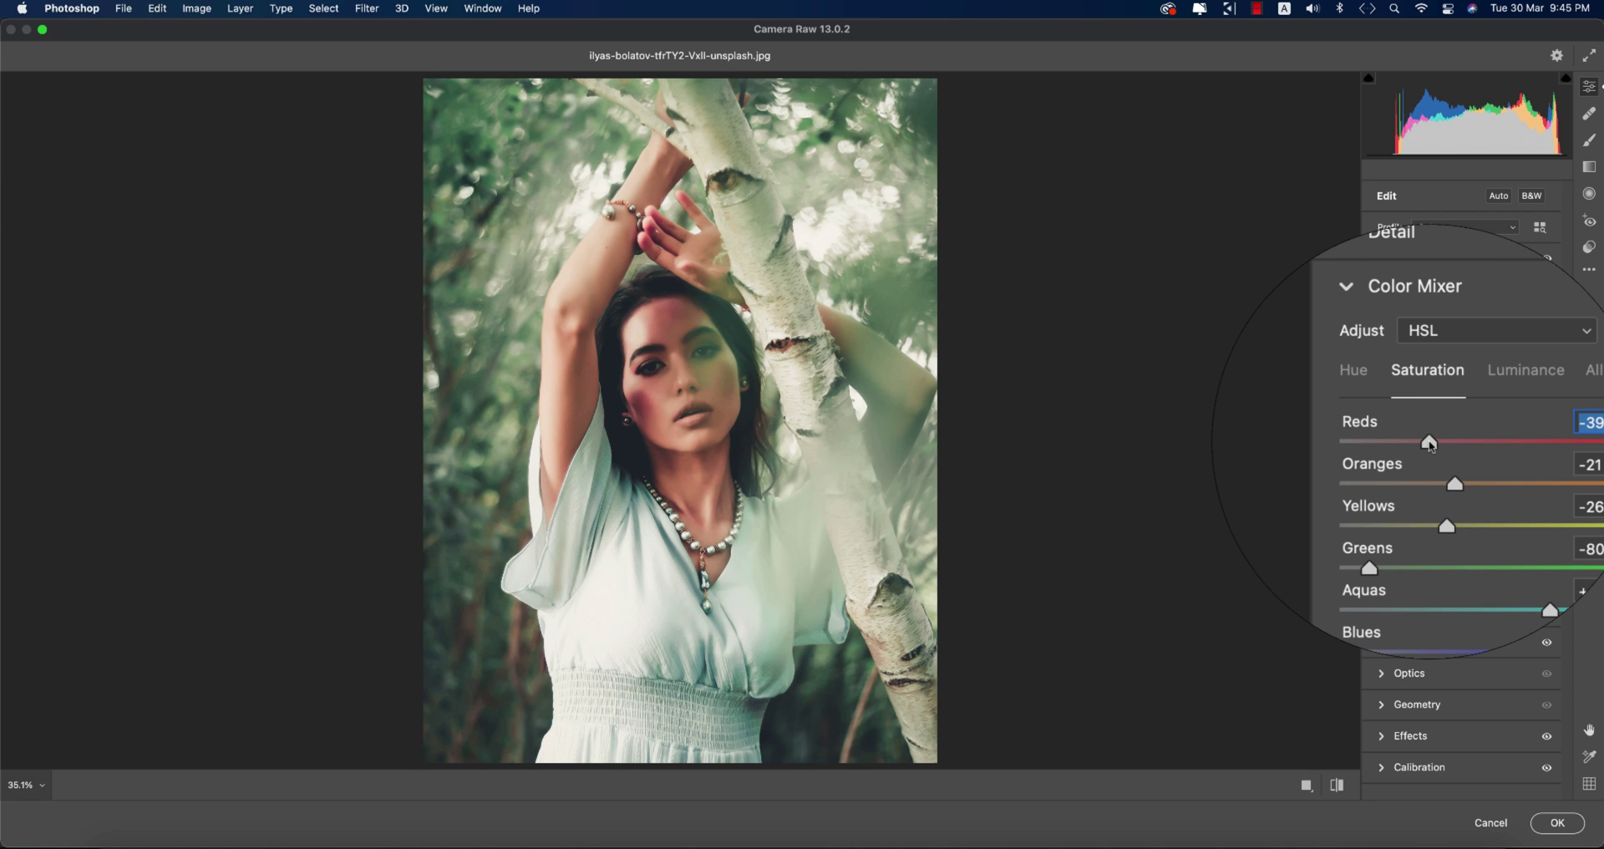
Cycle through the HSL tabs and check saturation: Reds -37, Aquas +45
left_click(1391, 402)
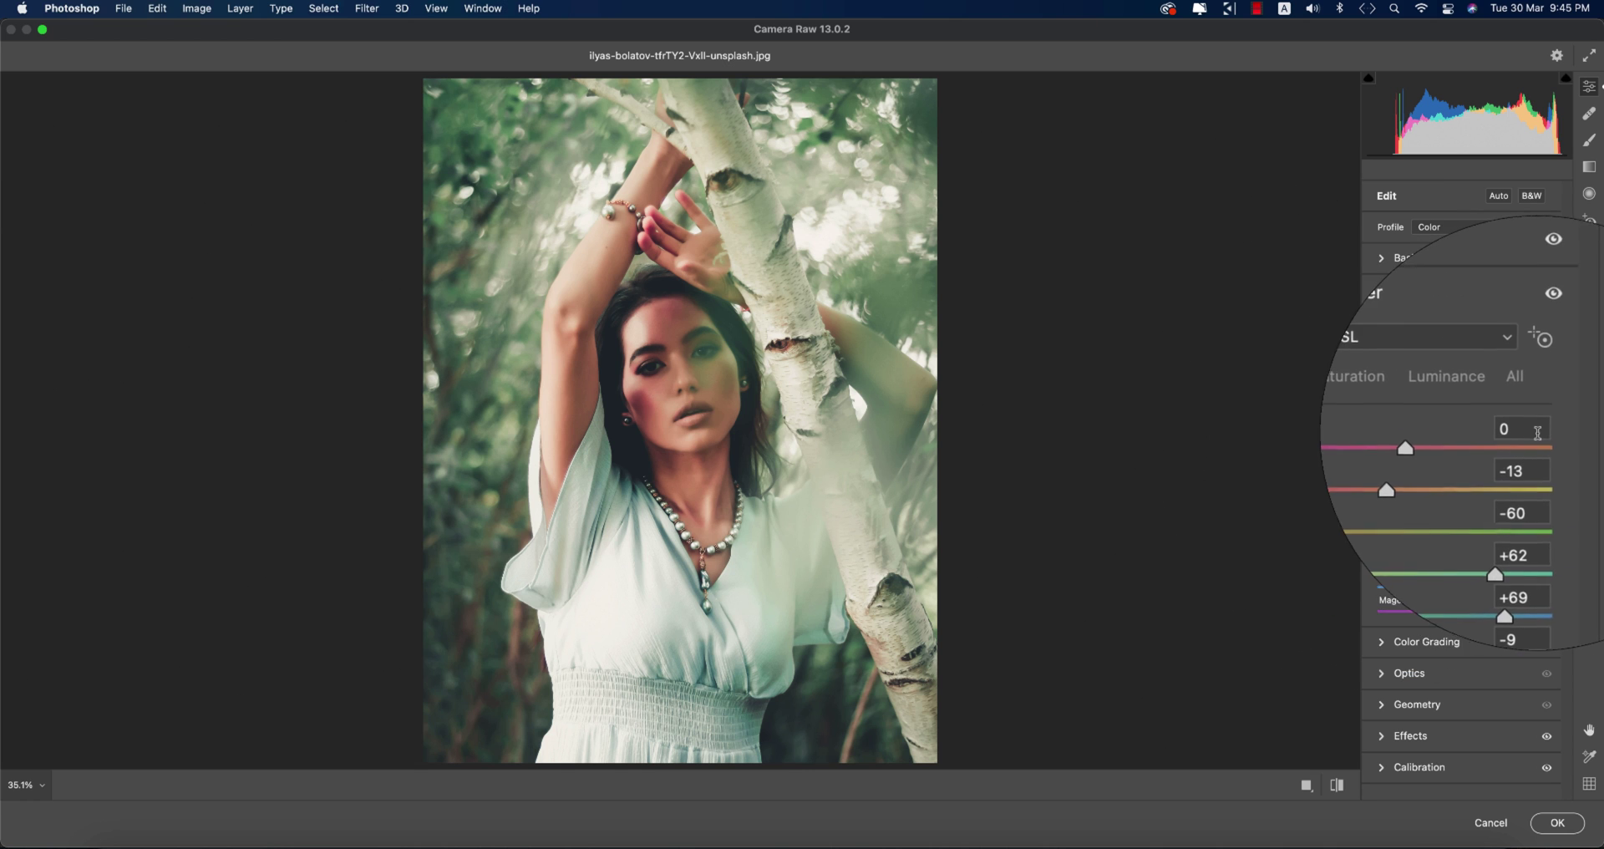
left_click(1431, 402)
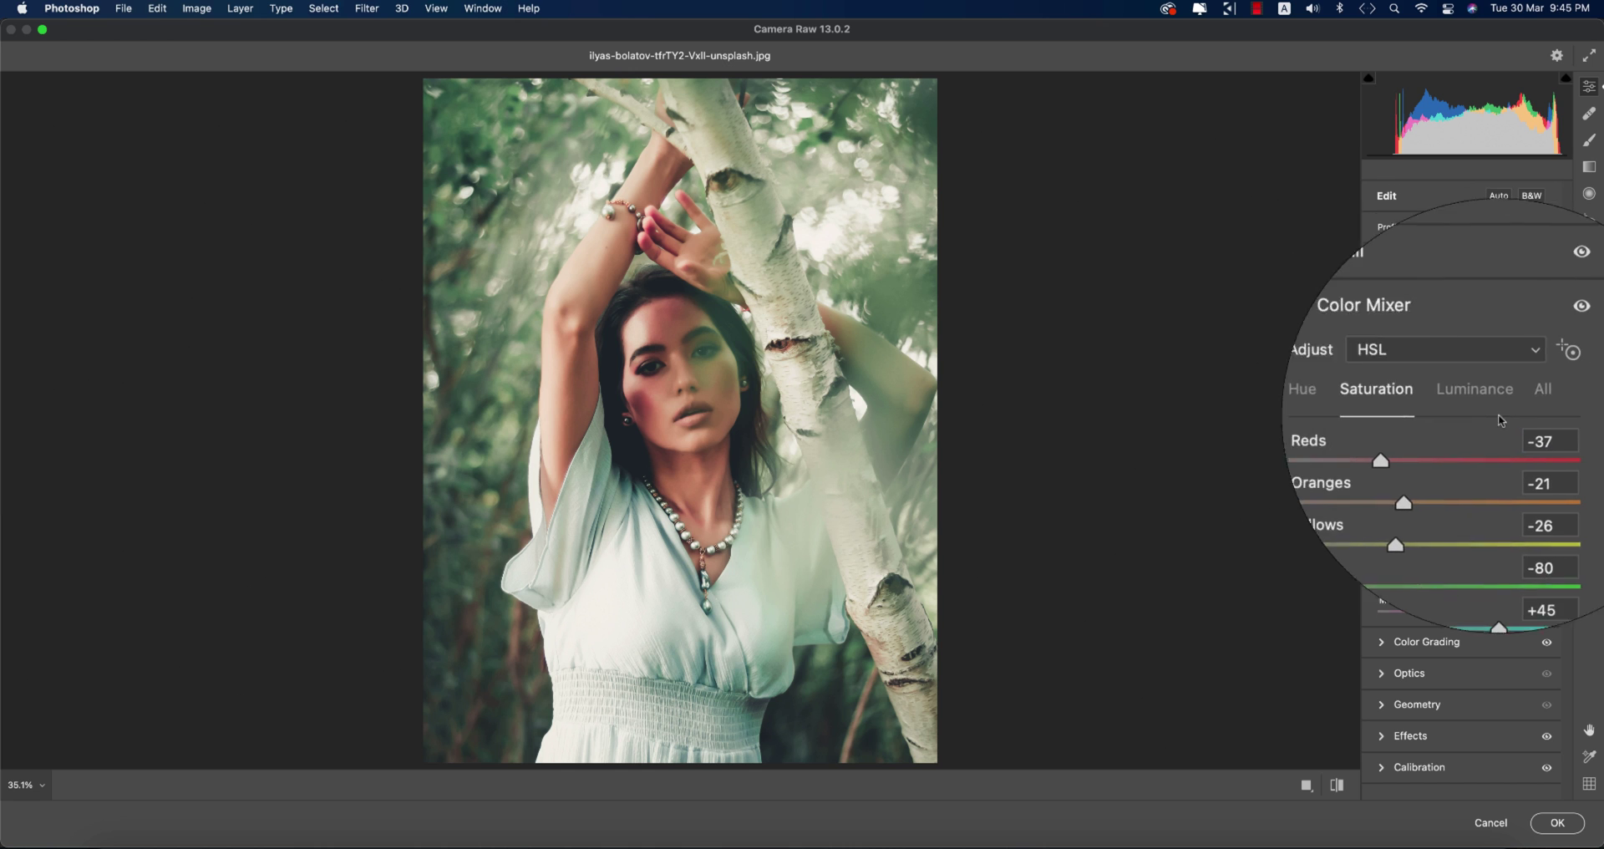
left_click(1478, 401)
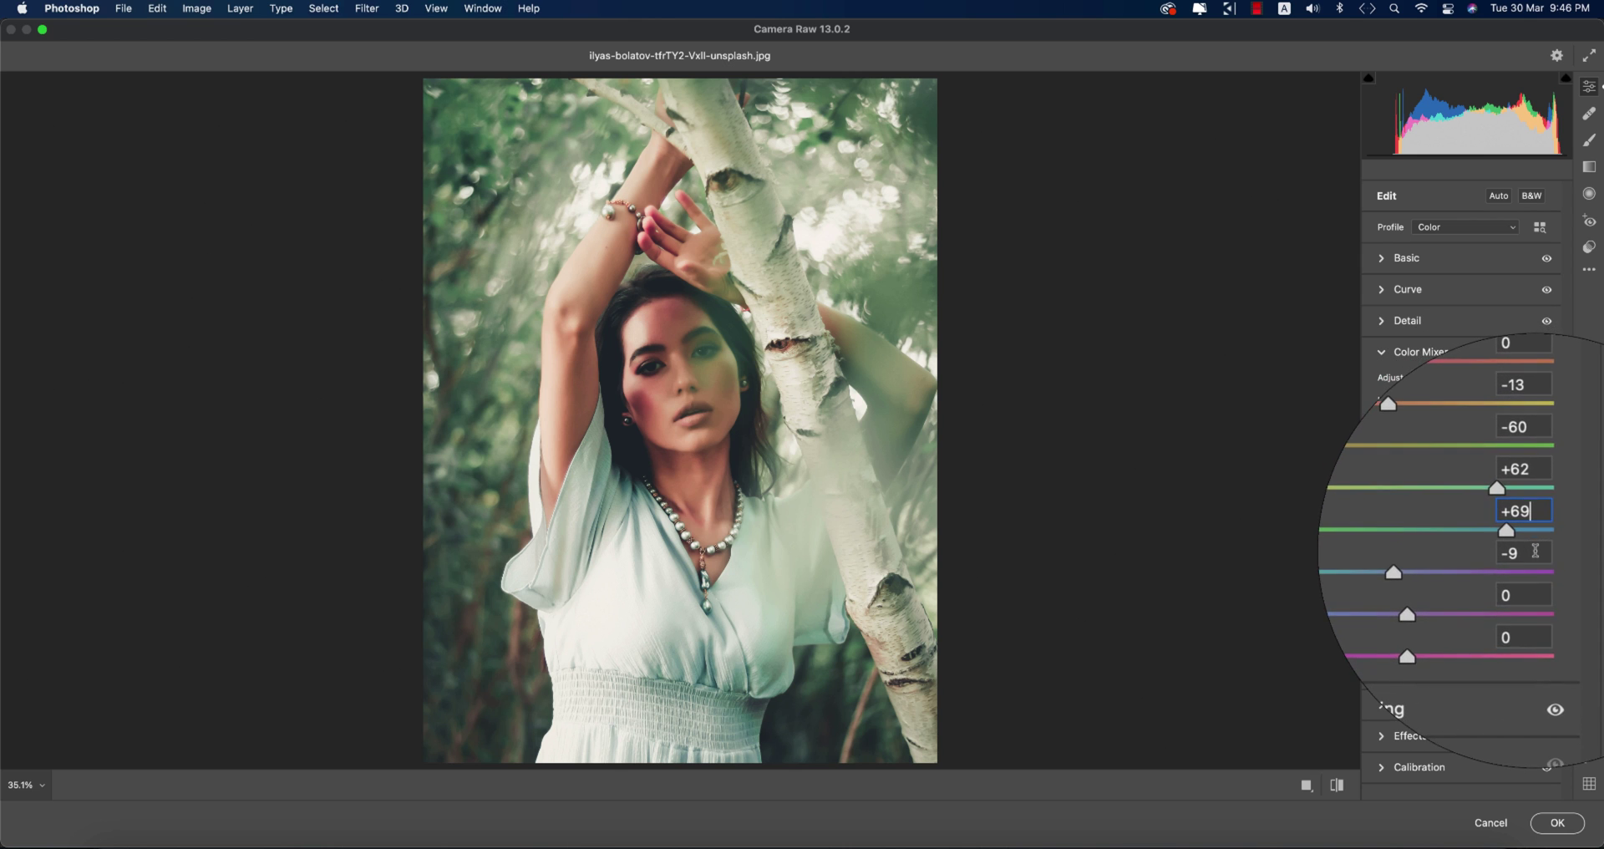
left_click(1430, 405)
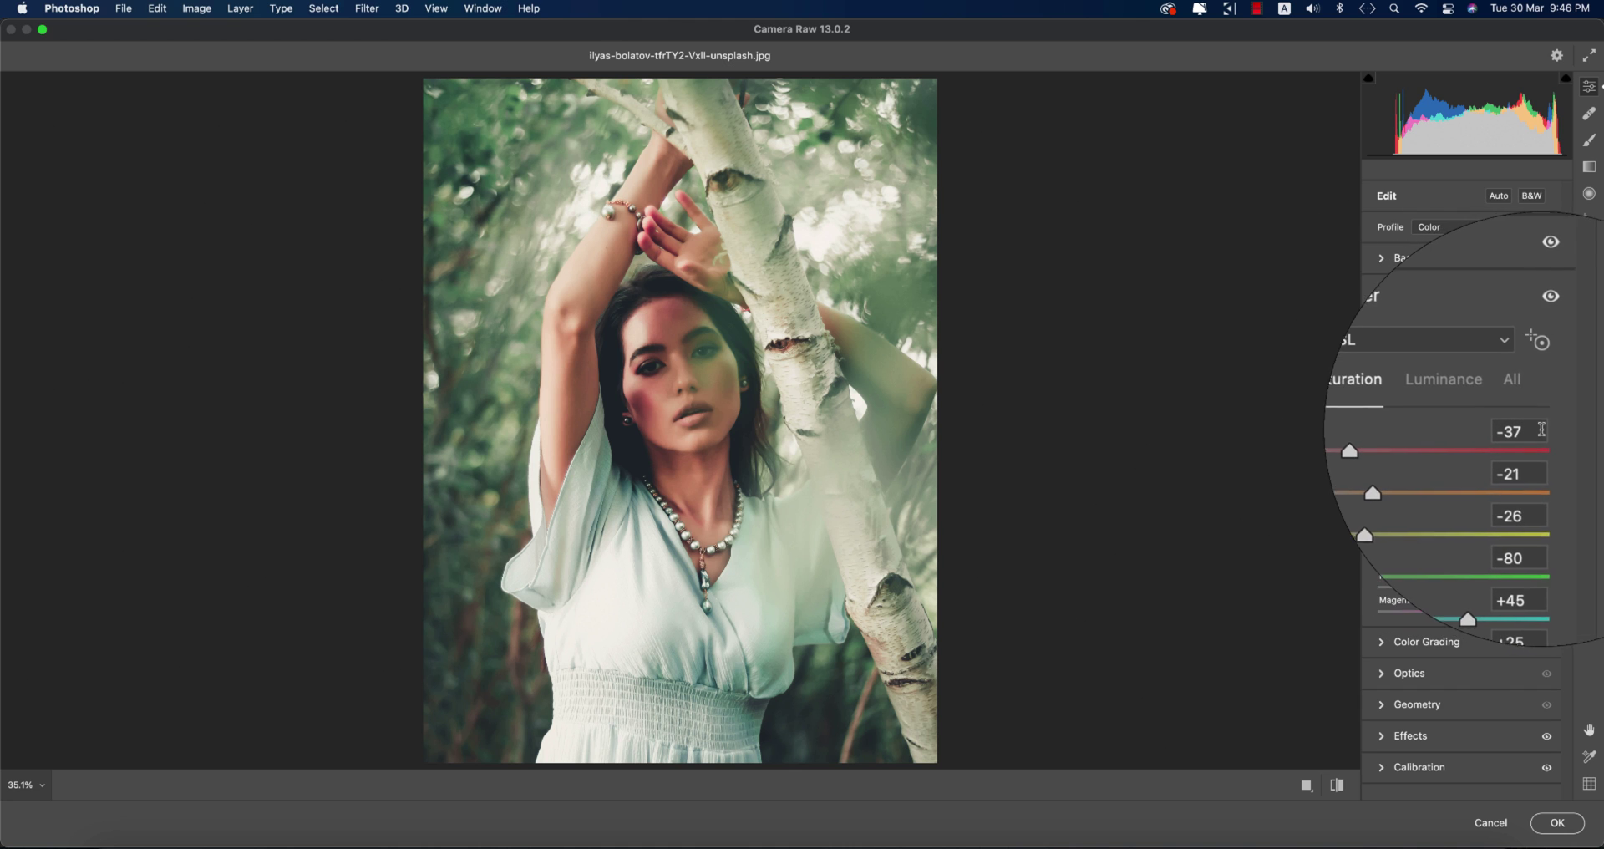
left_click(1535, 430)
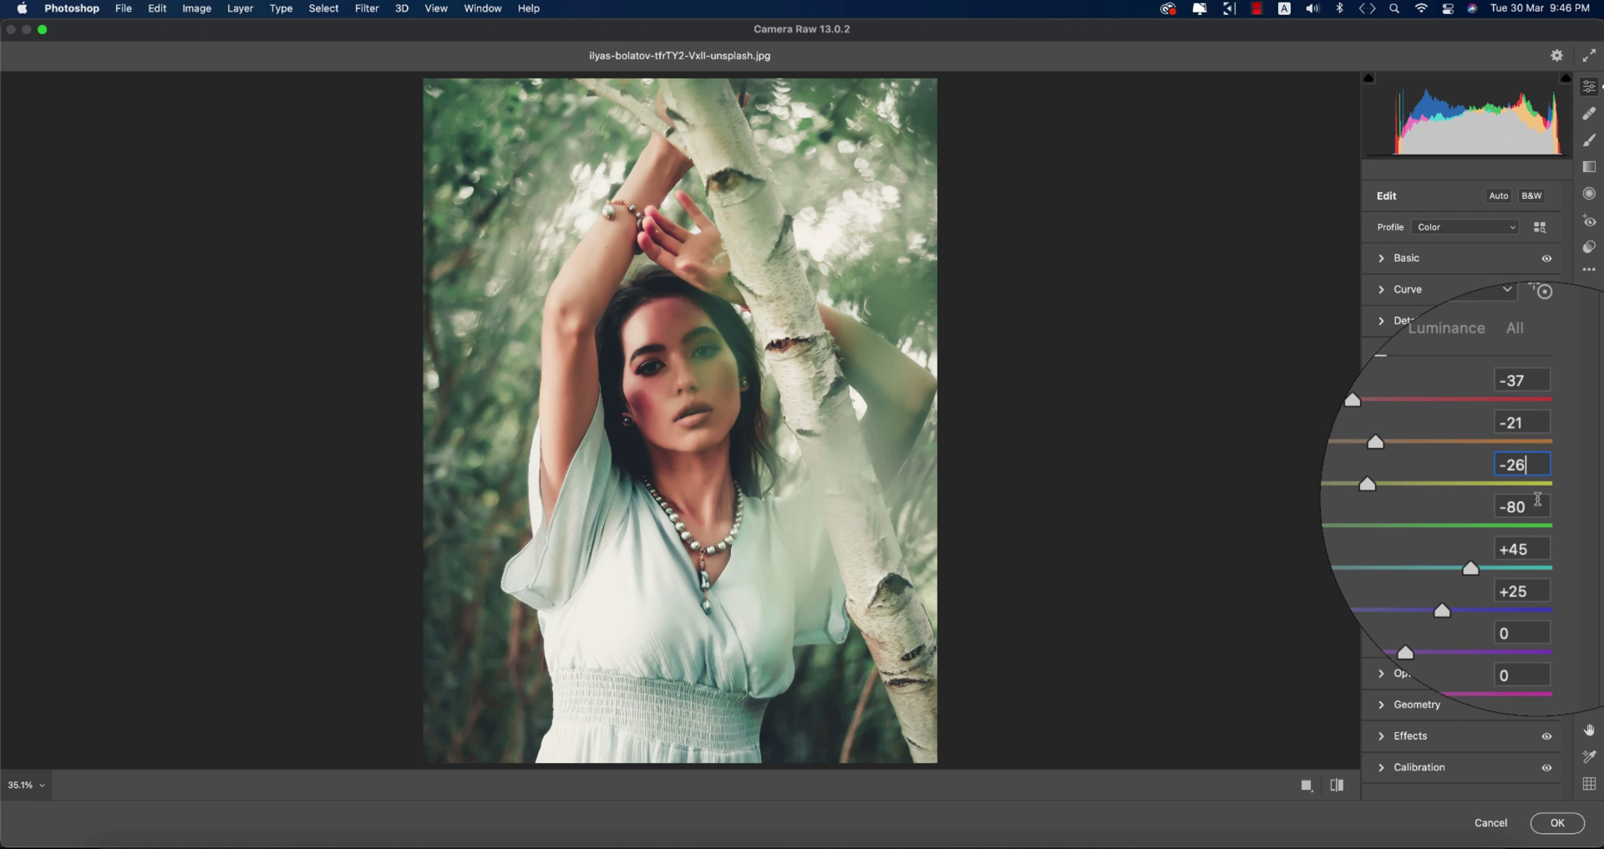
left_click(1539, 526)
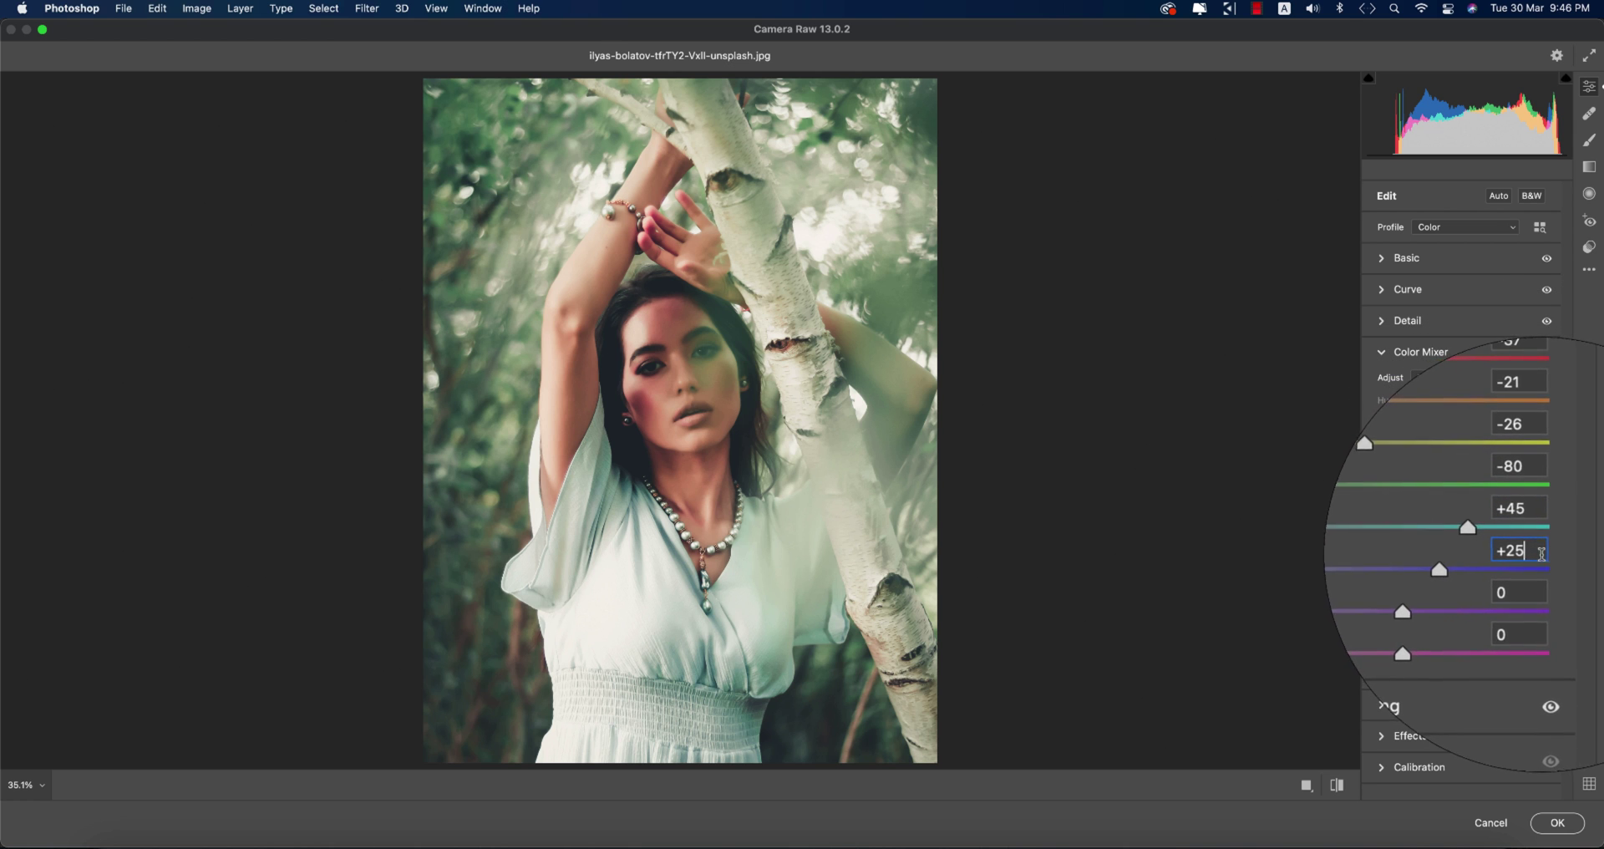
Check luminance values: Reds +100, Oranges +22, Yellows +8, Greens -4, Aquas +50
left_click(1470, 400)
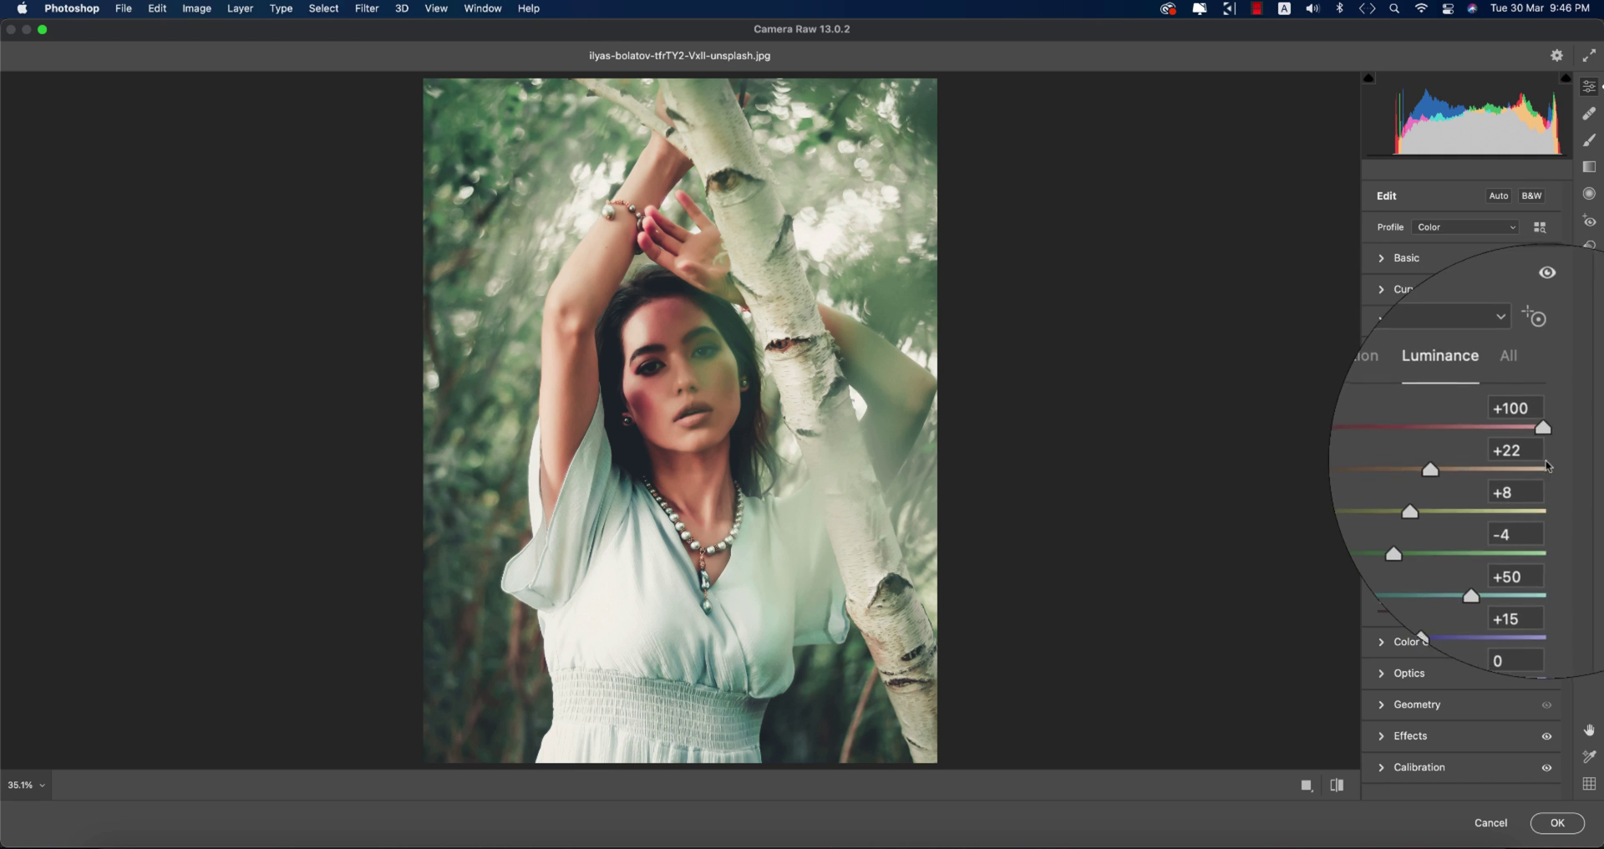
left_click(1518, 433)
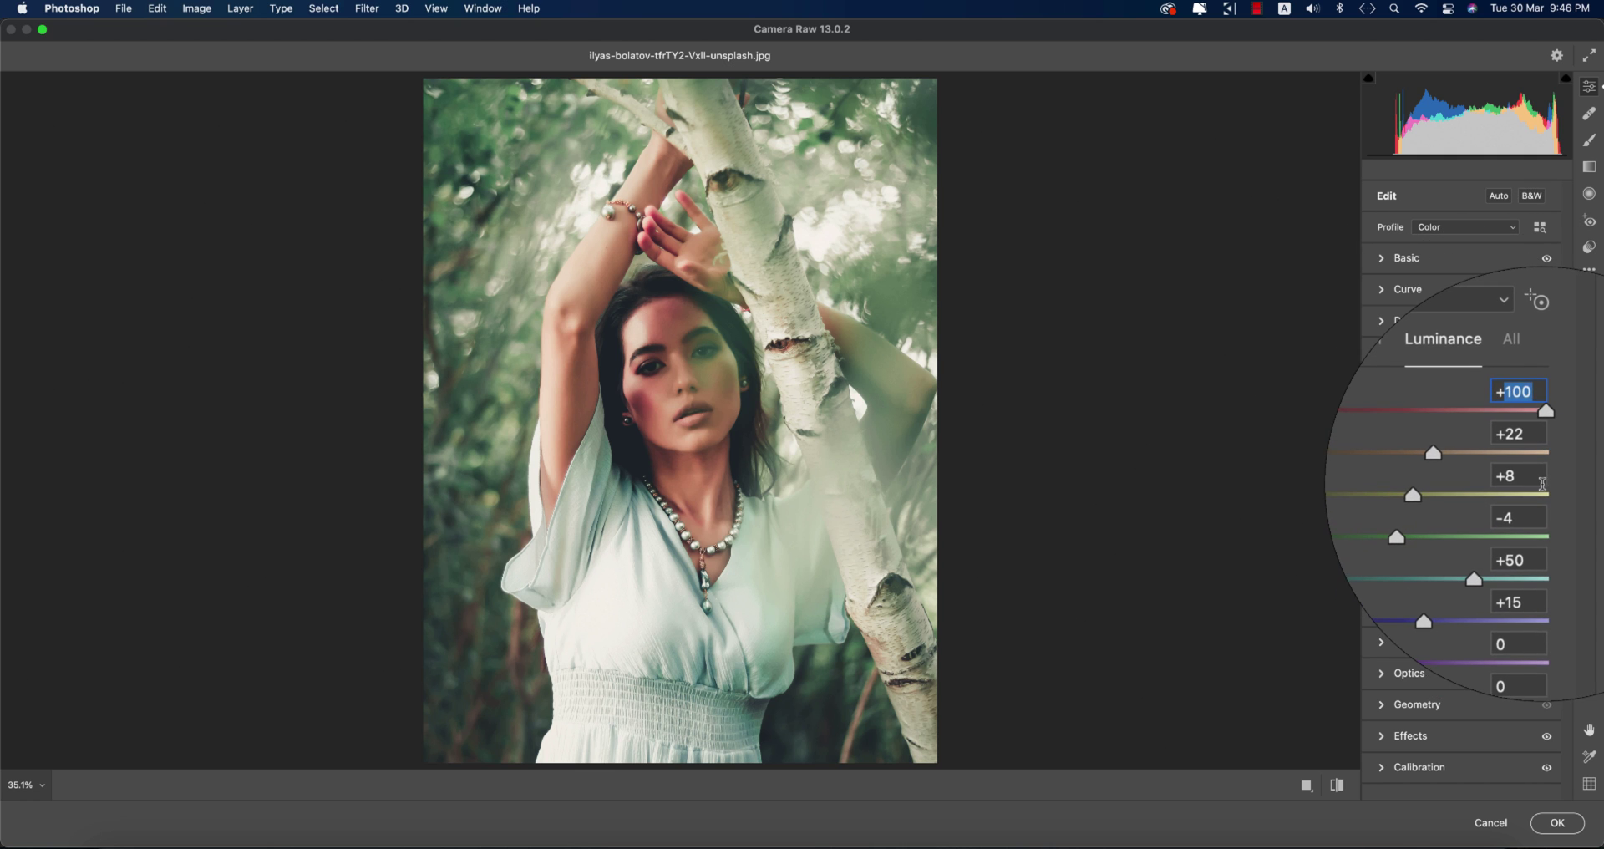
left_click(1537, 453)
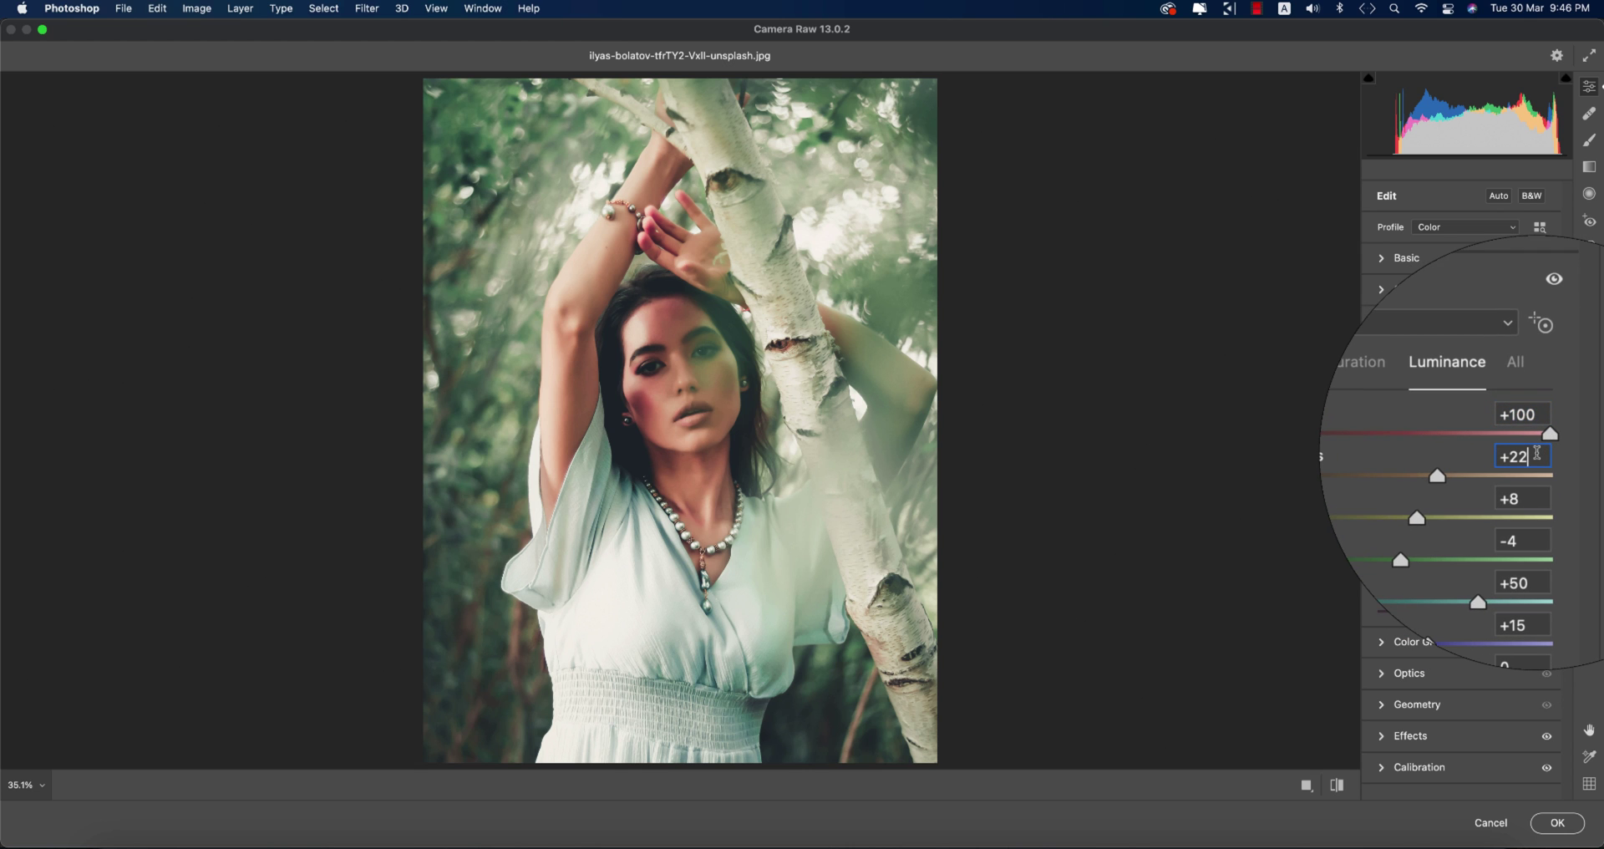
left_click(1550, 484)
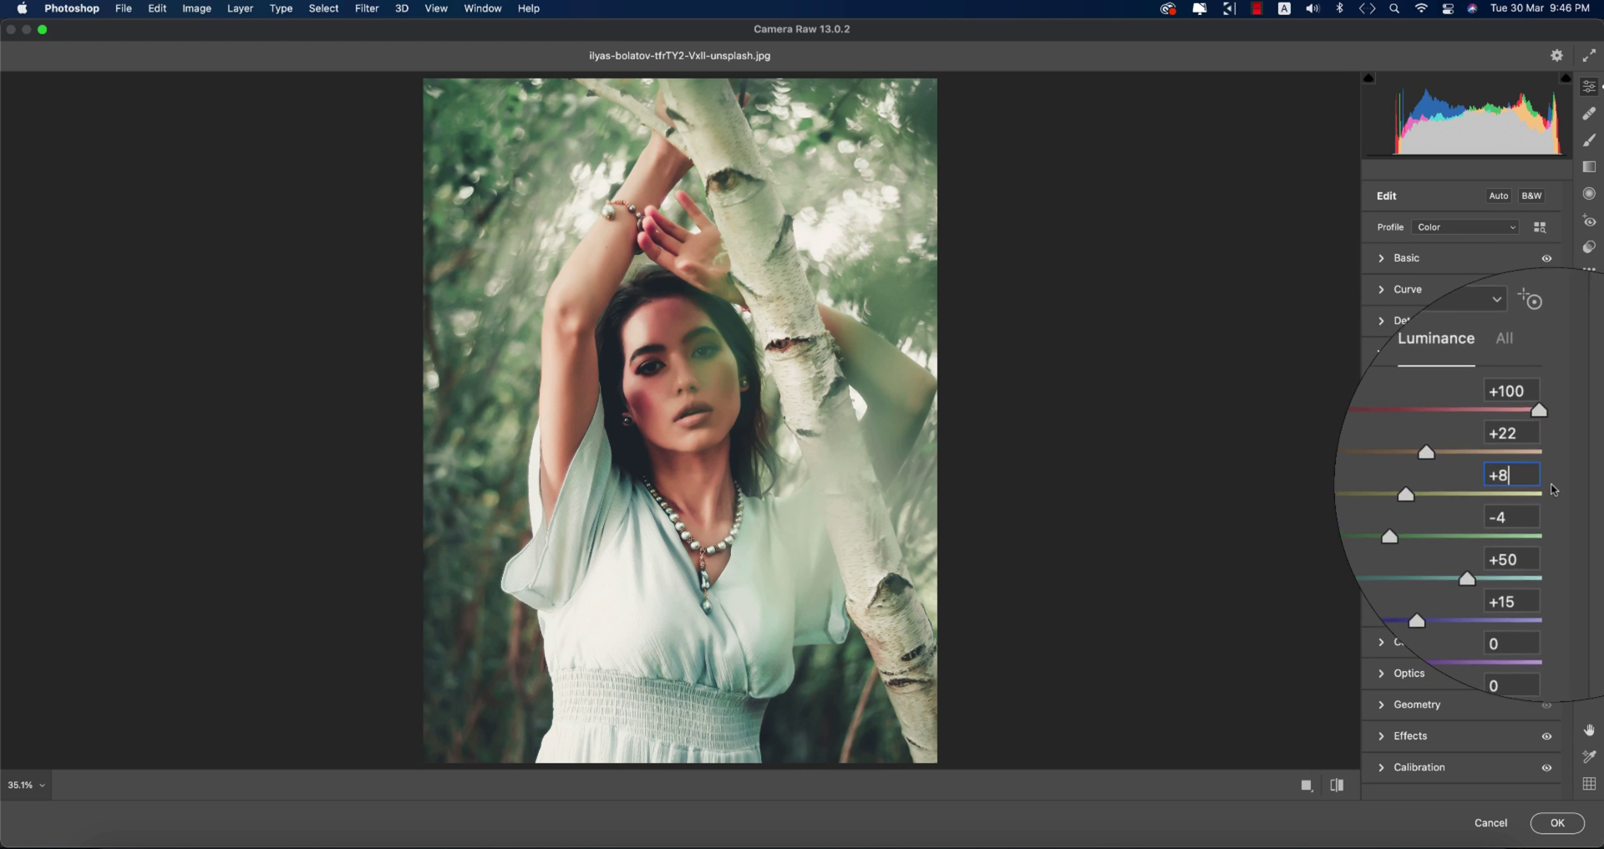
left_click(1547, 521)
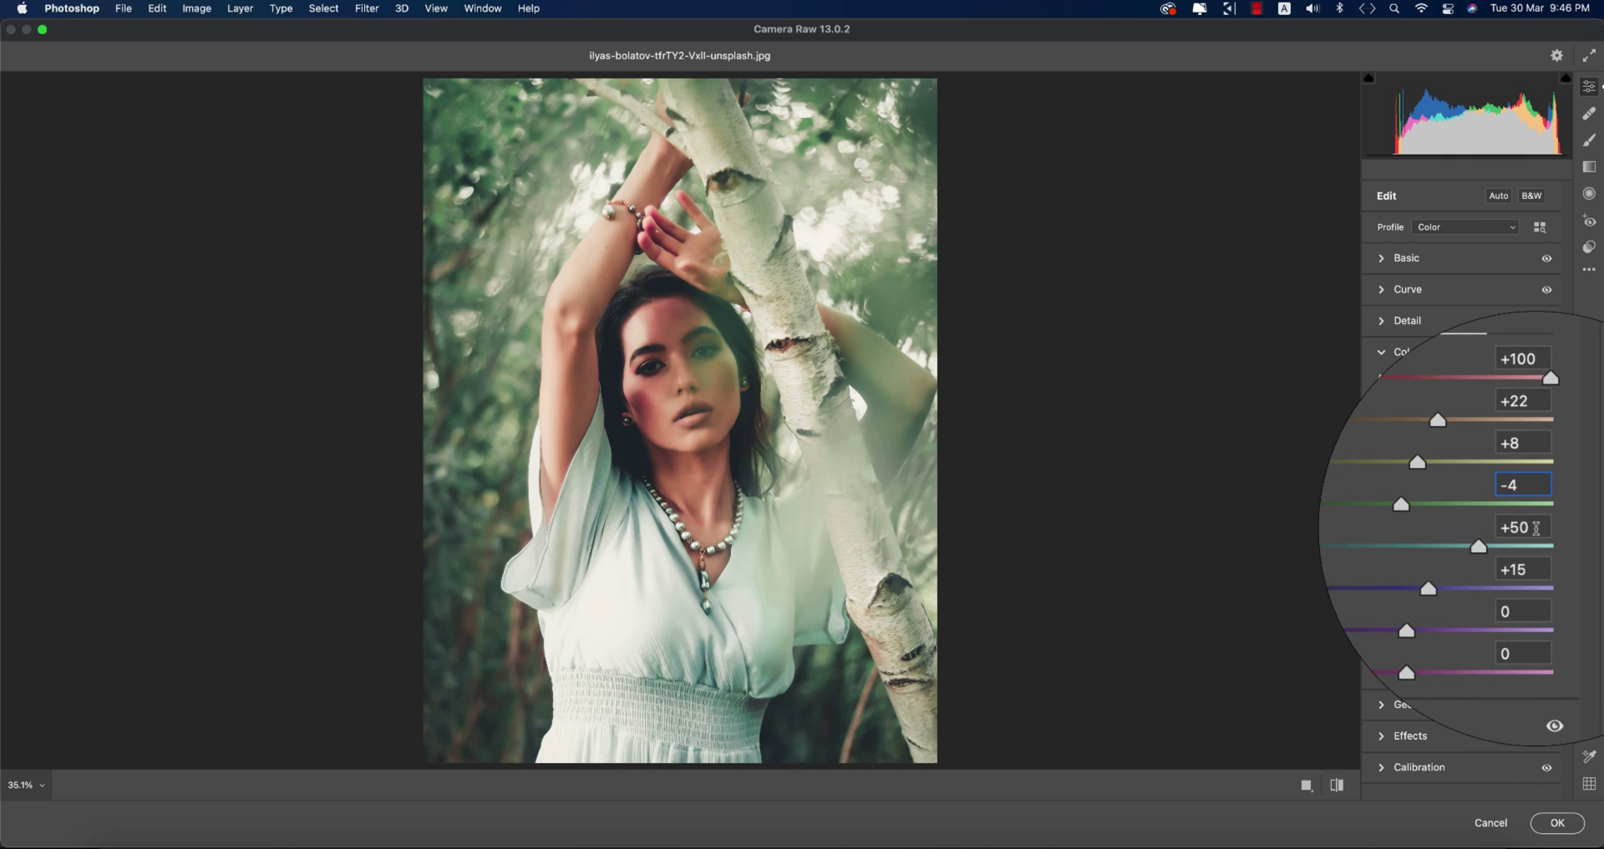
left_click(1535, 528)
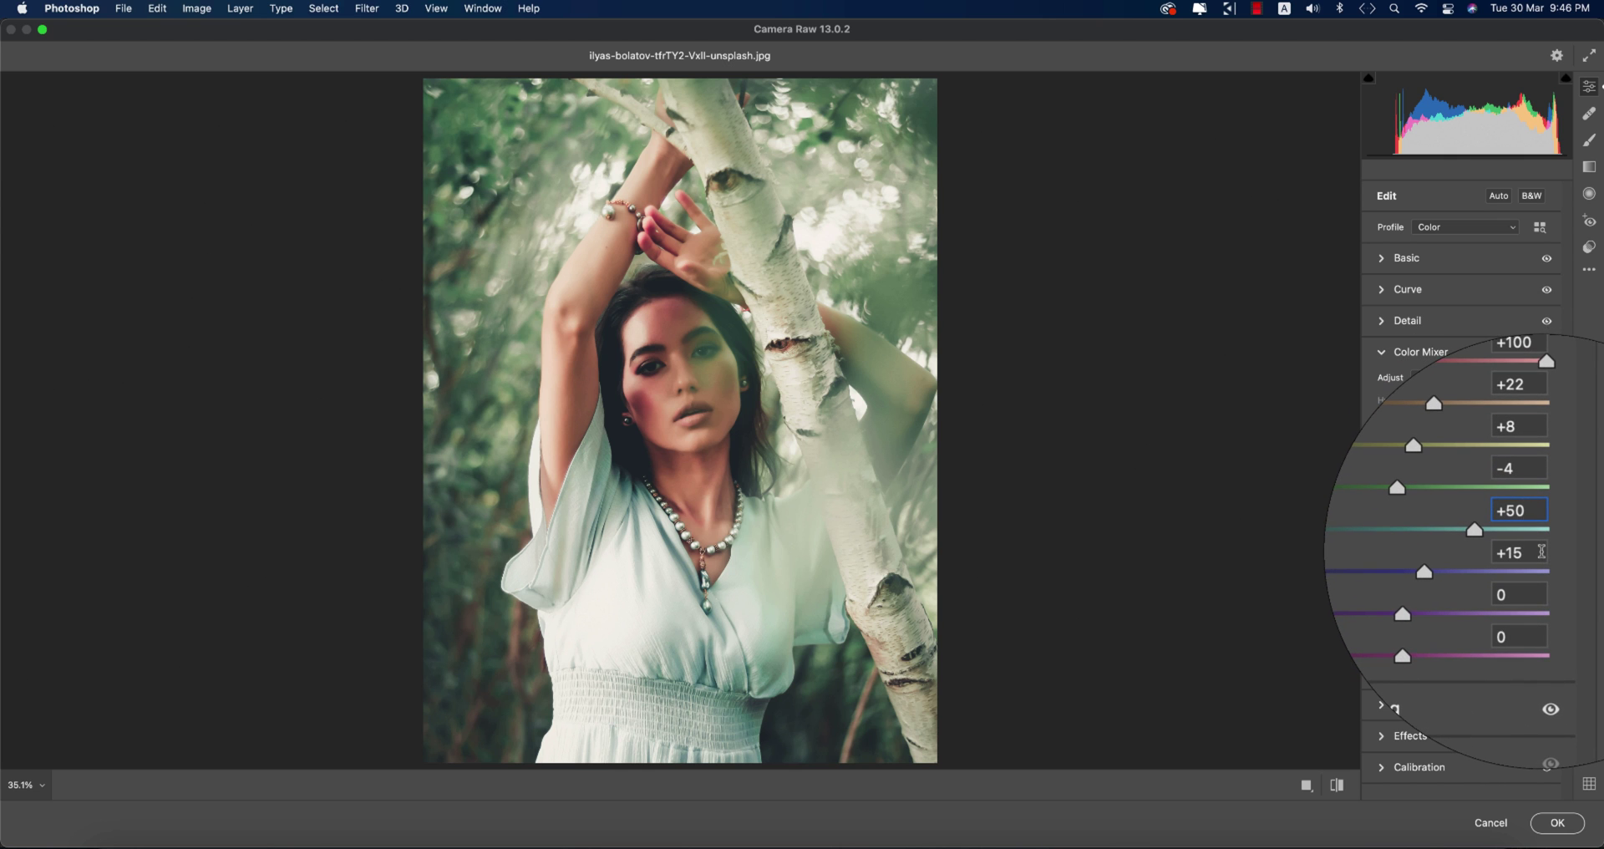
Open Color Grading and review the shadows at hue 221, saturation 18
left_click(1381, 352)
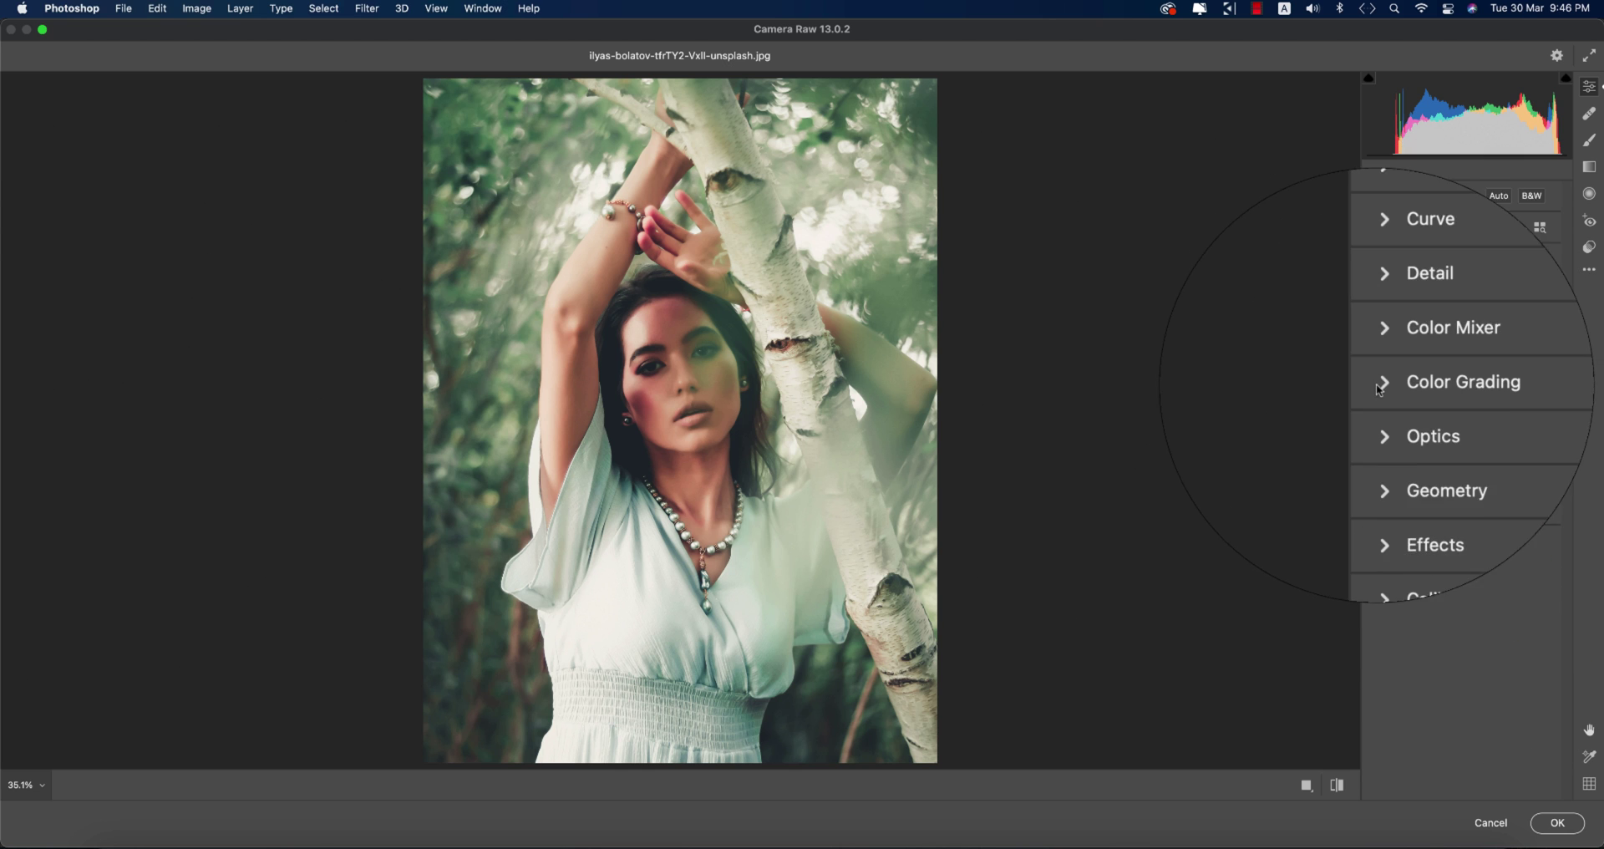
left_click(1378, 390)
left_click(1457, 410)
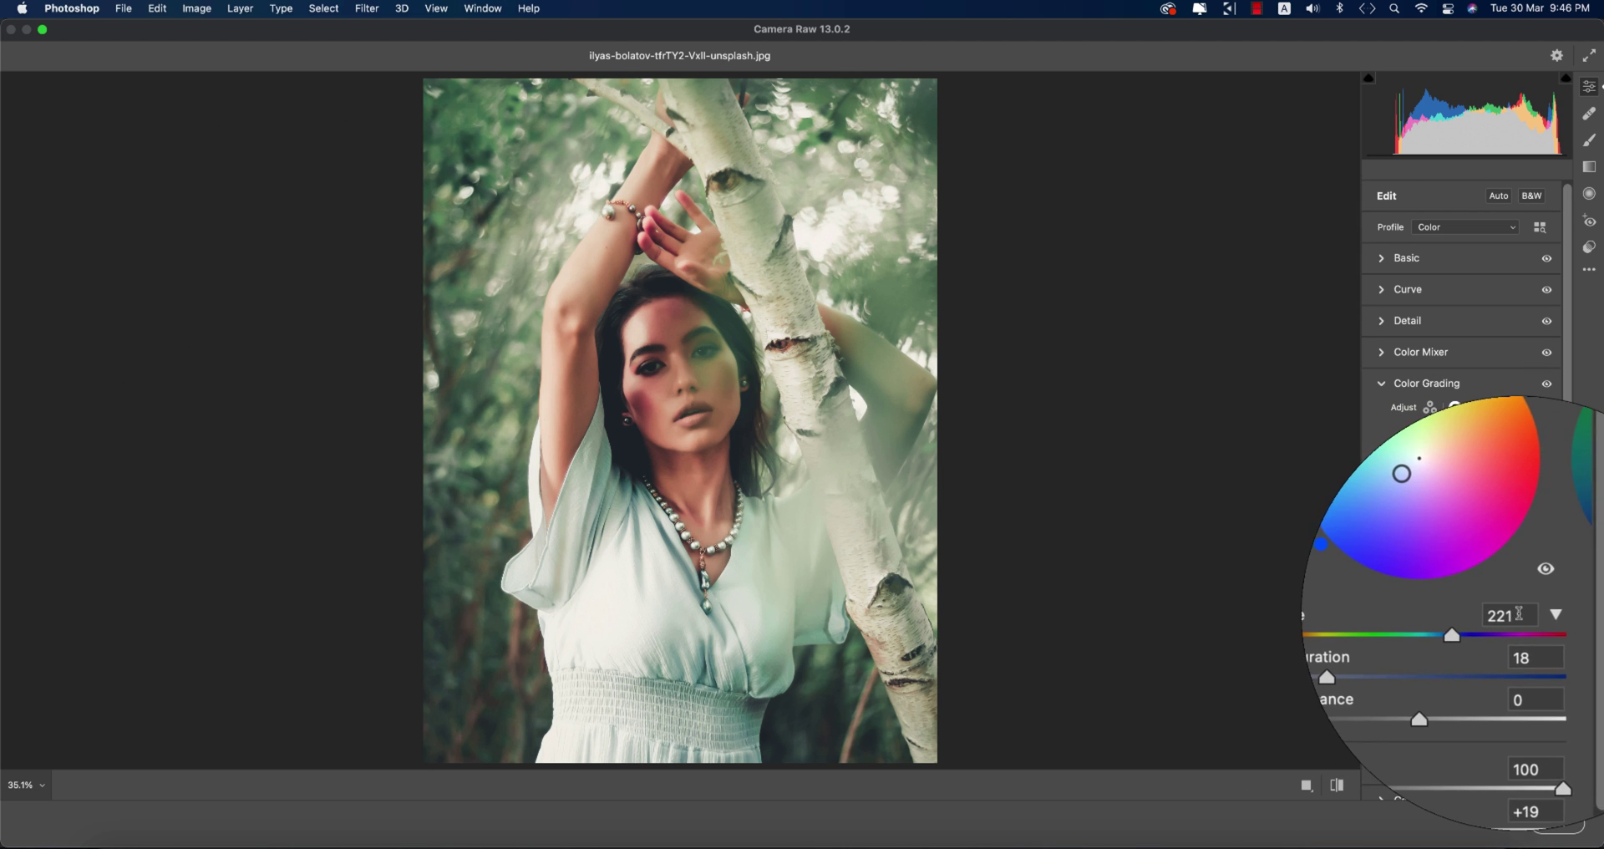
left_click(1518, 613)
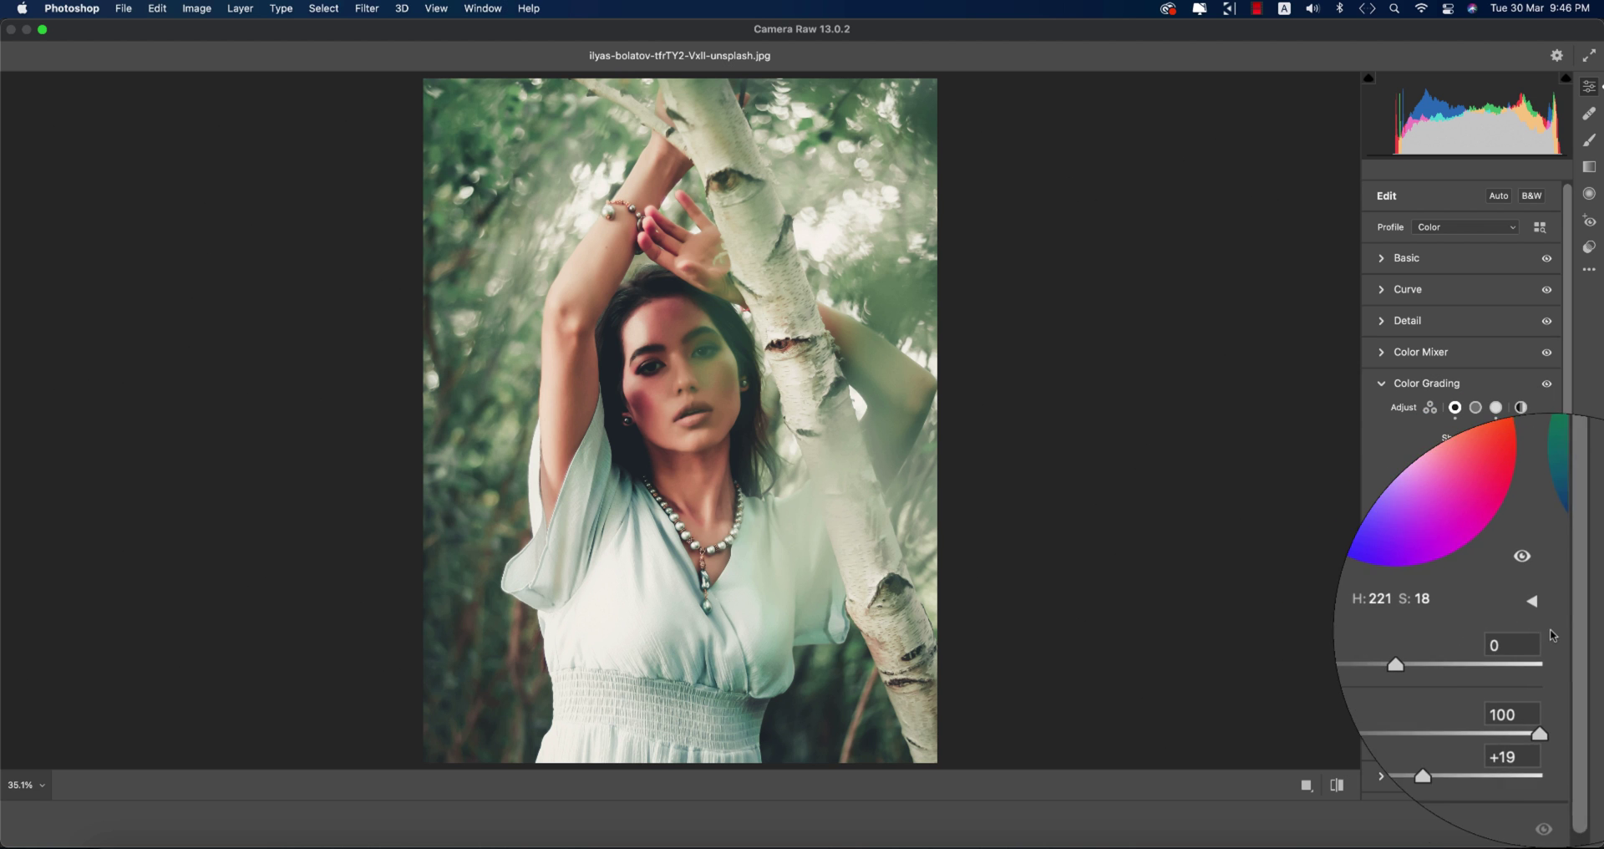
left_click(1538, 613)
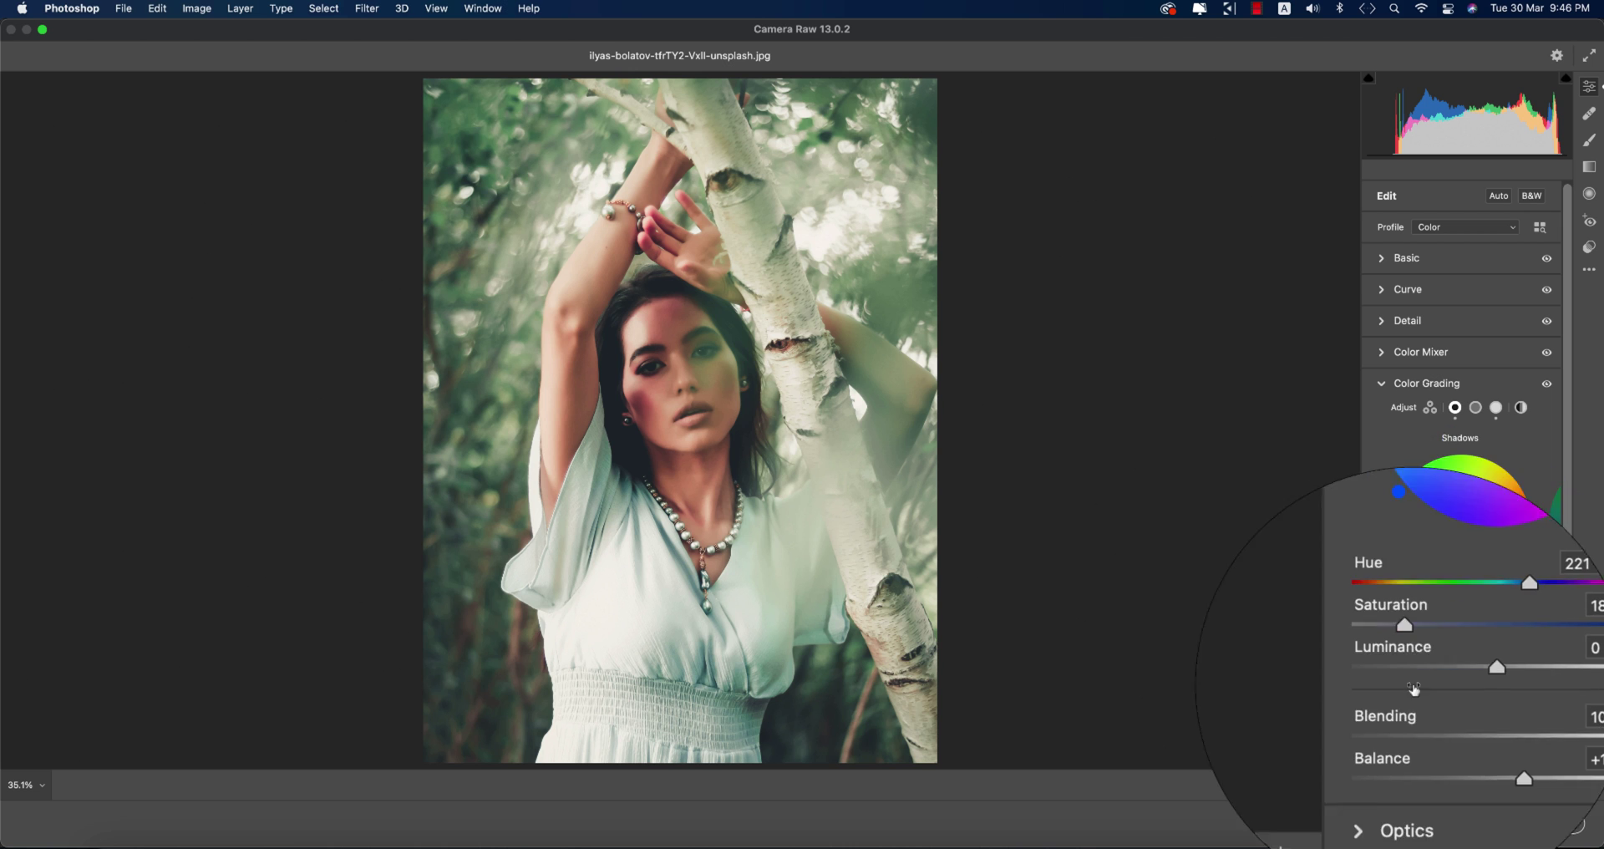
left_click(1518, 614)
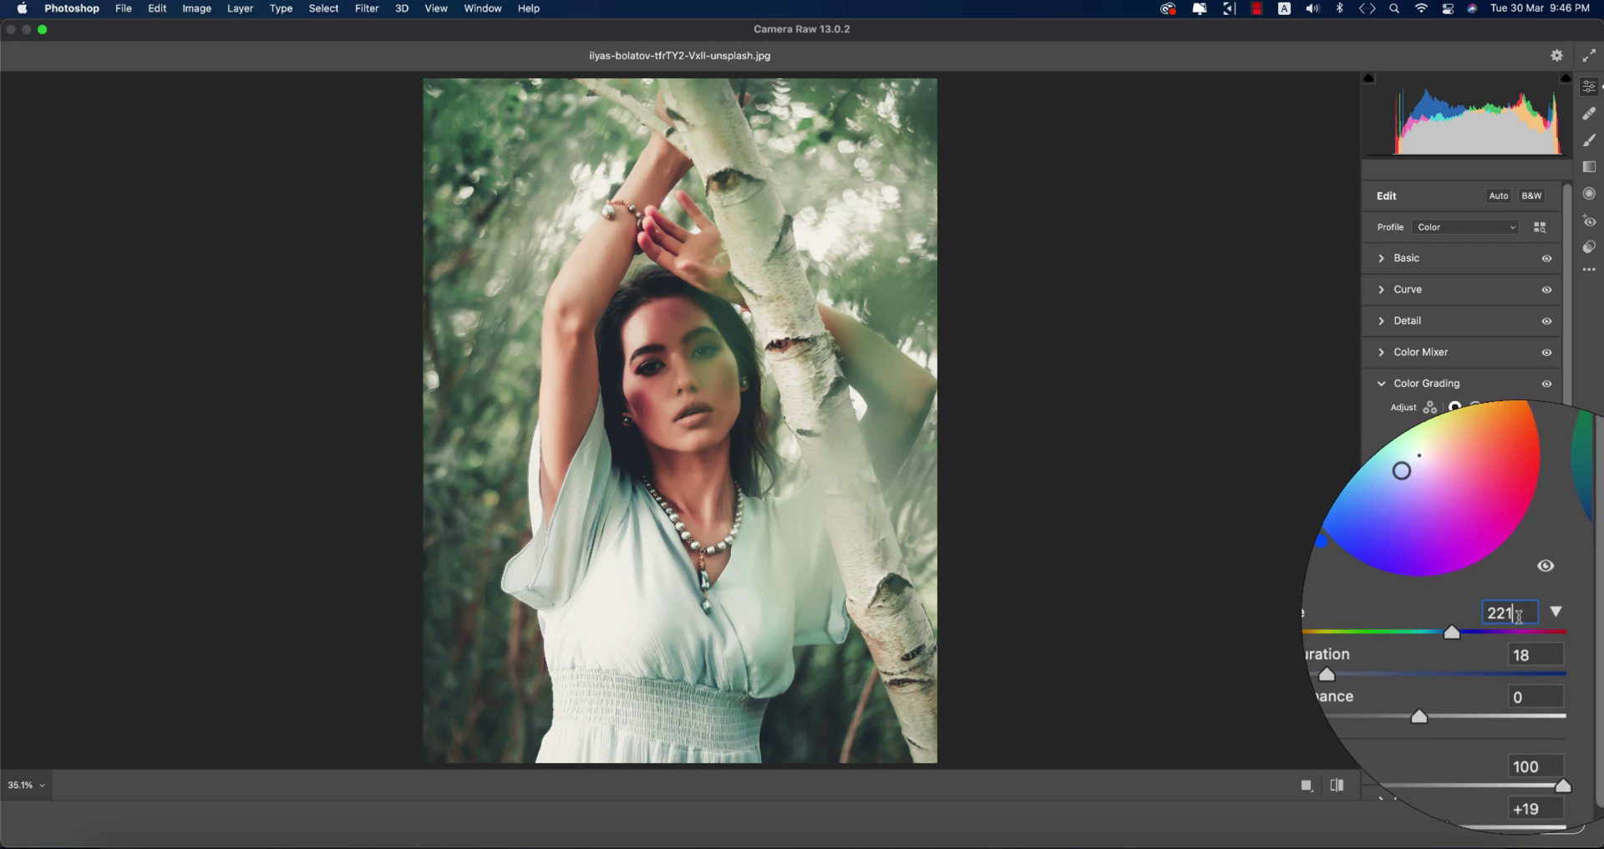
left_click(1539, 638)
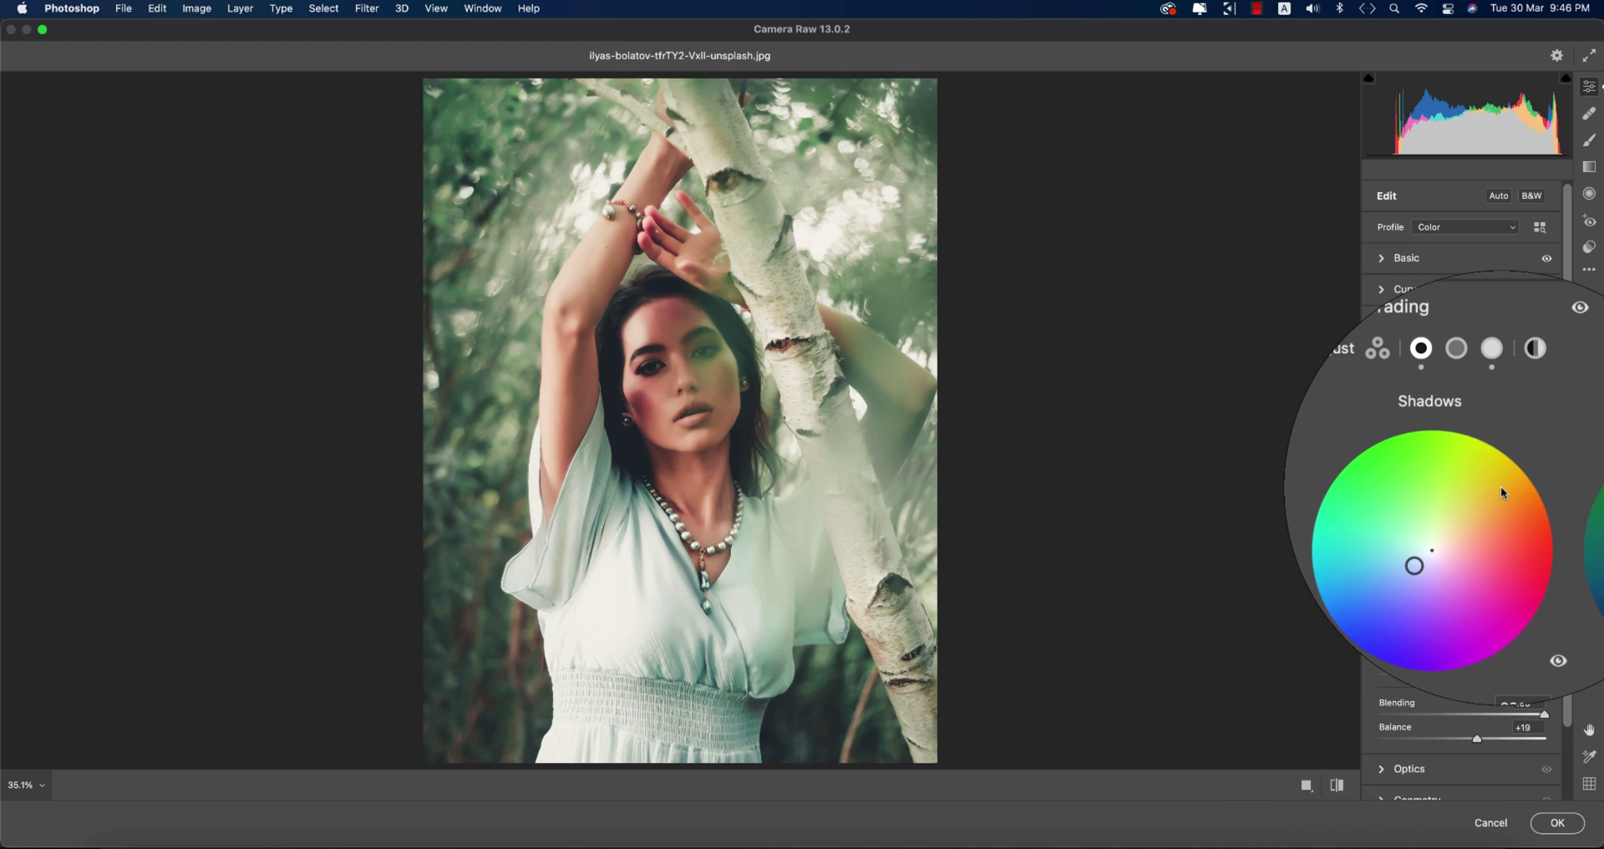
Raise the midtones hue to 173, with midtones saturation at 10
left_click(1475, 407)
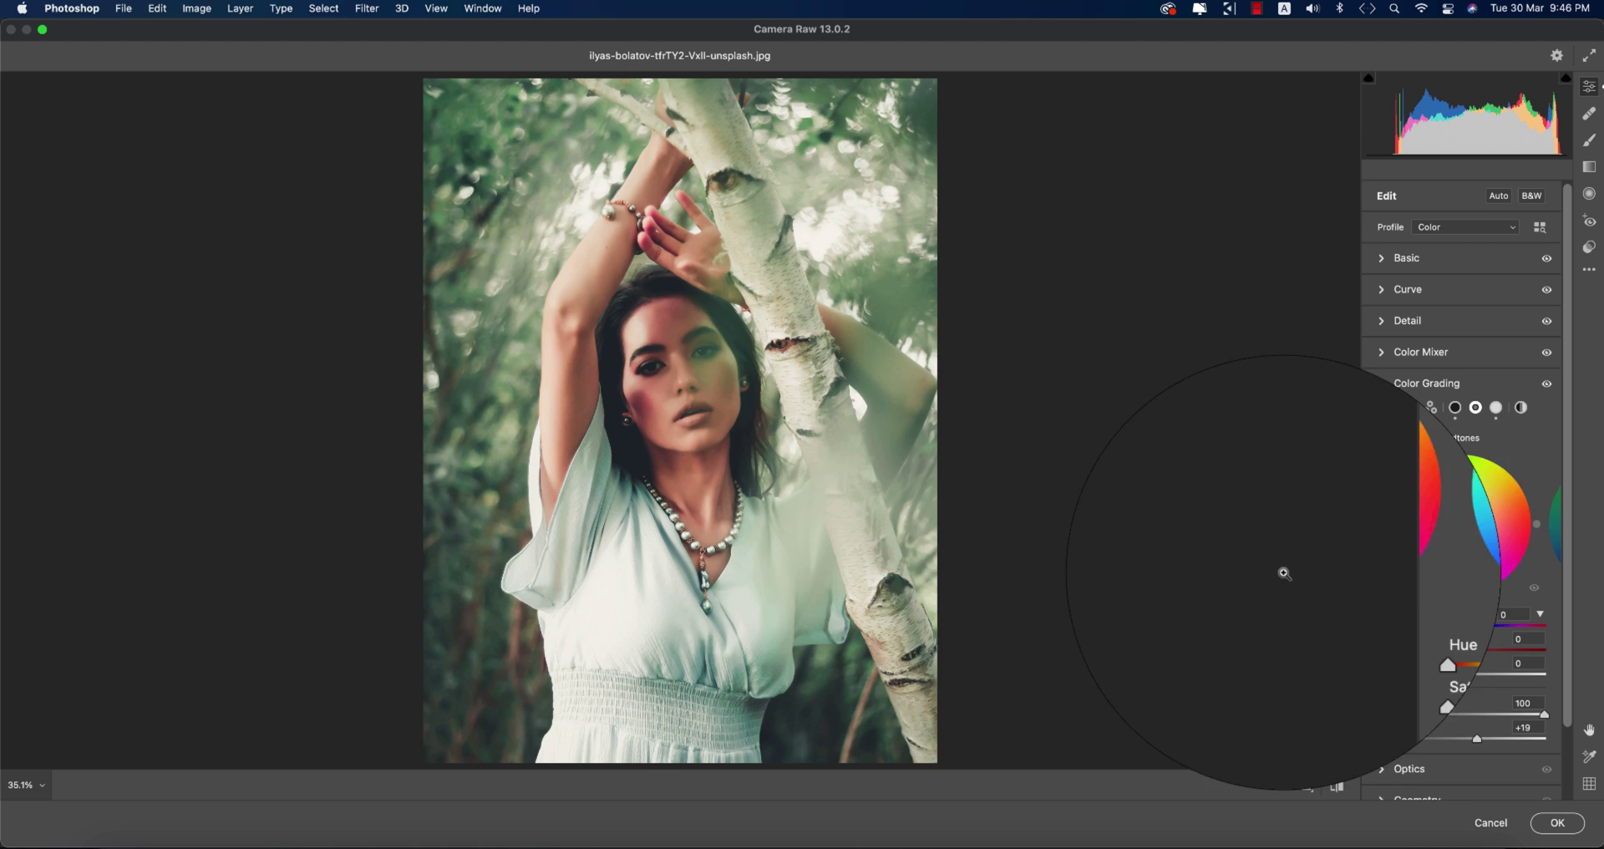
left_click(1401, 630)
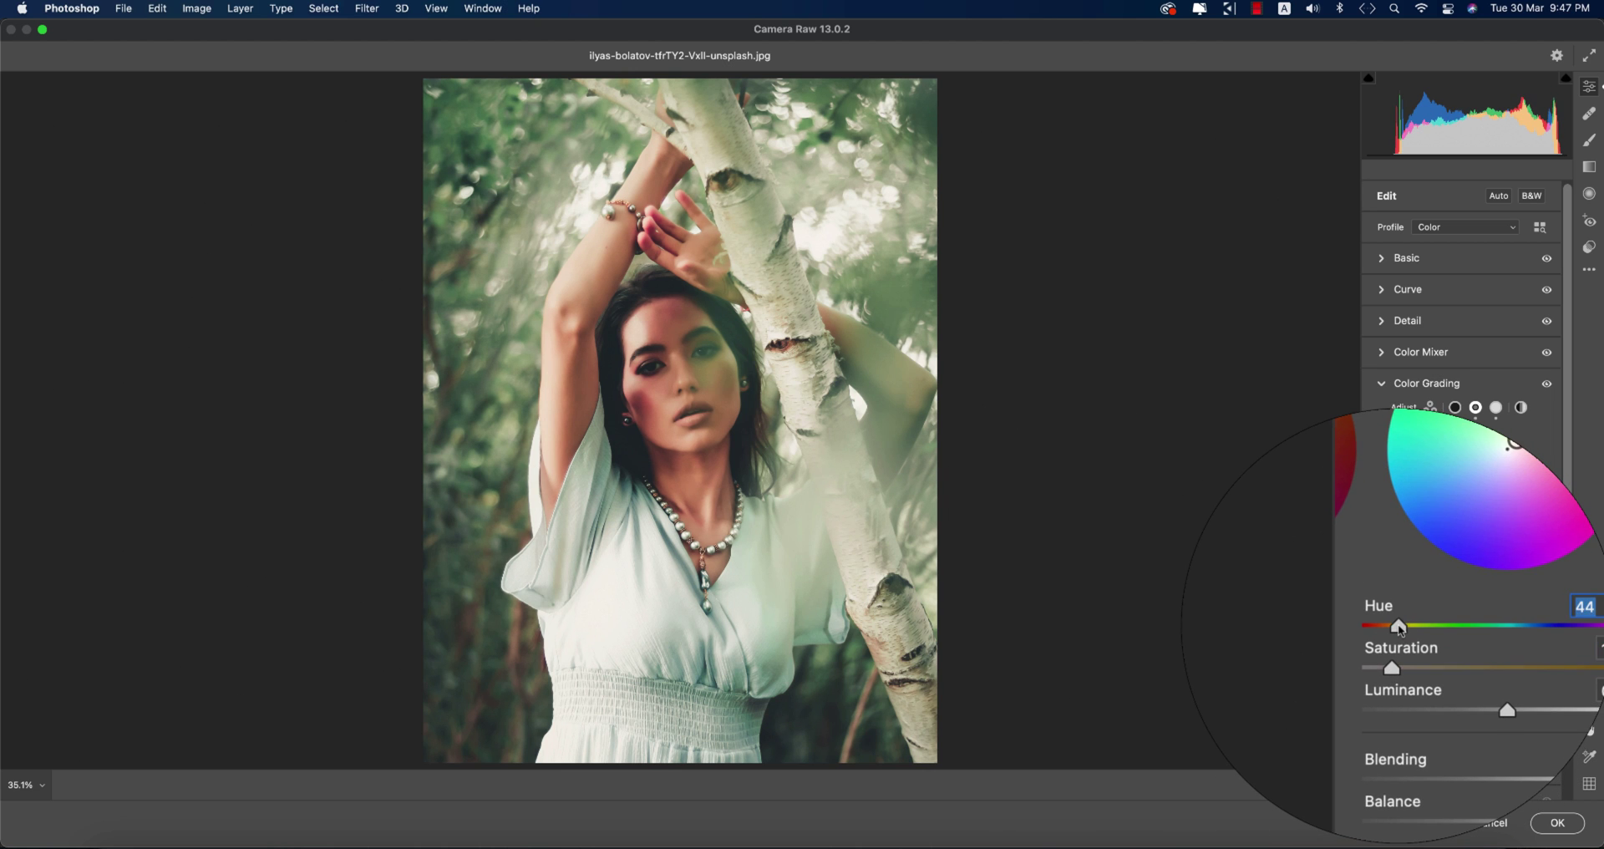
key("Up")
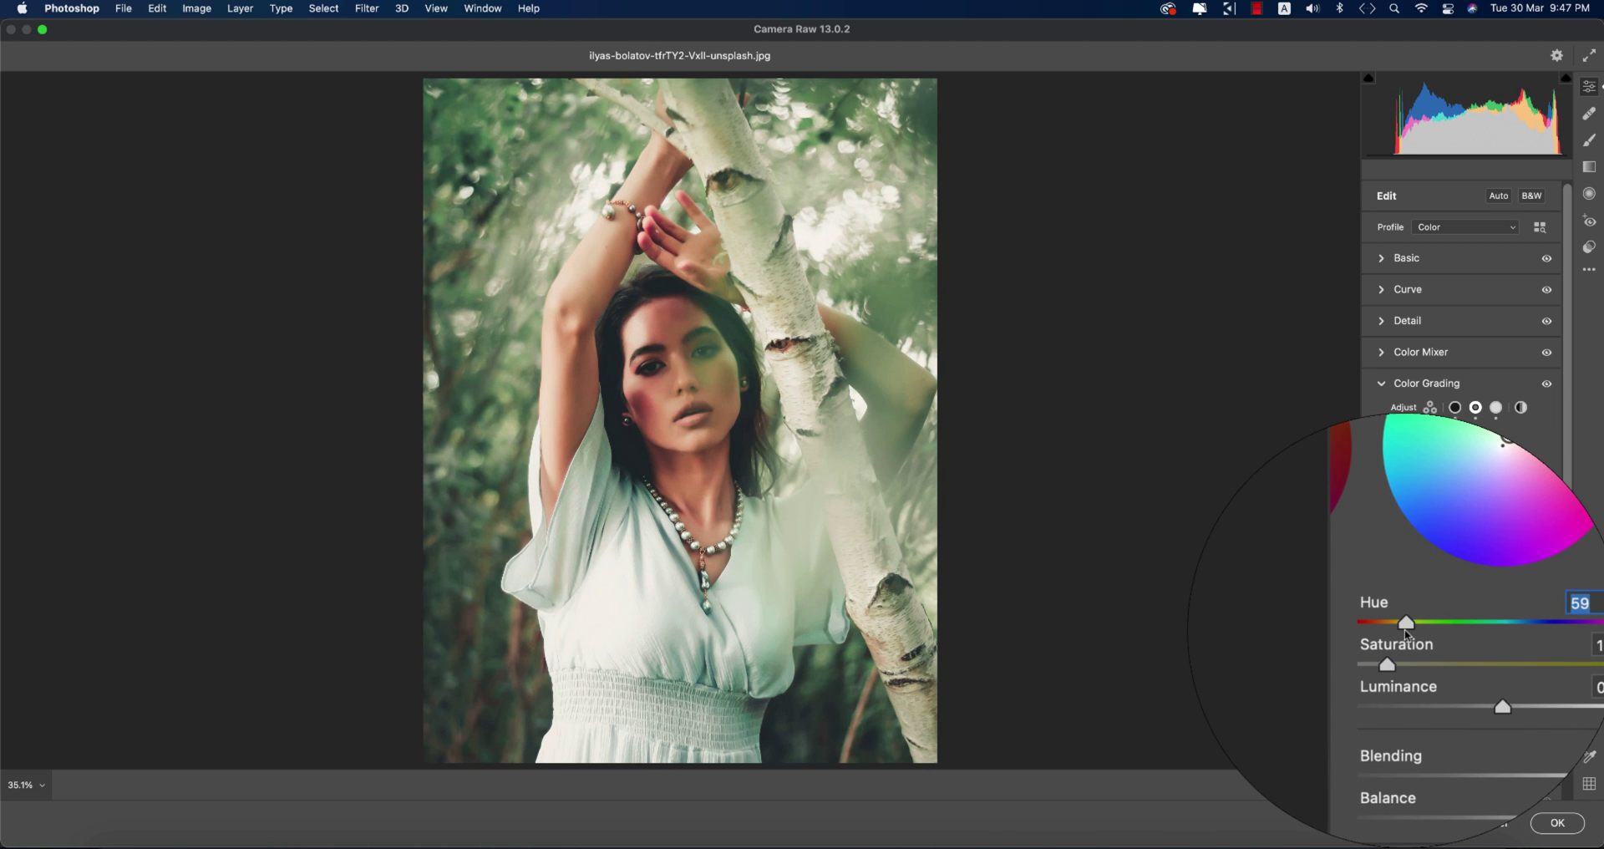
left_click_drag(1401, 628, 1456, 639)
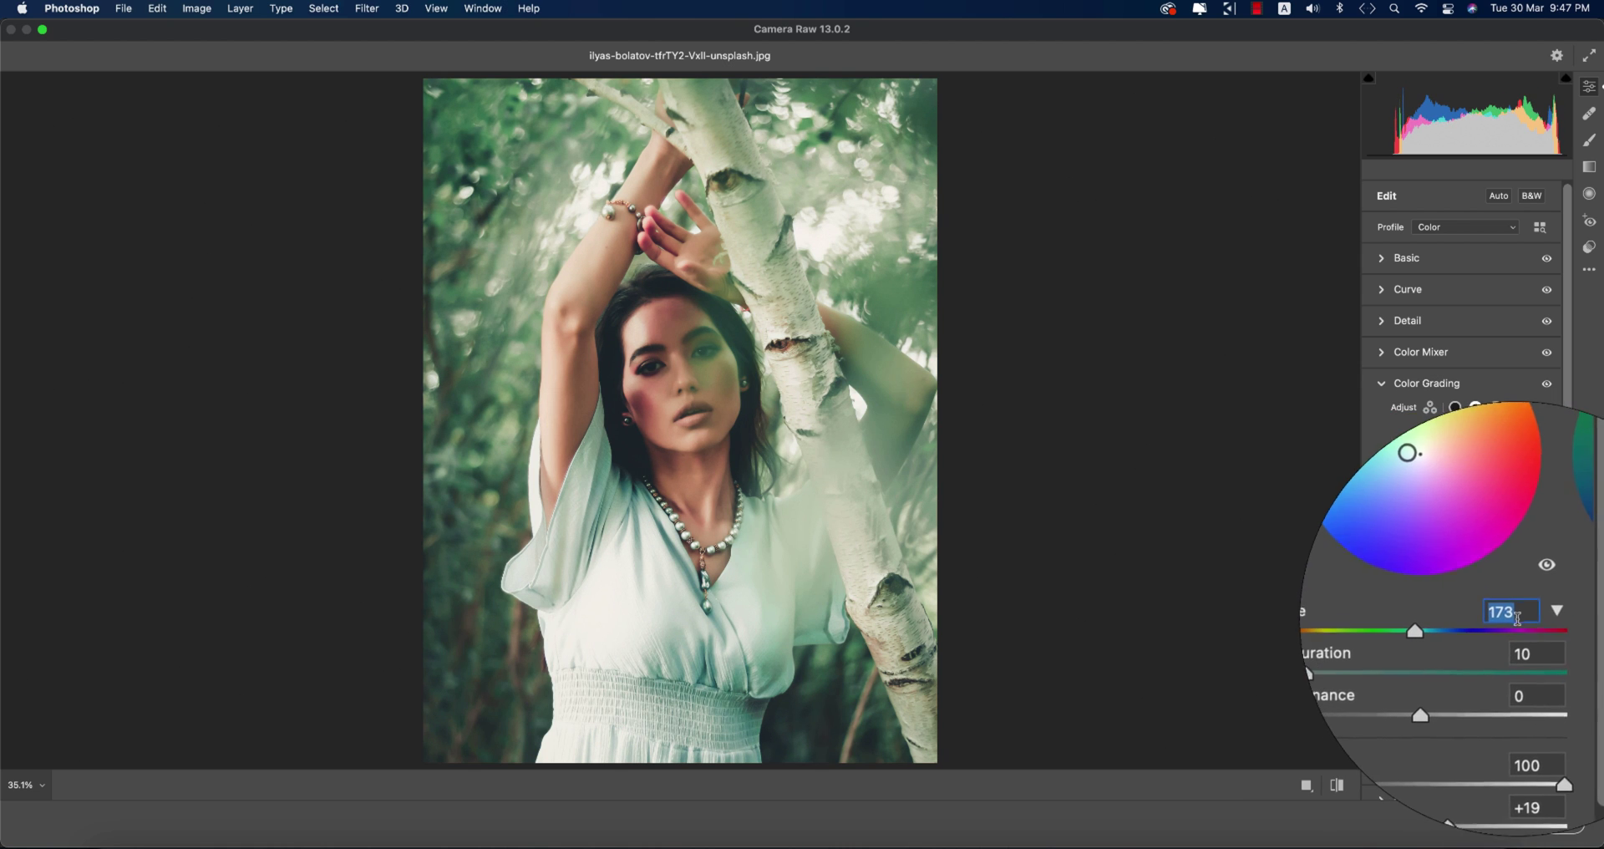
left_click(1519, 615)
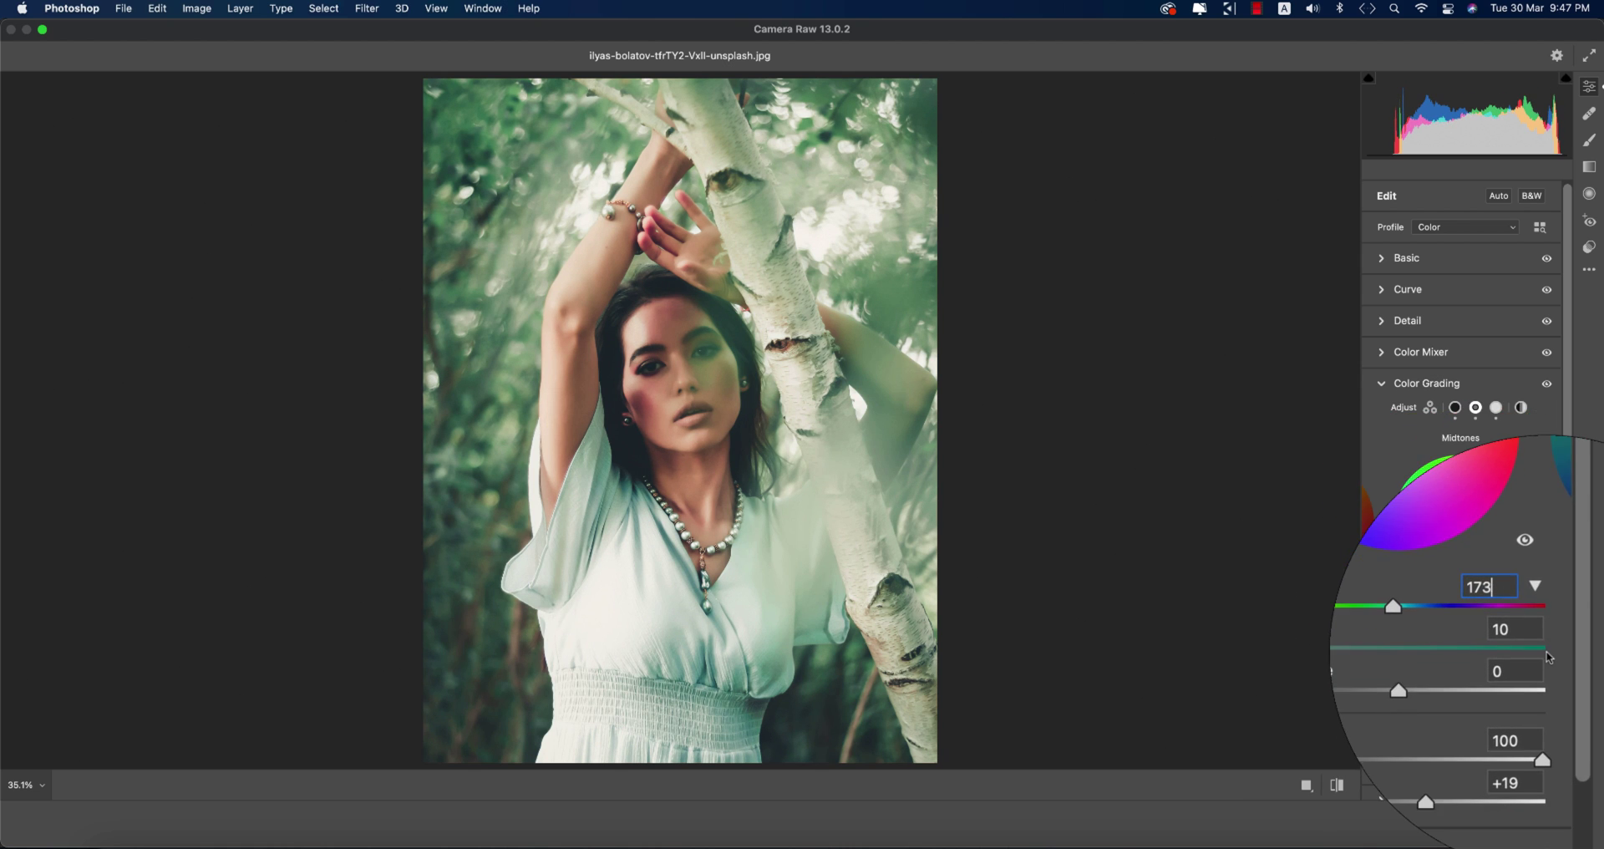
left_click(1528, 639)
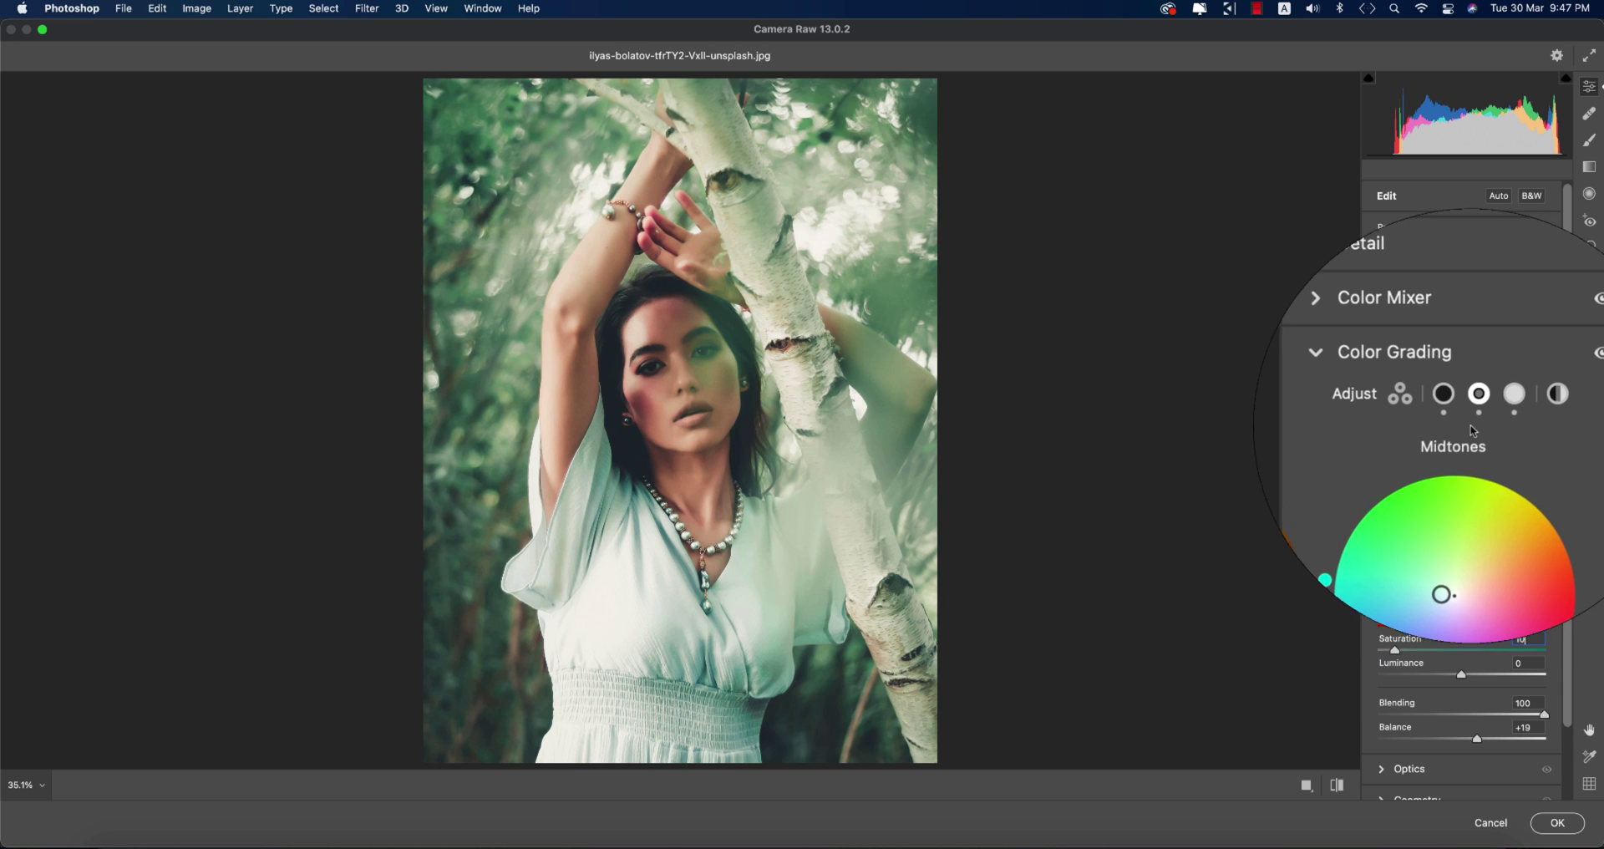
Set the highlights grading to hue 51 and saturation 23
left_click(1495, 407)
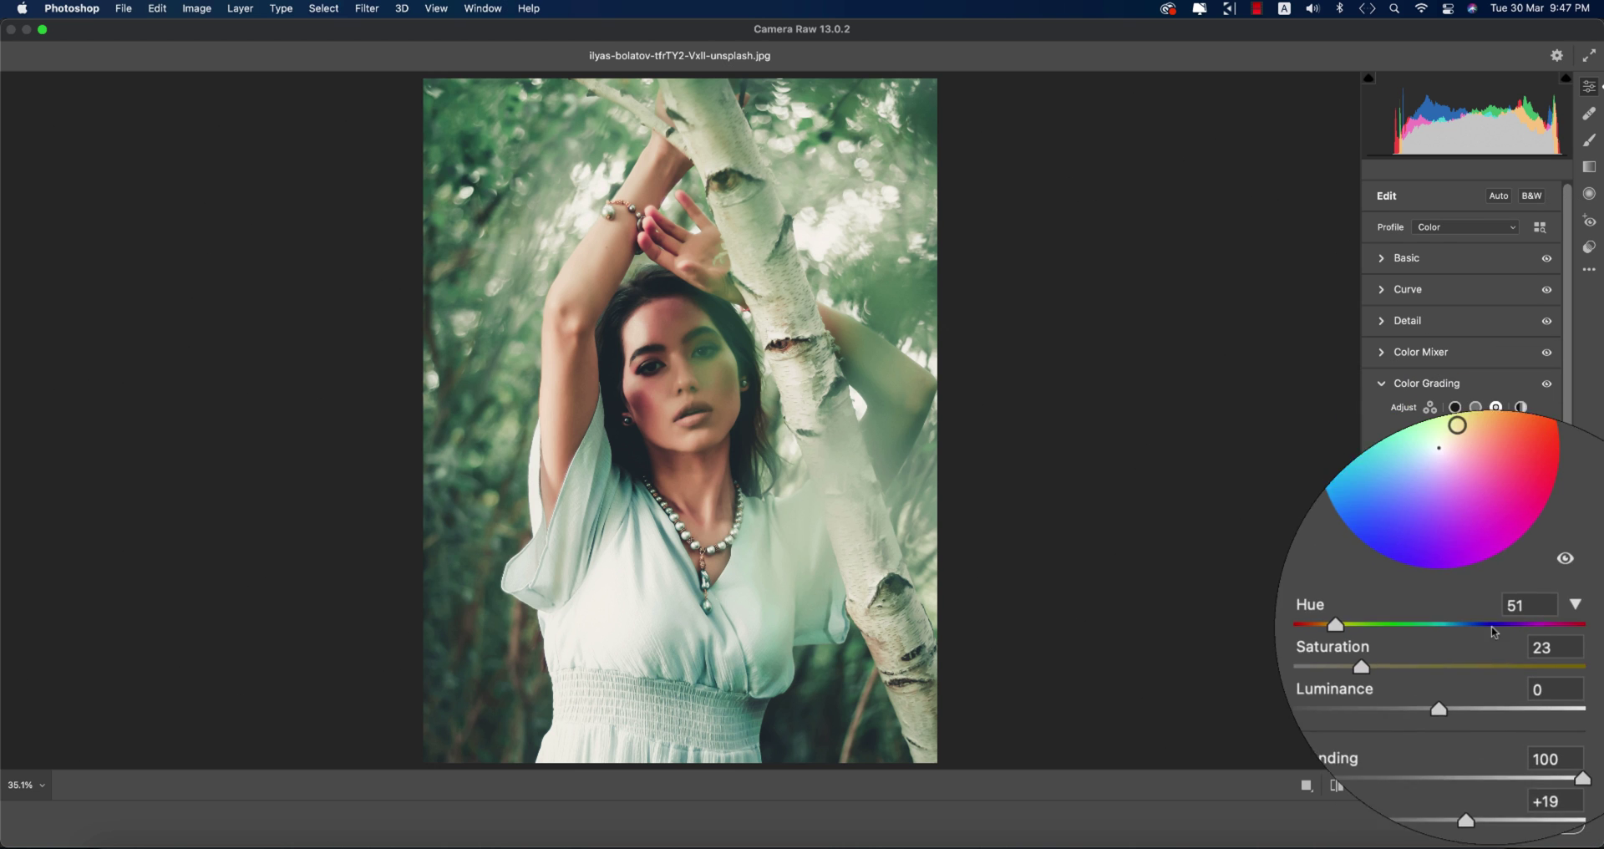
left_click(1528, 604)
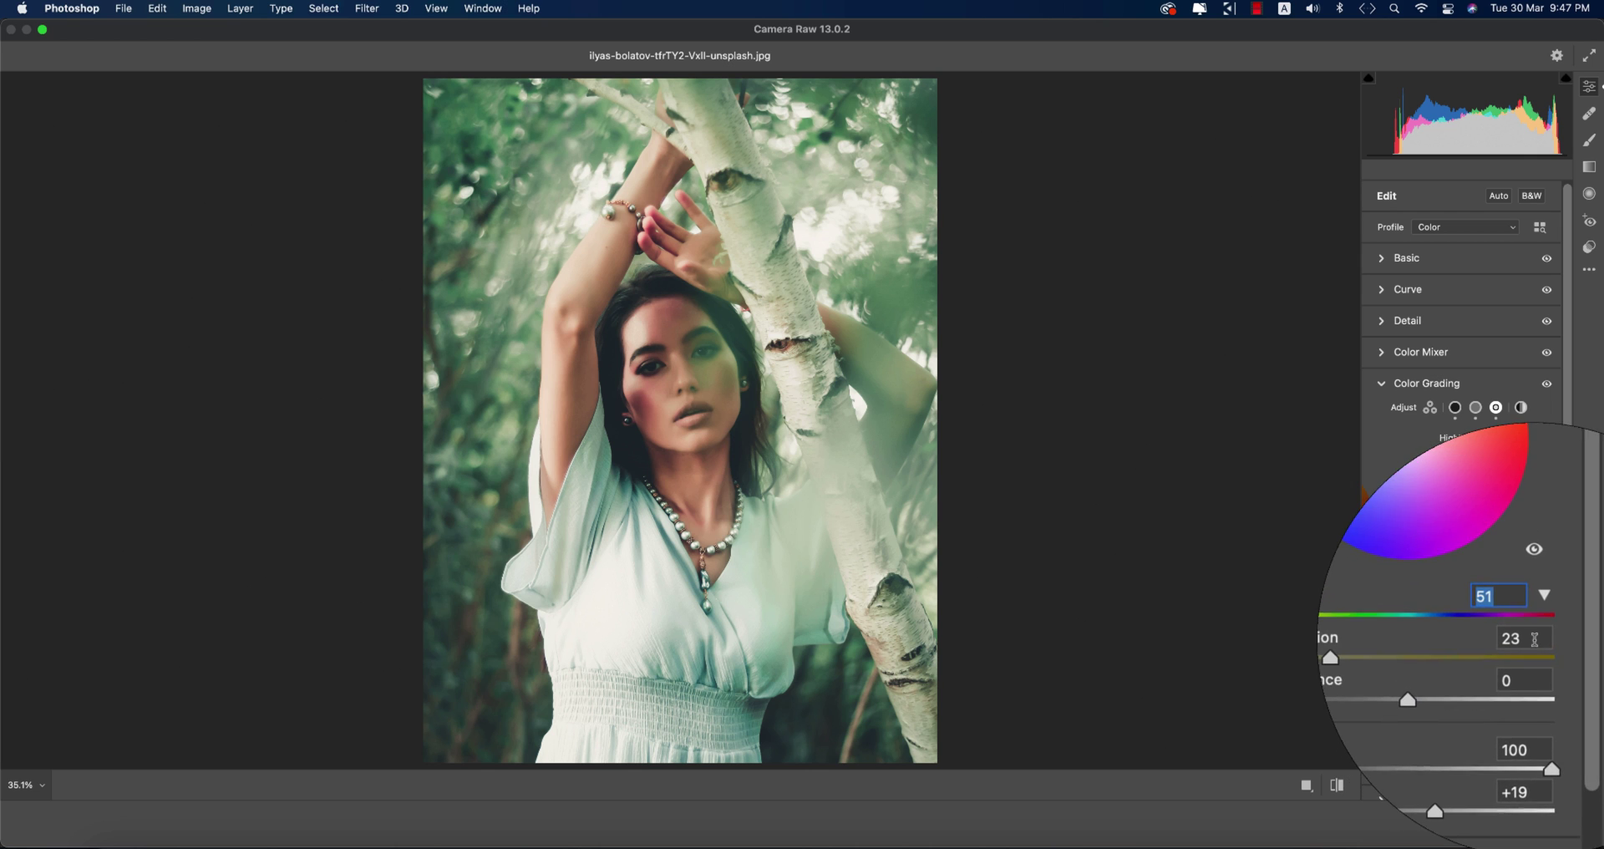
left_click(1528, 639)
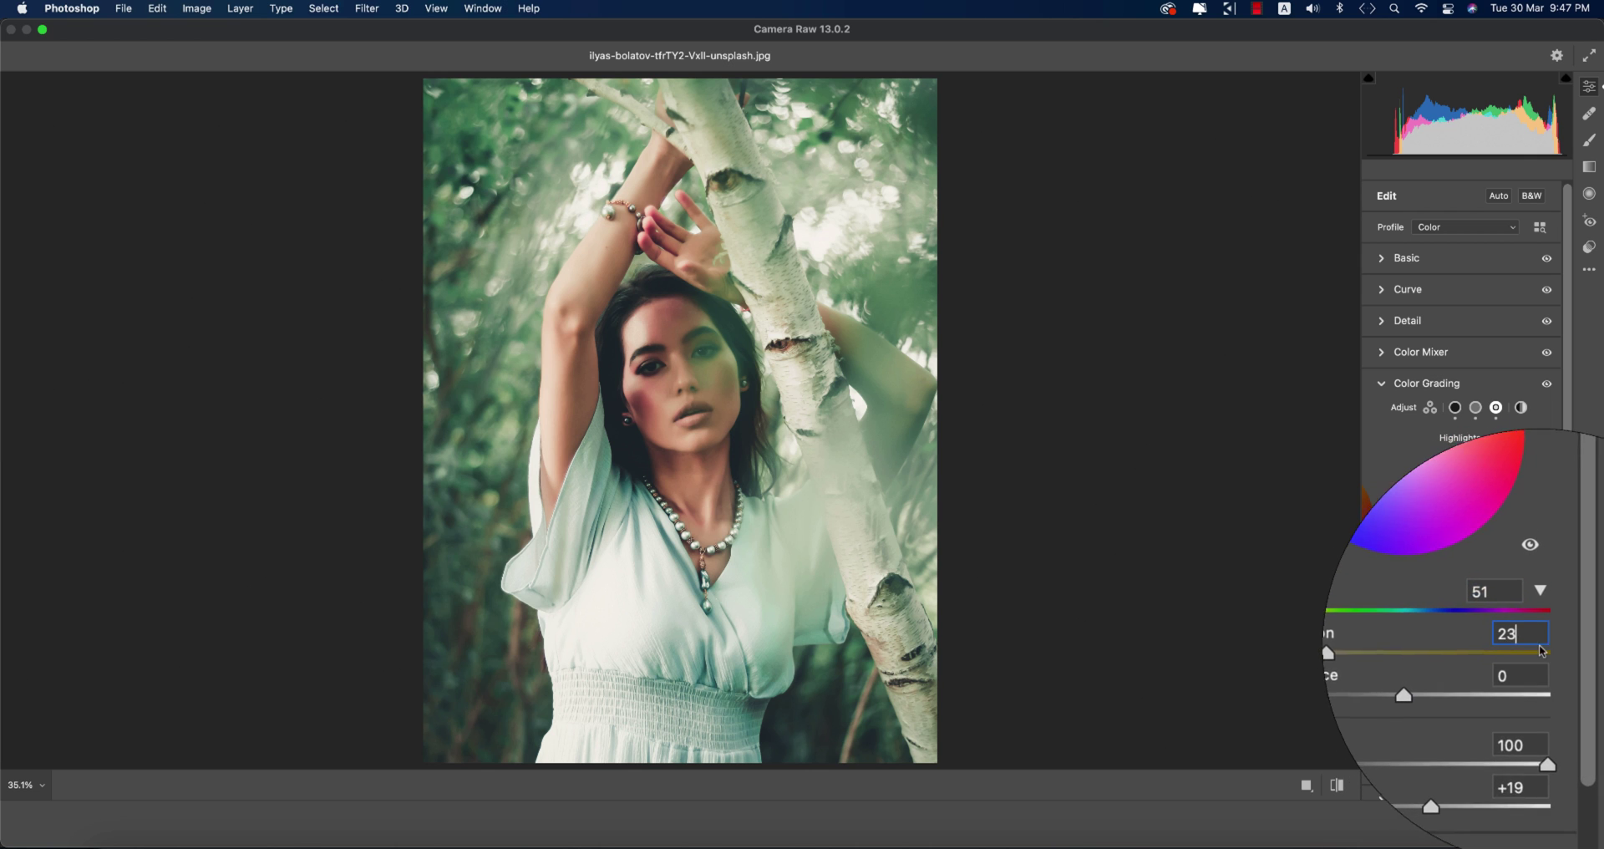
Collapse Color Grading, peek at Optics and Geometry, and check Effects vignetting of -11
left_click(1384, 389)
left_click(1382, 411)
left_click(1383, 411)
left_click(1383, 455)
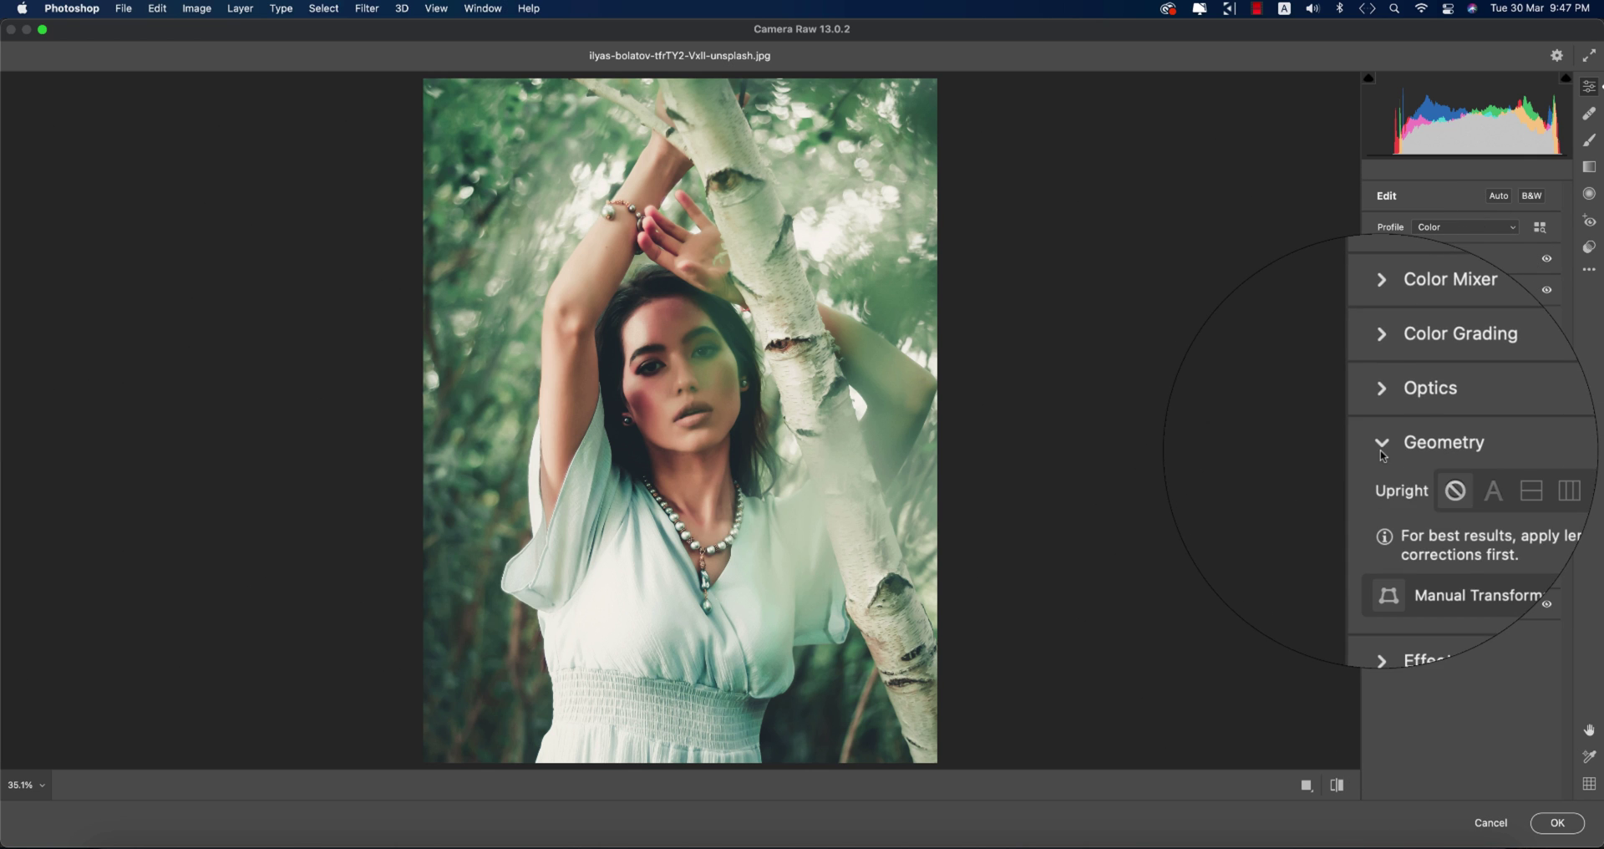
left_click(1383, 451)
left_click(1383, 479)
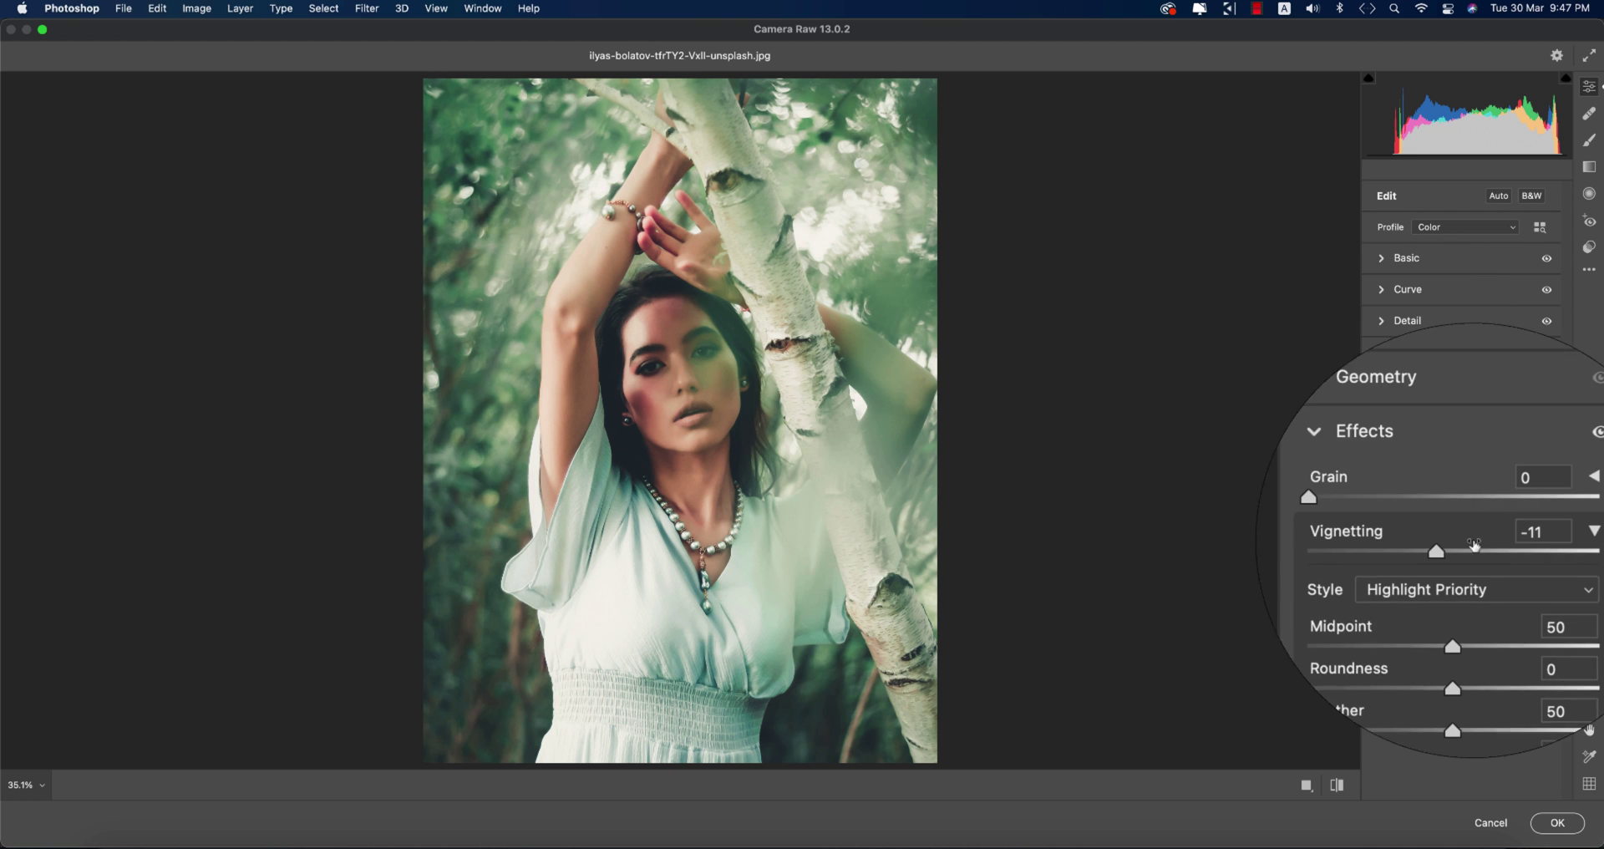
left_click(1516, 532)
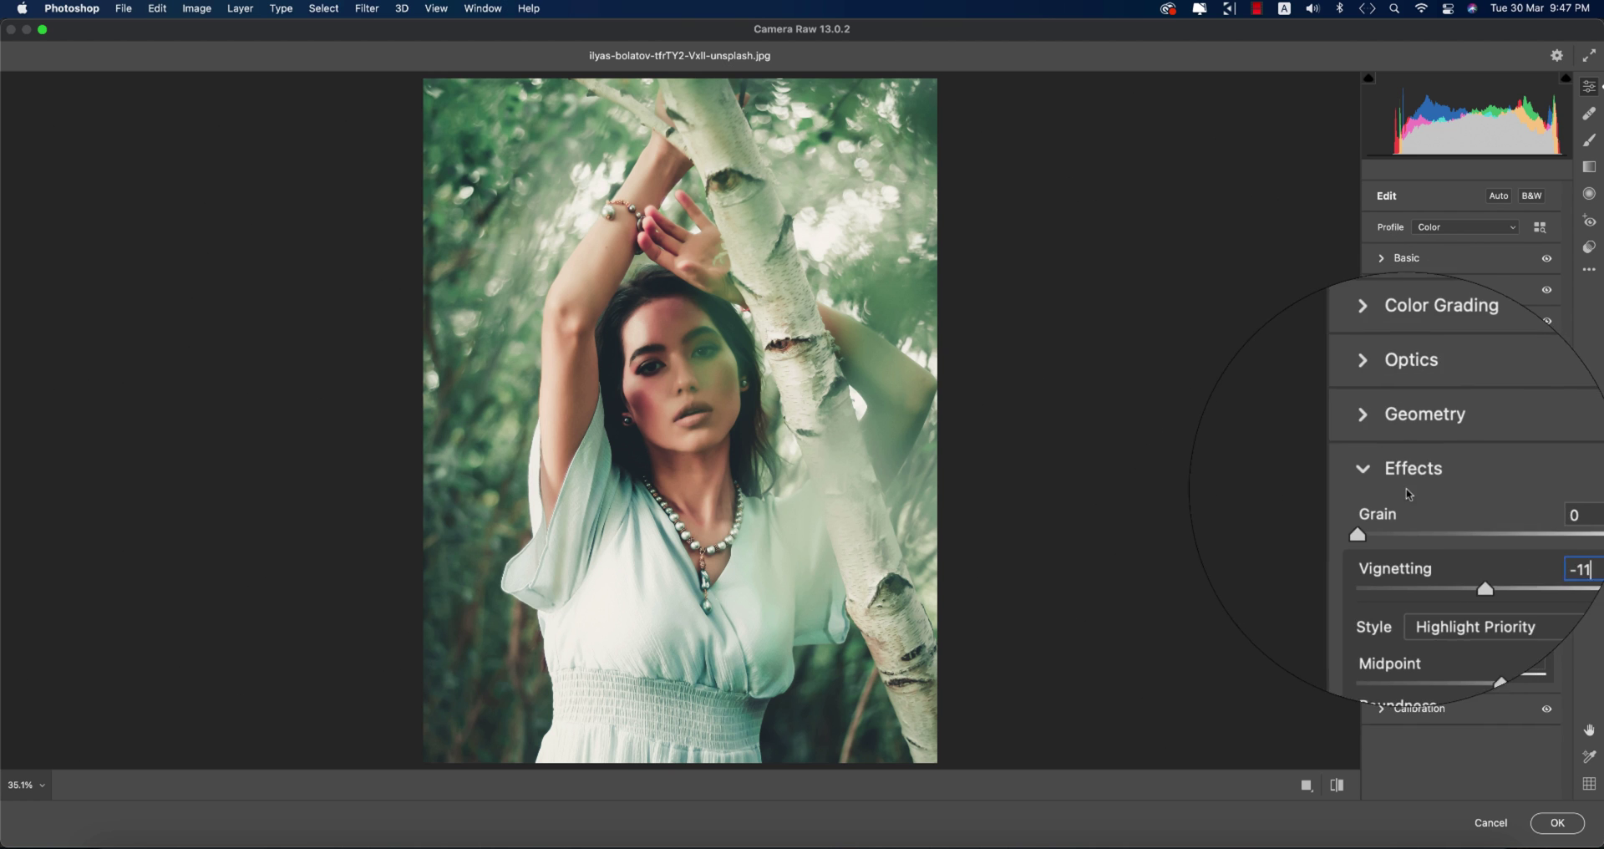
left_click(1380, 476)
Check Calibration's Red Primary -47 and Blue Primary -26, then collapse Calibration
left_click(1380, 484)
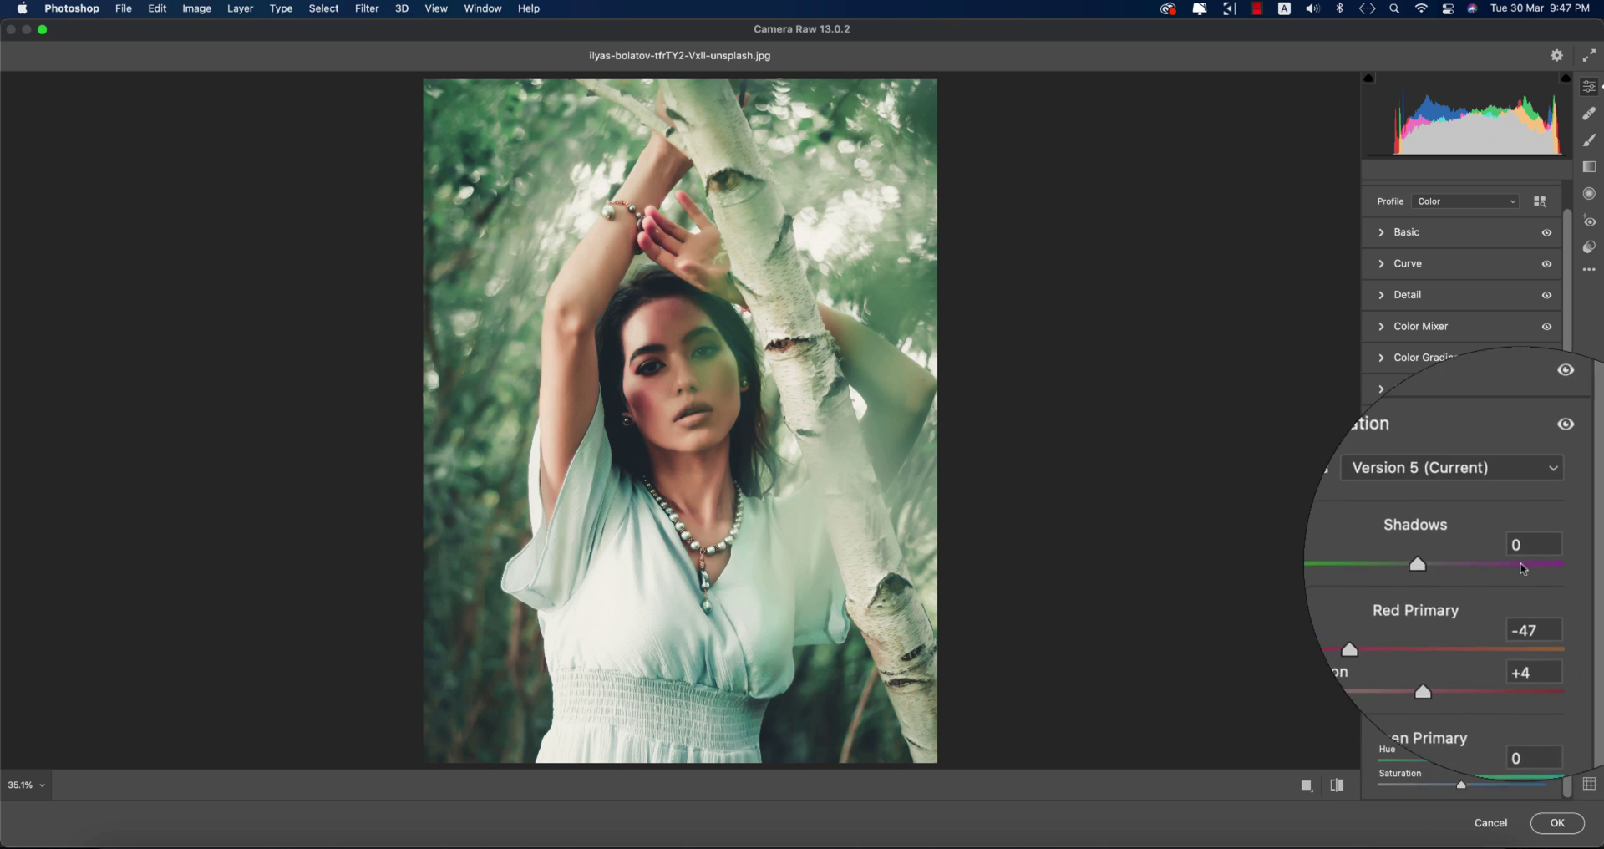
left_click(1528, 598)
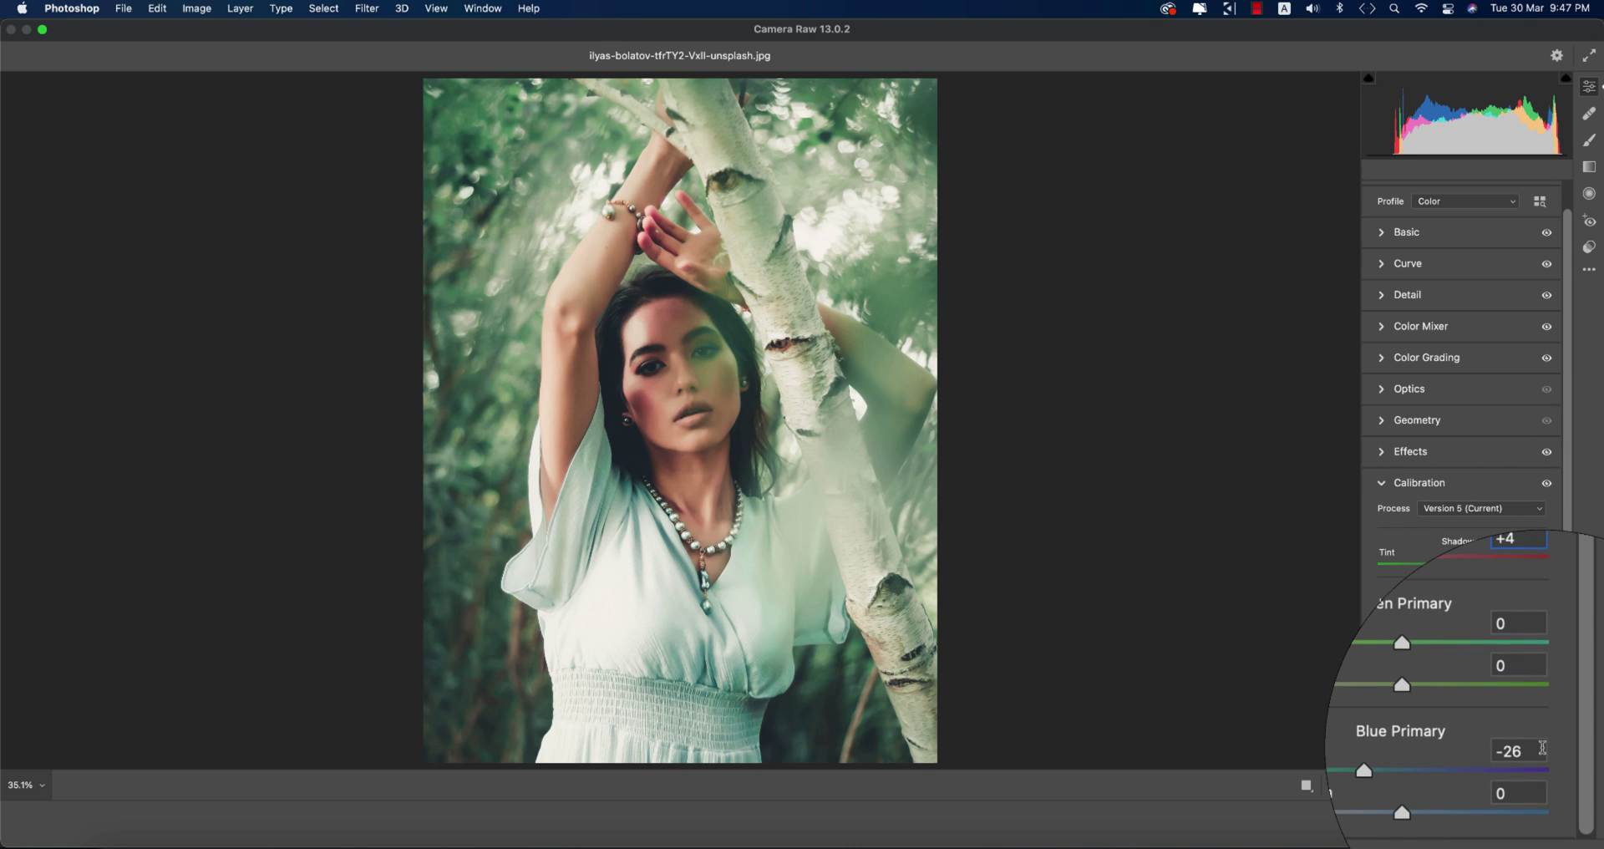
left_click(1542, 751)
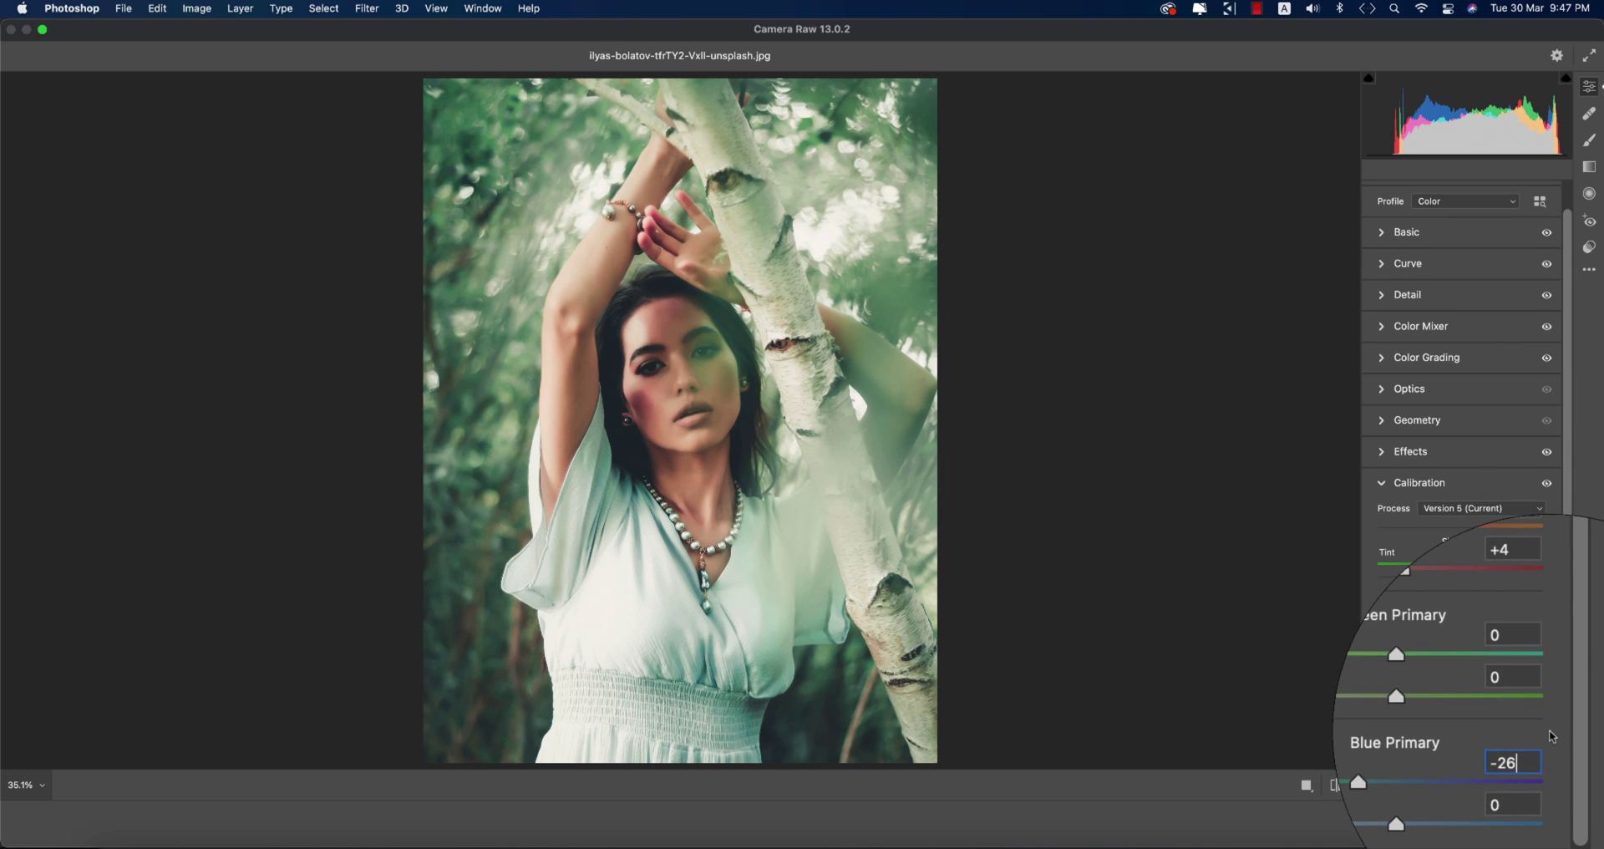
left_click(1388, 490)
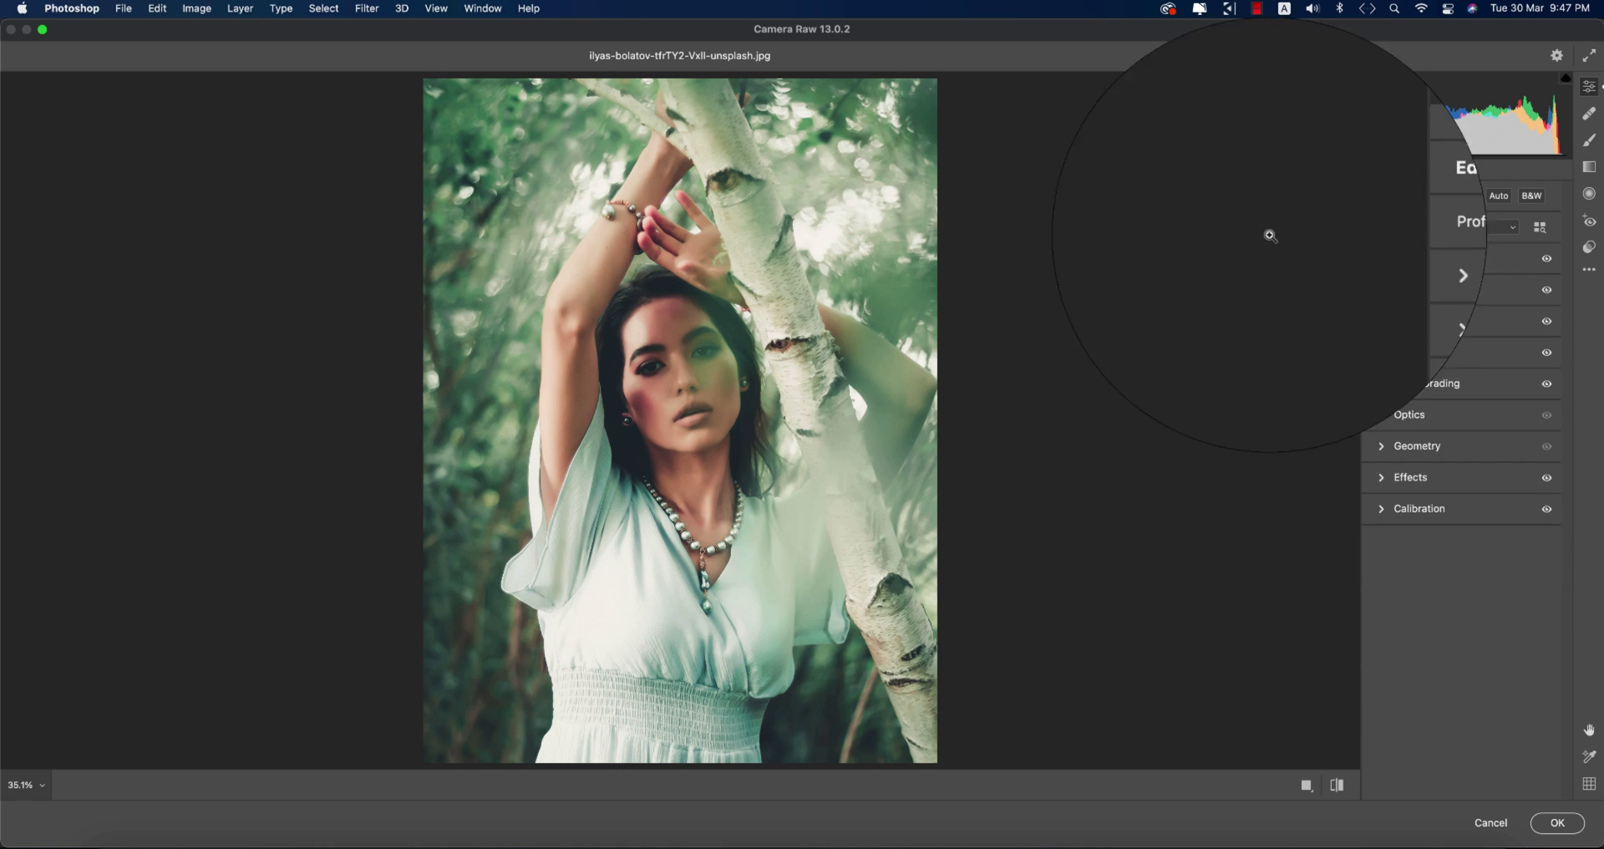
Commit the Camera Raw edits with OK and return to Photoshop's Home screen
left_click(1555, 822)
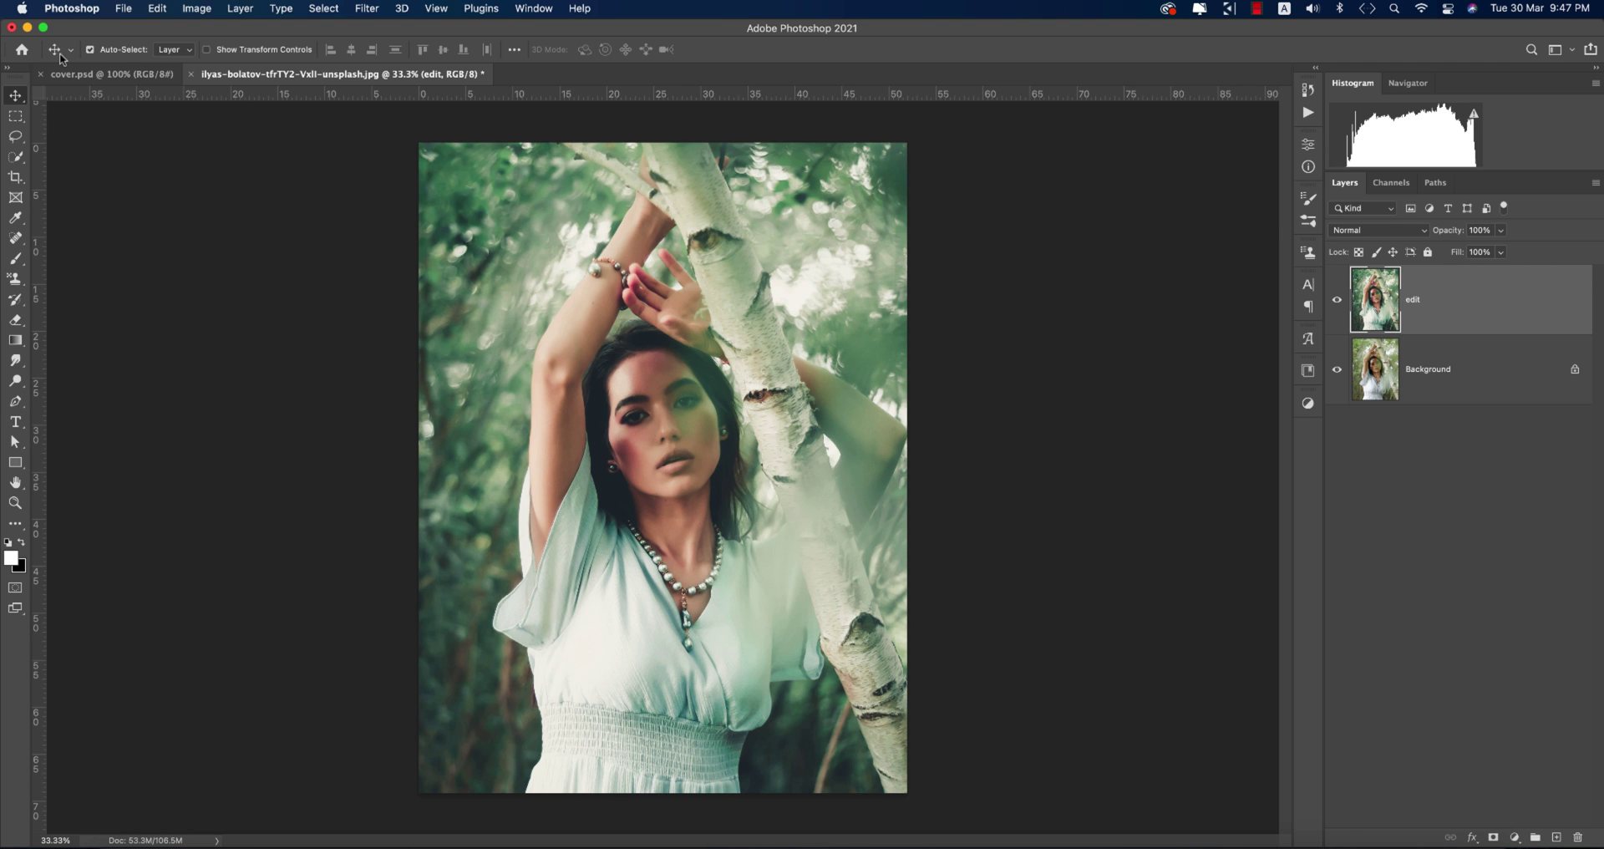
left_click(22, 50)
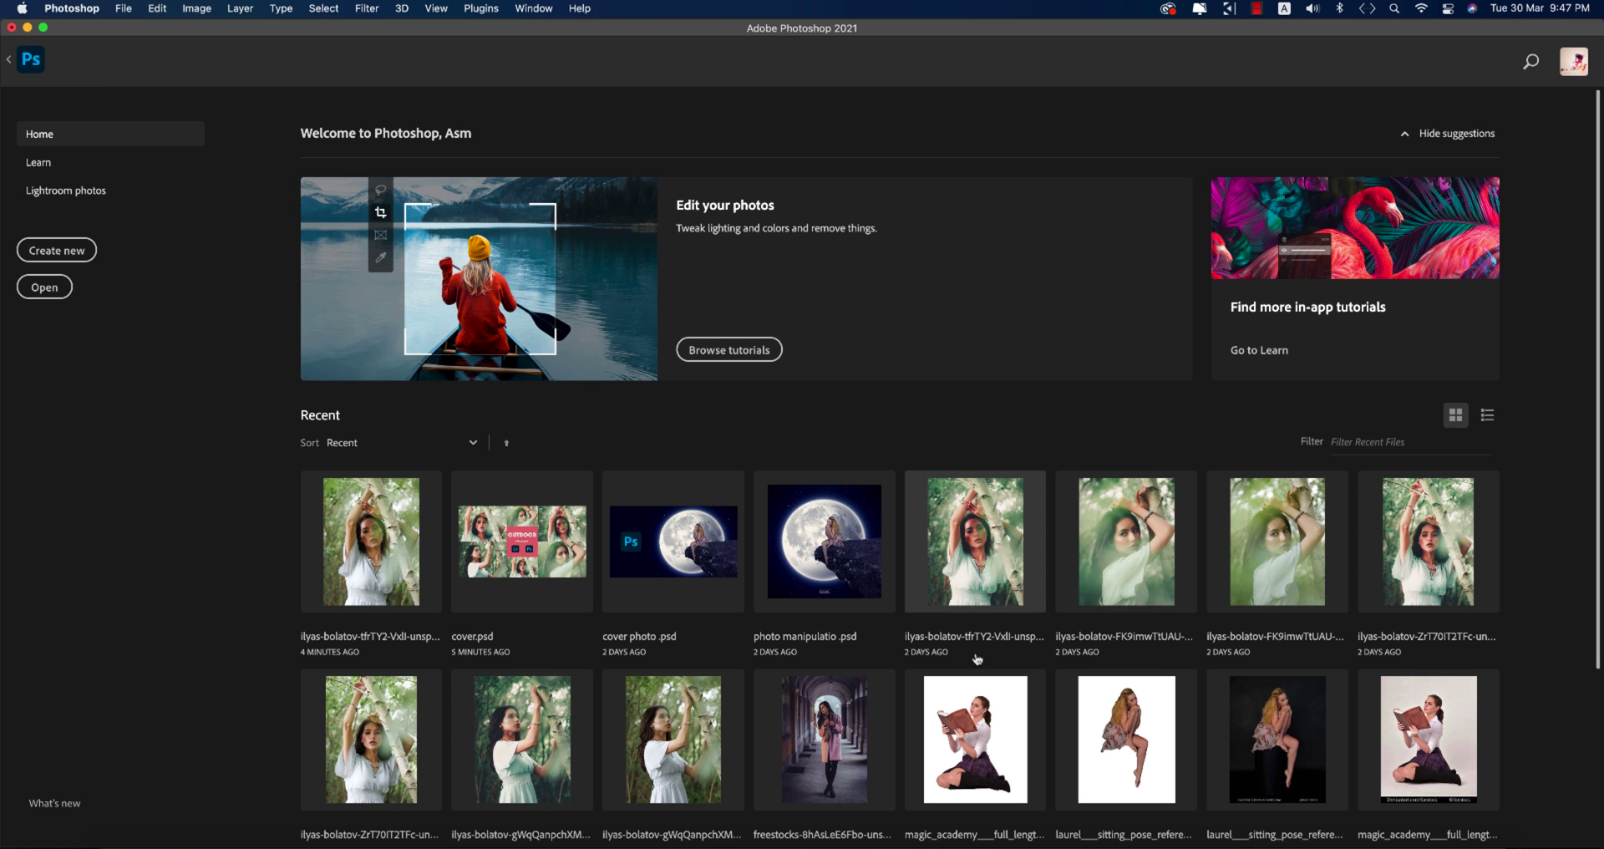
Open freestocks-8hAsLeE6Fbo-unsplash.jpg from Recent and duplicate its Background into Layer 1
left_click(840, 715)
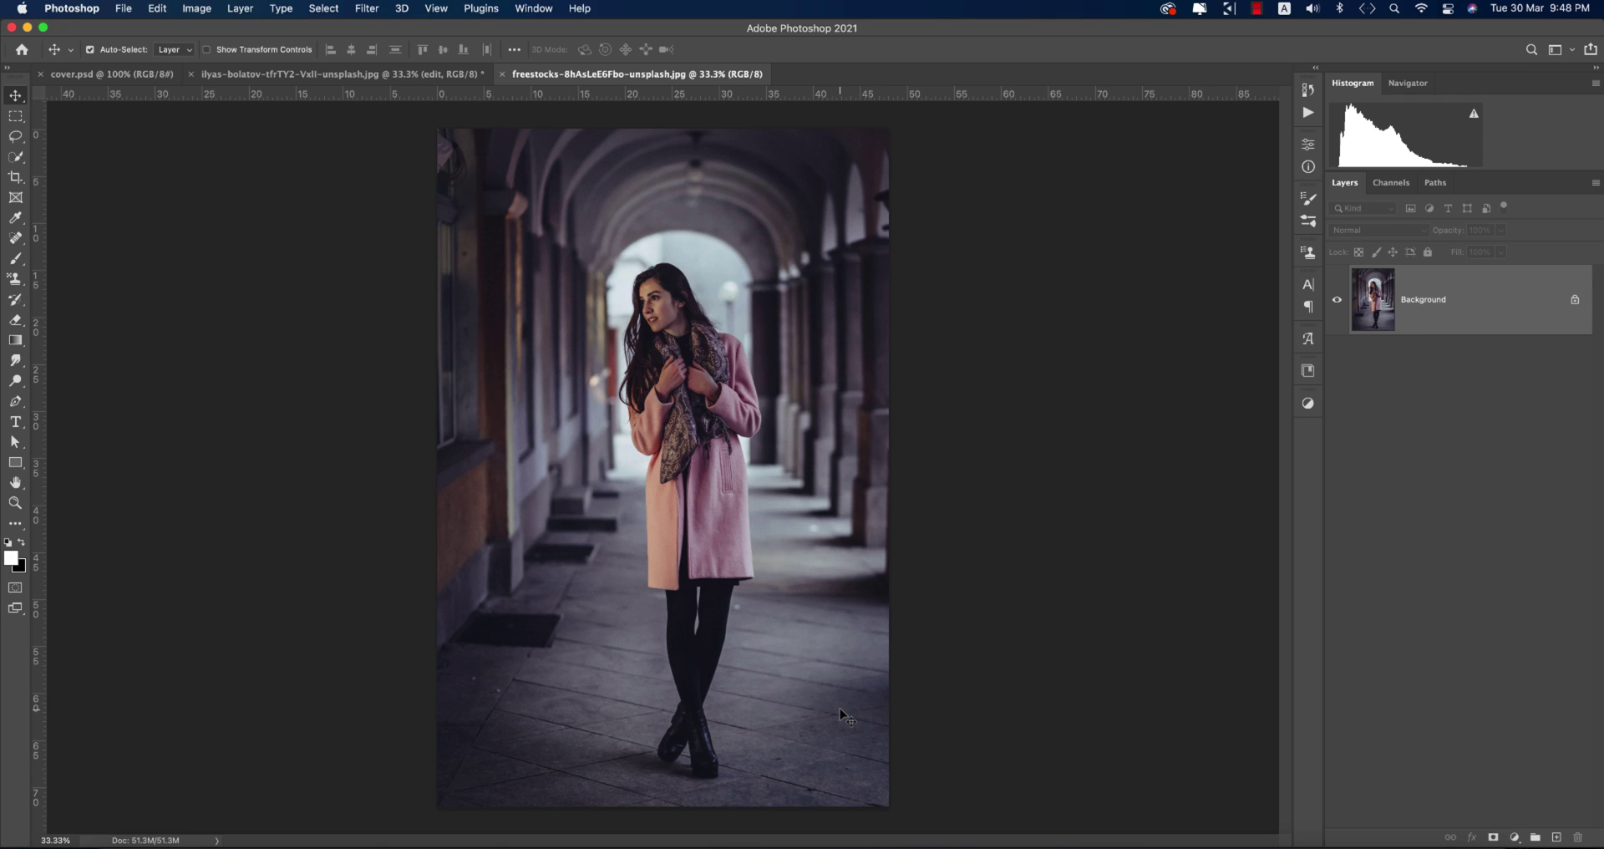
key("super+j")
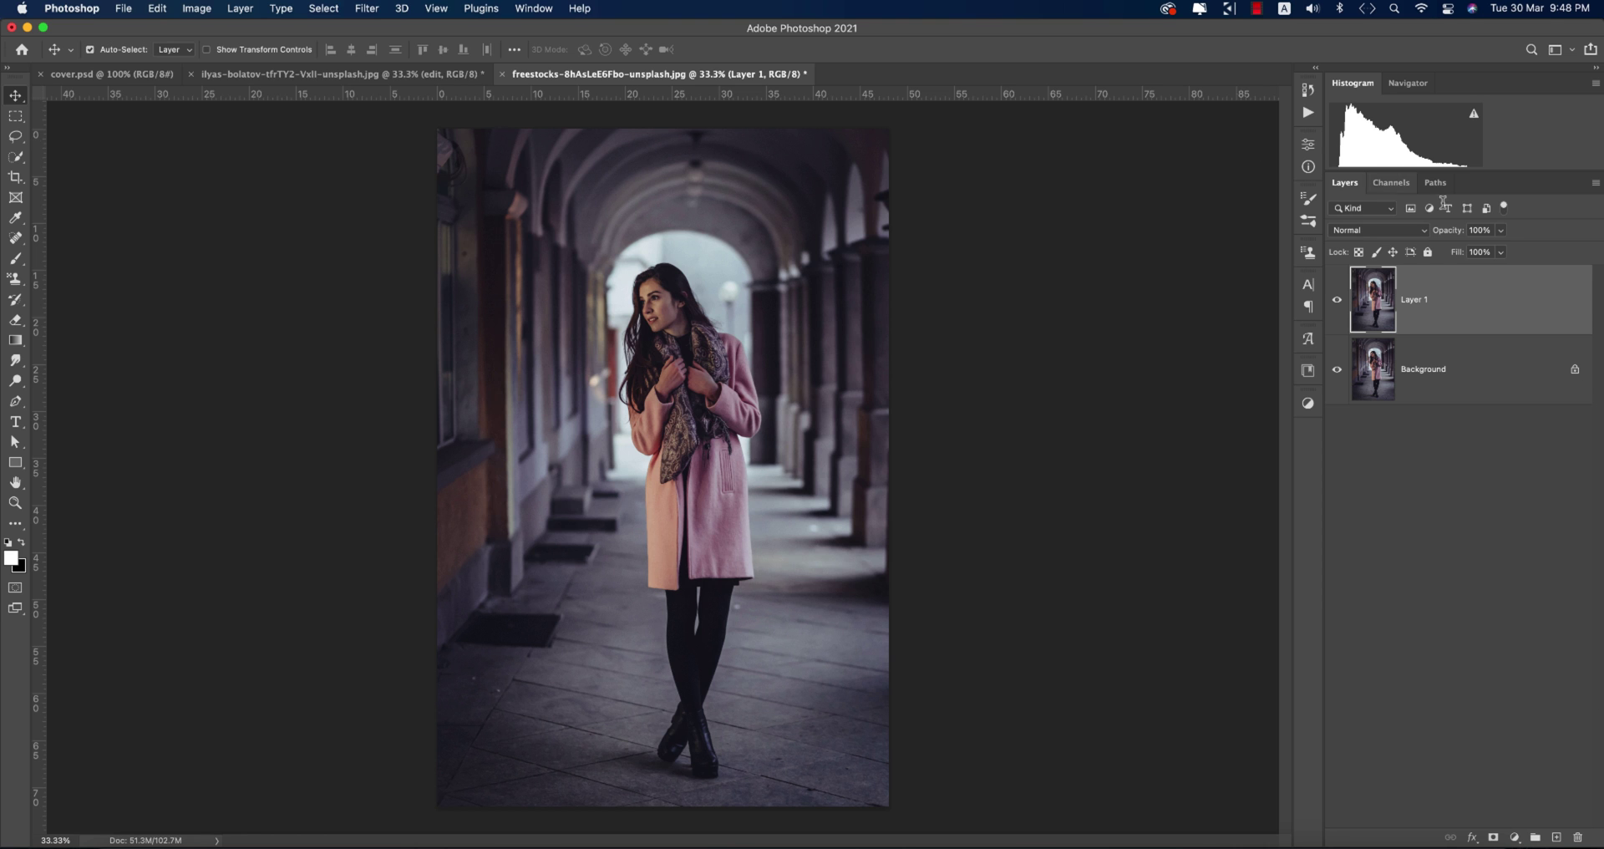
Load the outdoor.xmp settings onto Layer 1 in the Camera Raw Filter
left_click(365, 9)
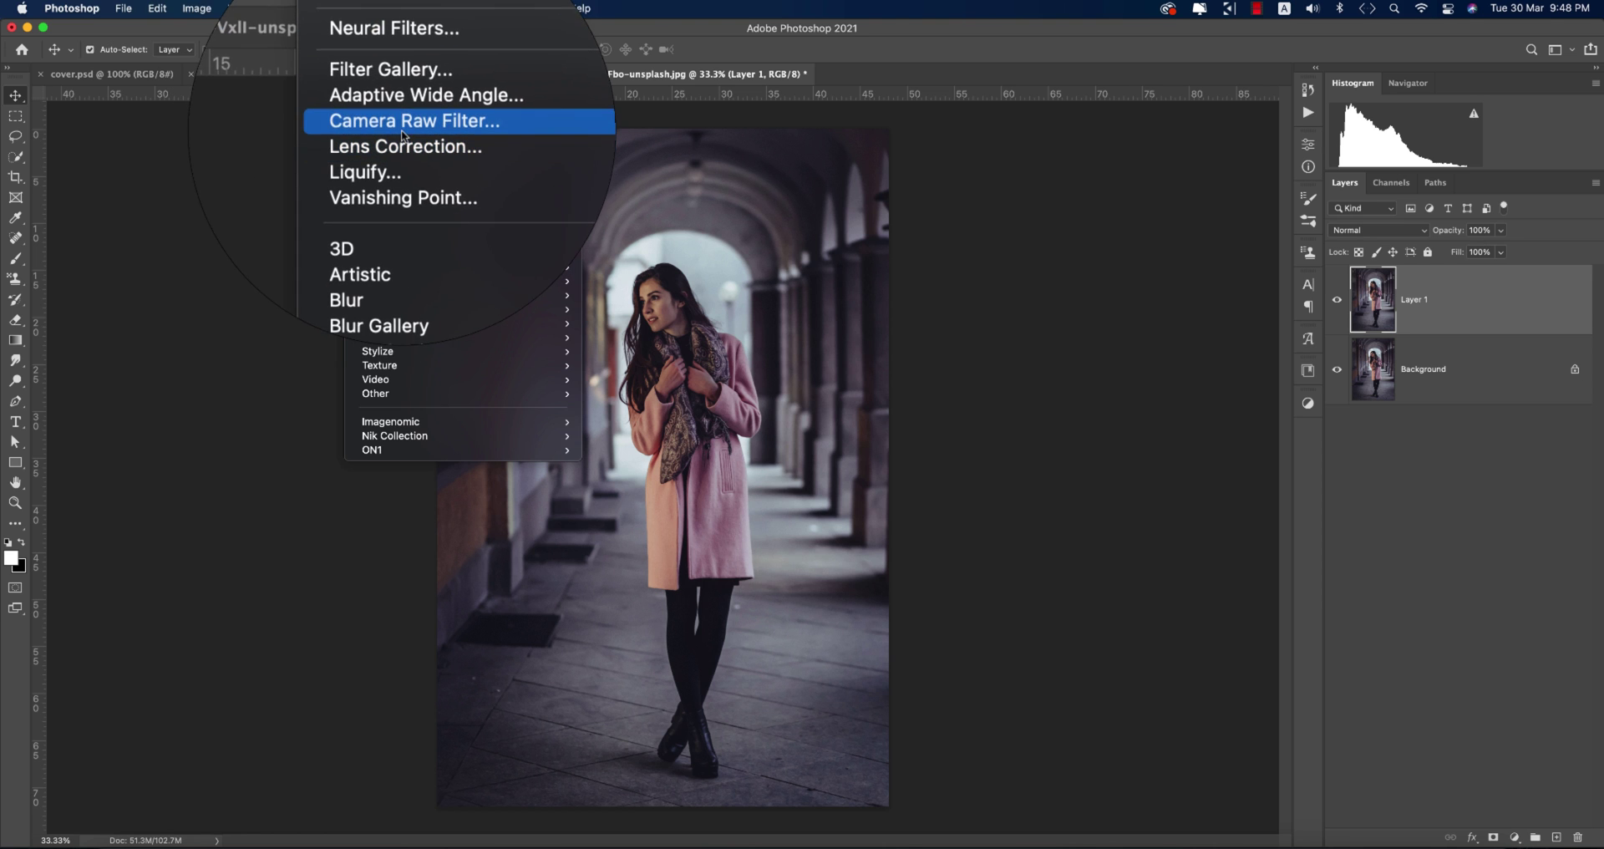
left_click(412, 118)
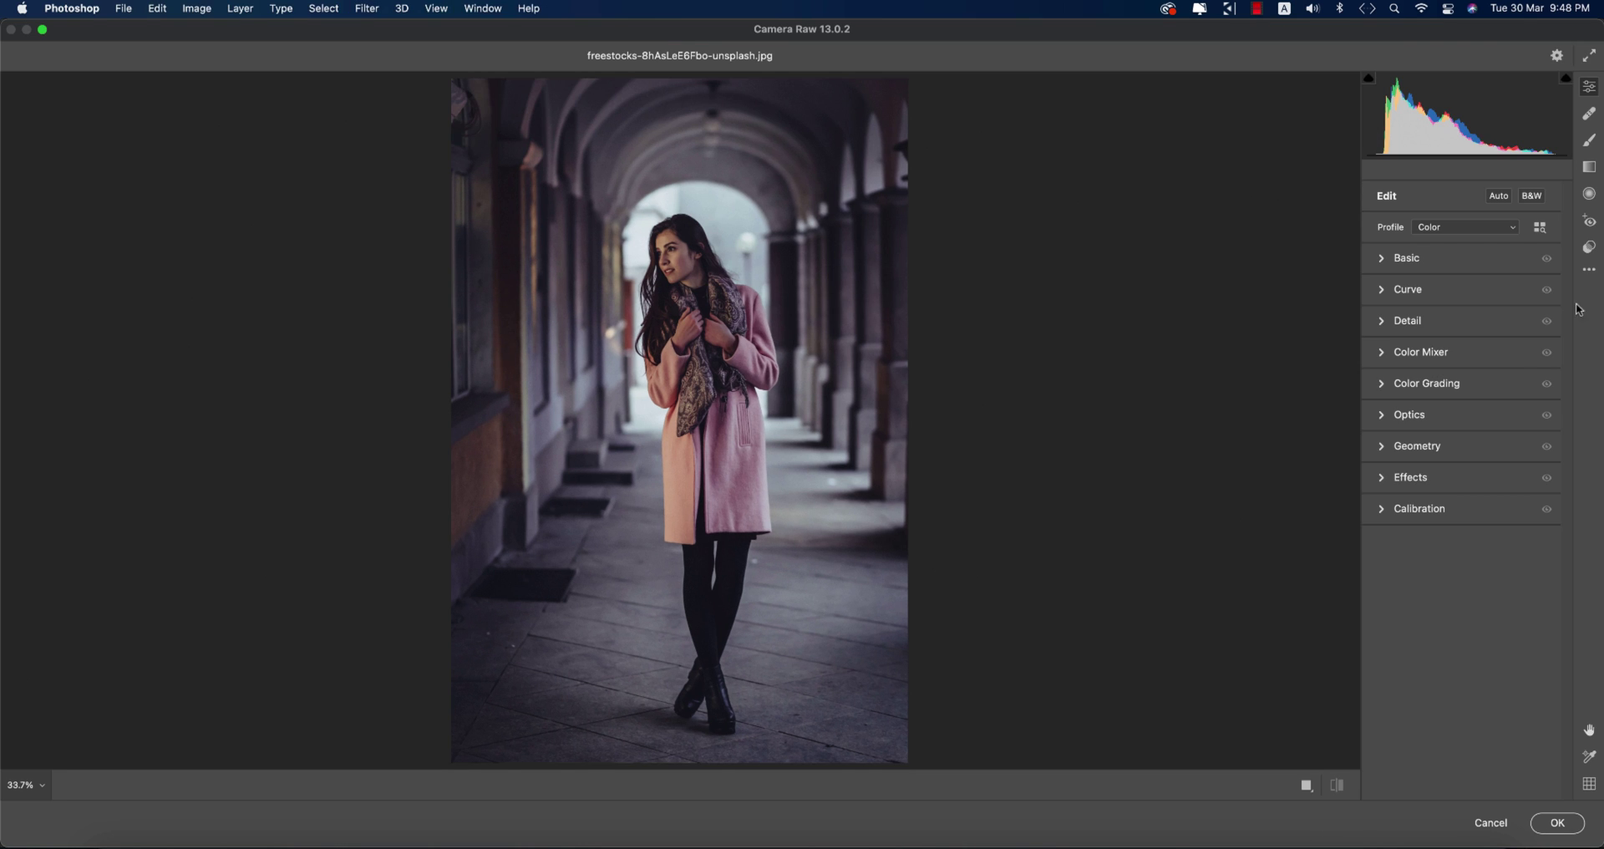
left_click(1589, 270)
left_click(1413, 459)
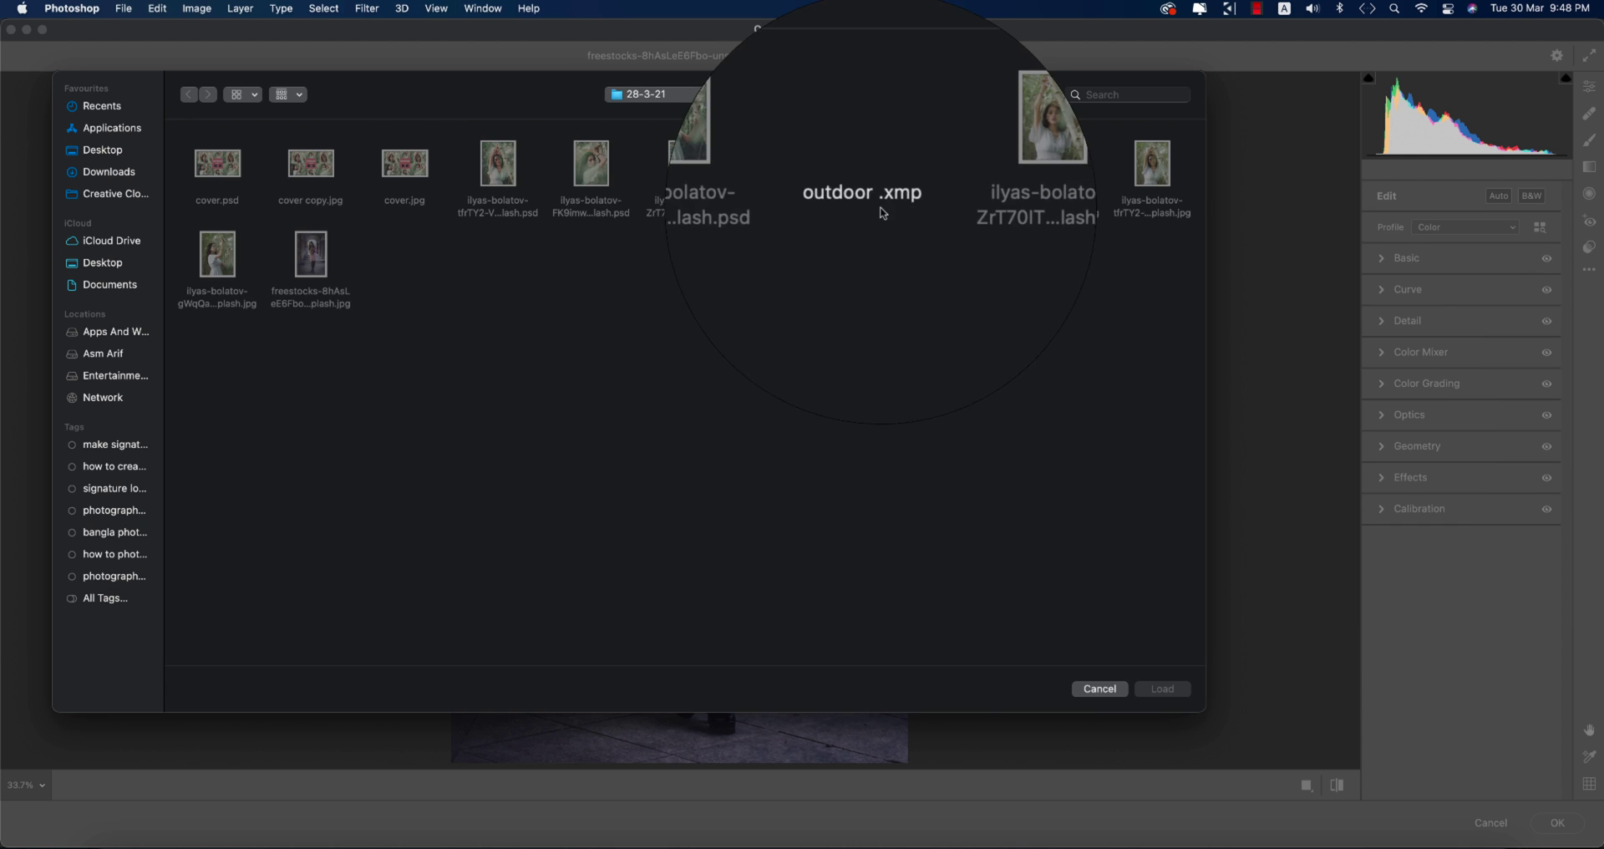
double_click(881, 211)
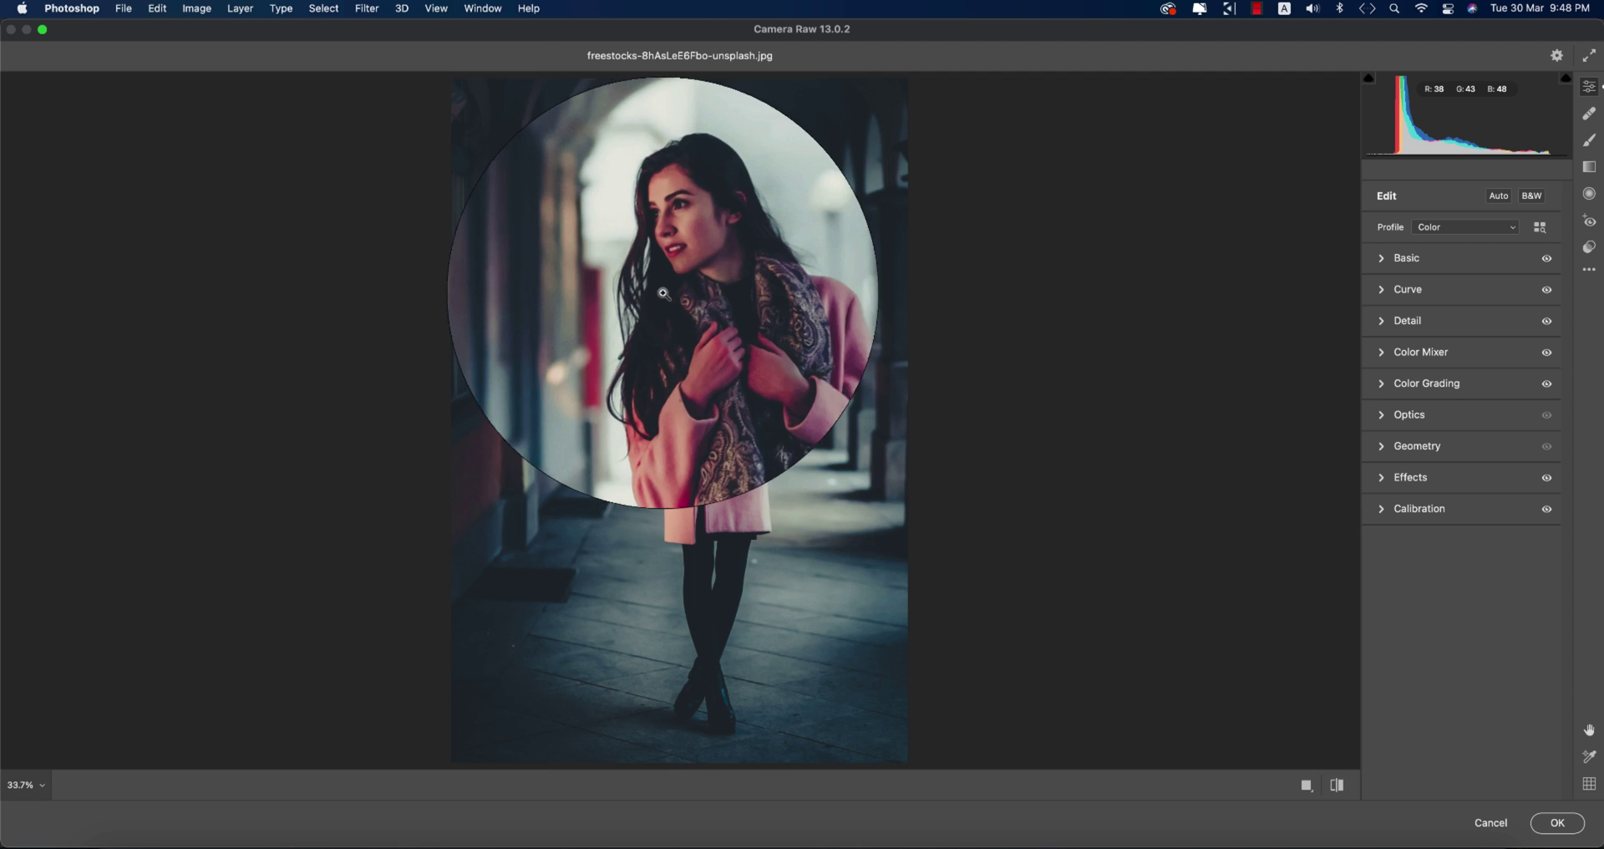
left_click(587, 348)
left_click(612, 373)
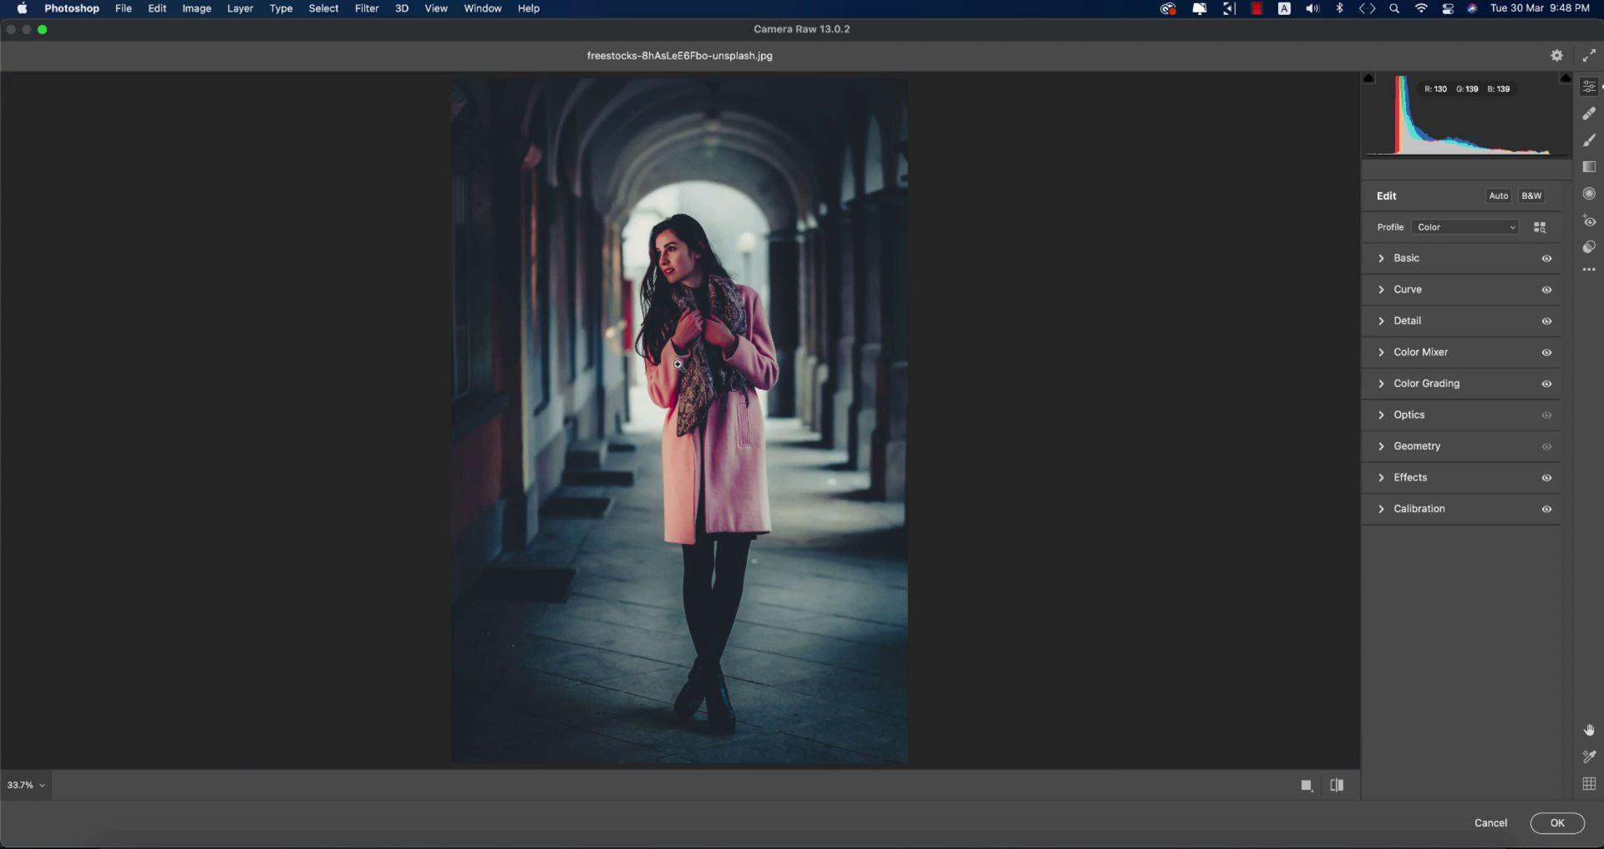
In Basic, raise Exposure slightly and lower Vibrance to −9
left_click(1393, 259)
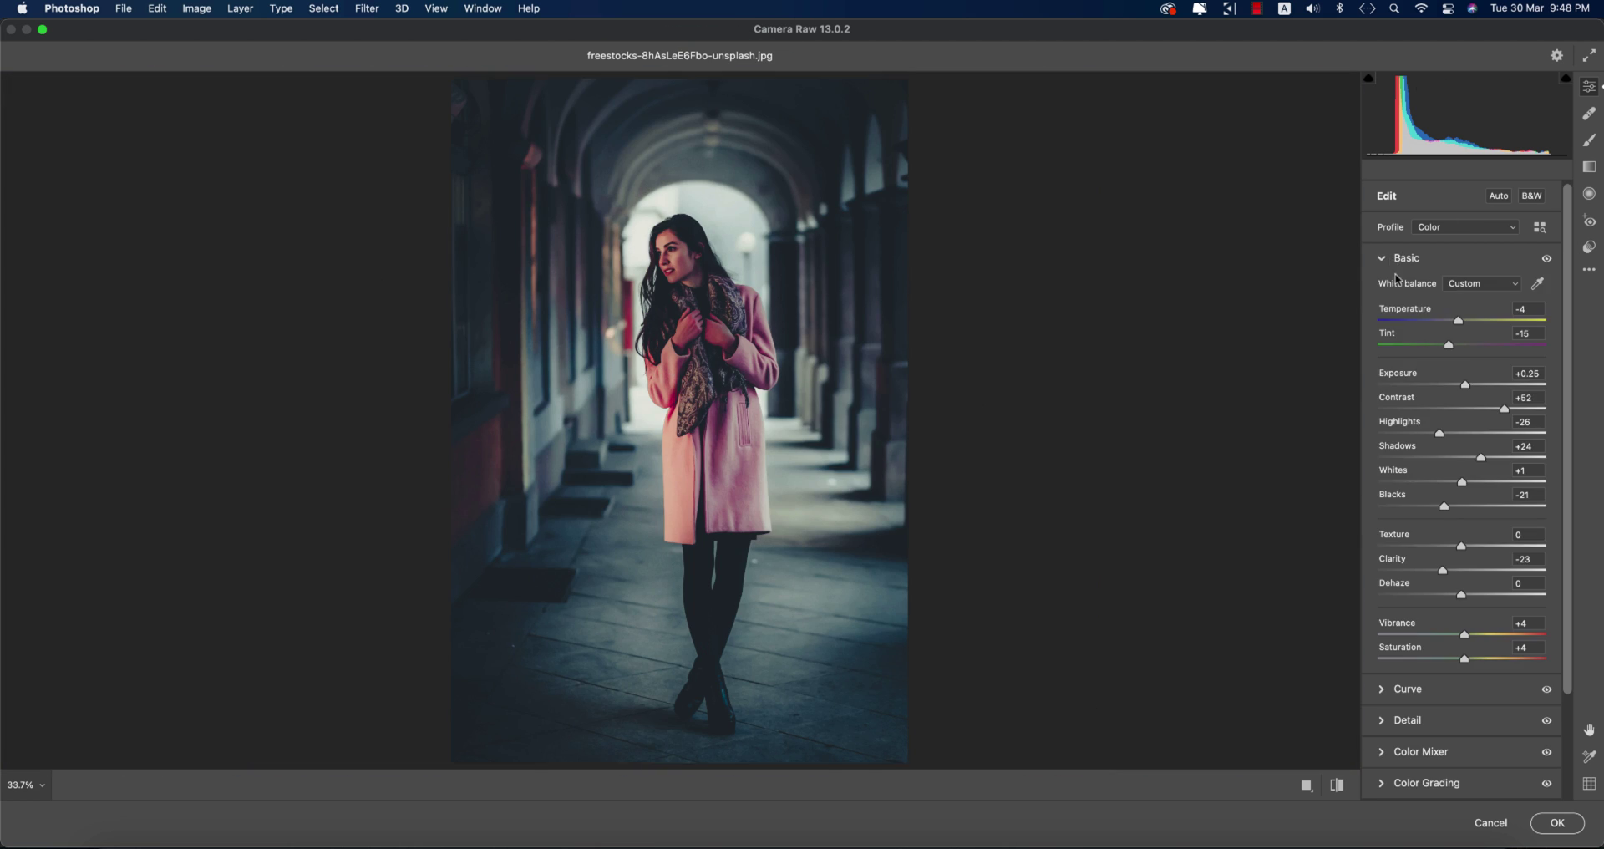
left_click_drag(1453, 386, 1474, 388)
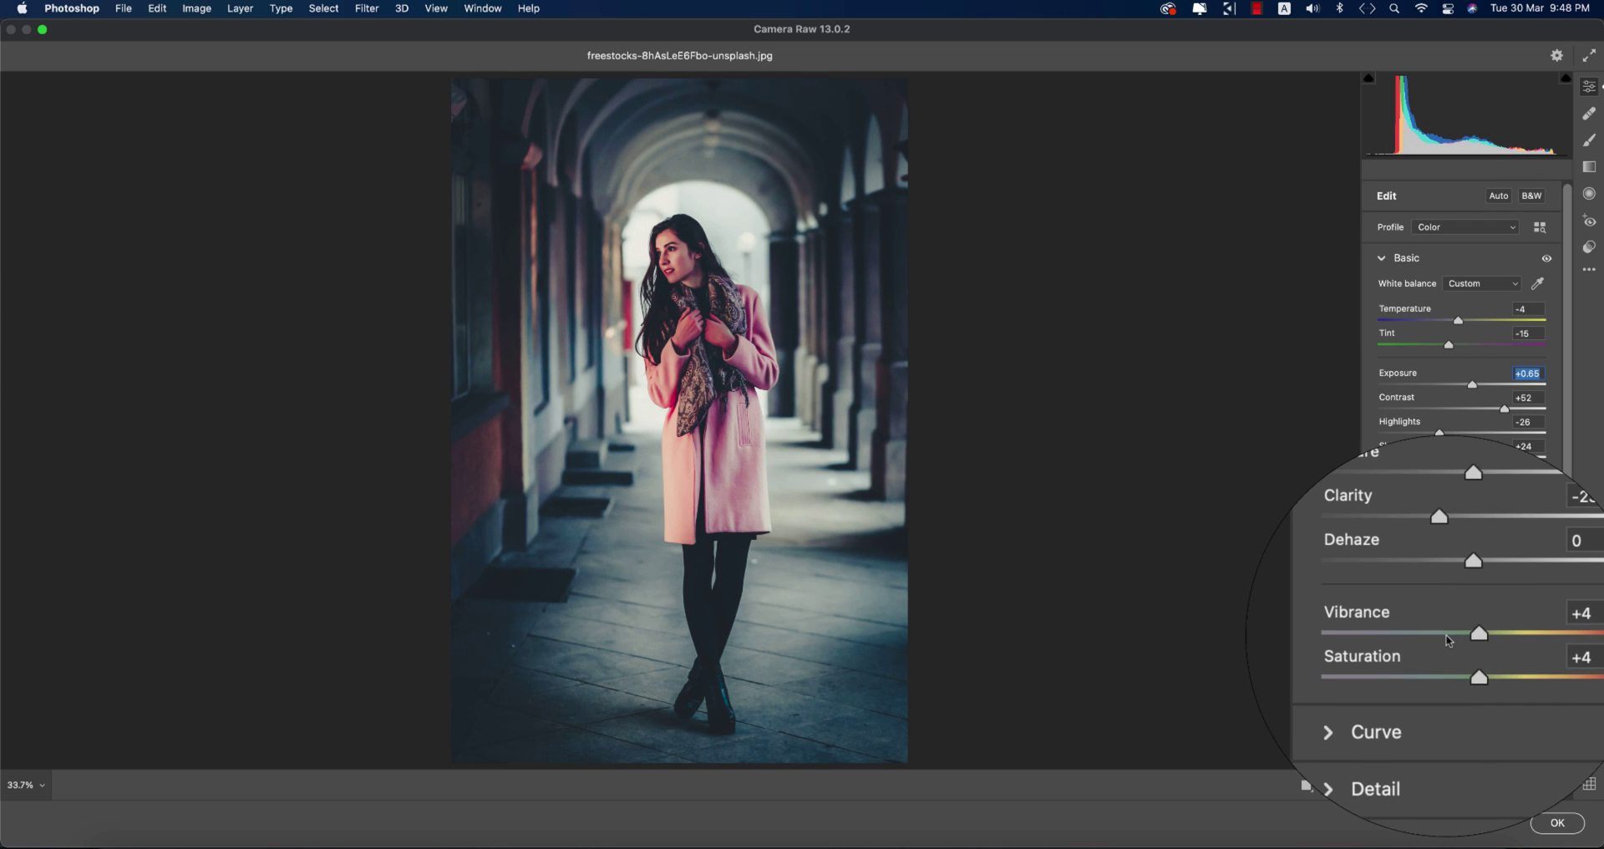
left_click_drag(1474, 628, 1453, 637)
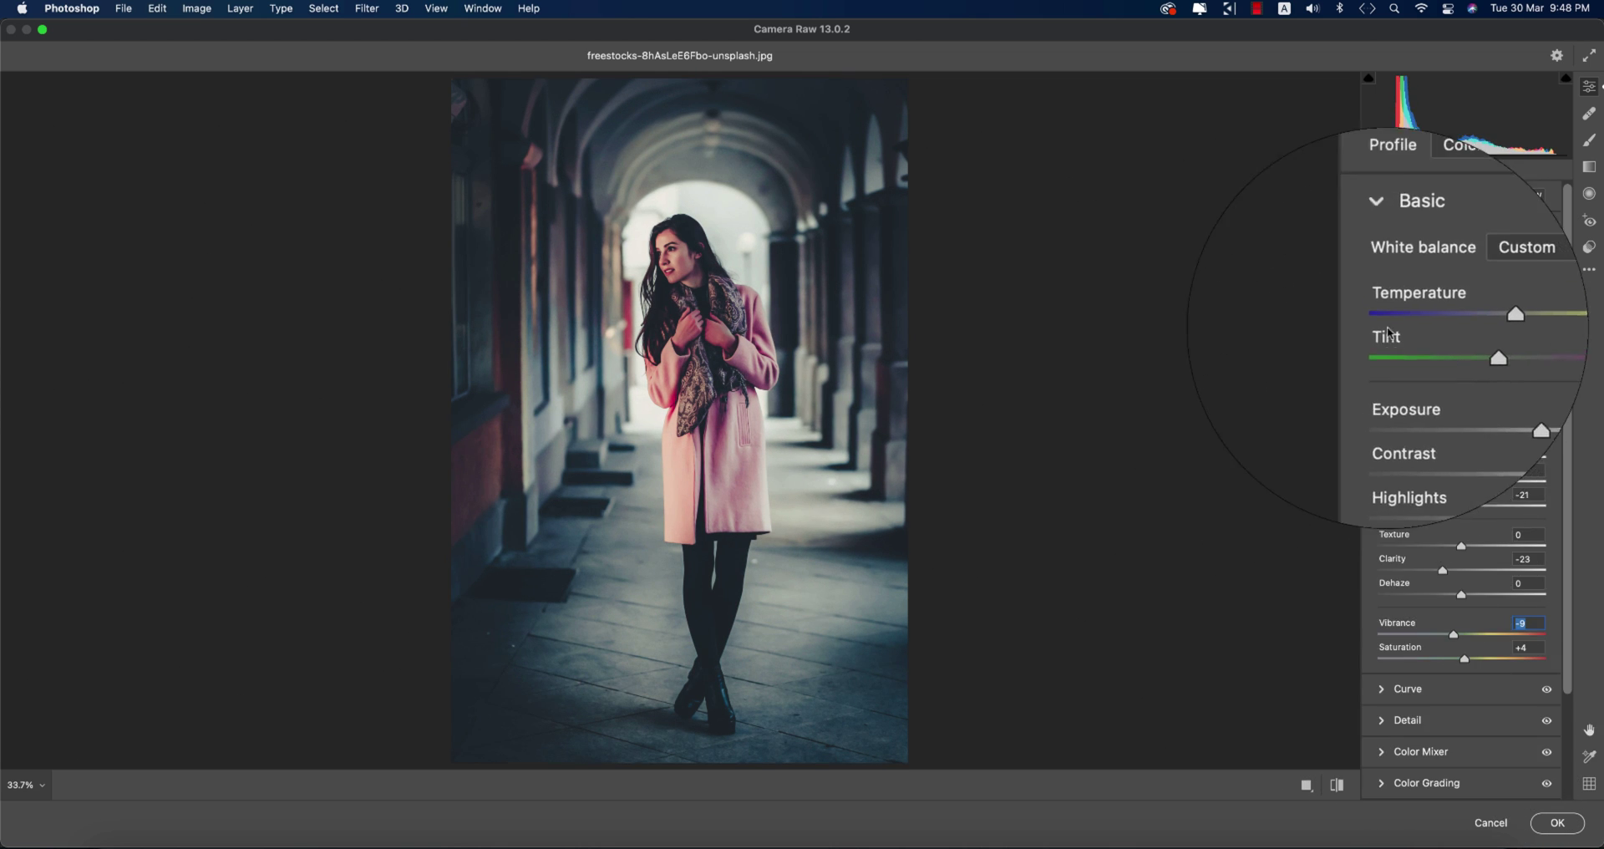
left_click(1394, 258)
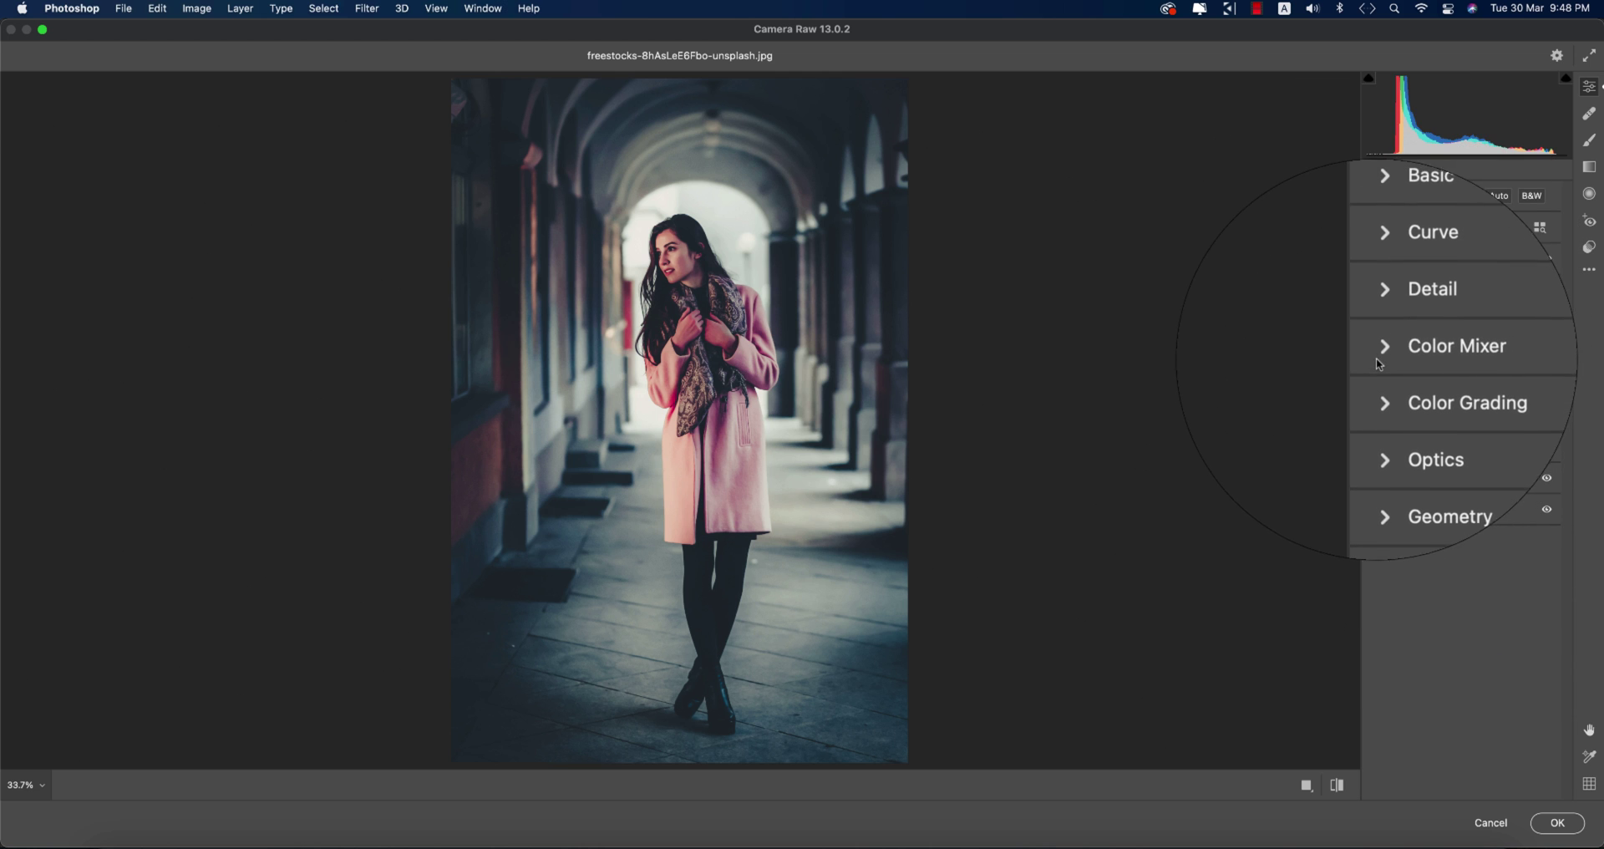
Set Color Mixer Reds saturation to −23, compare before/after, and apply the edit
left_click(1387, 352)
left_click(1428, 401)
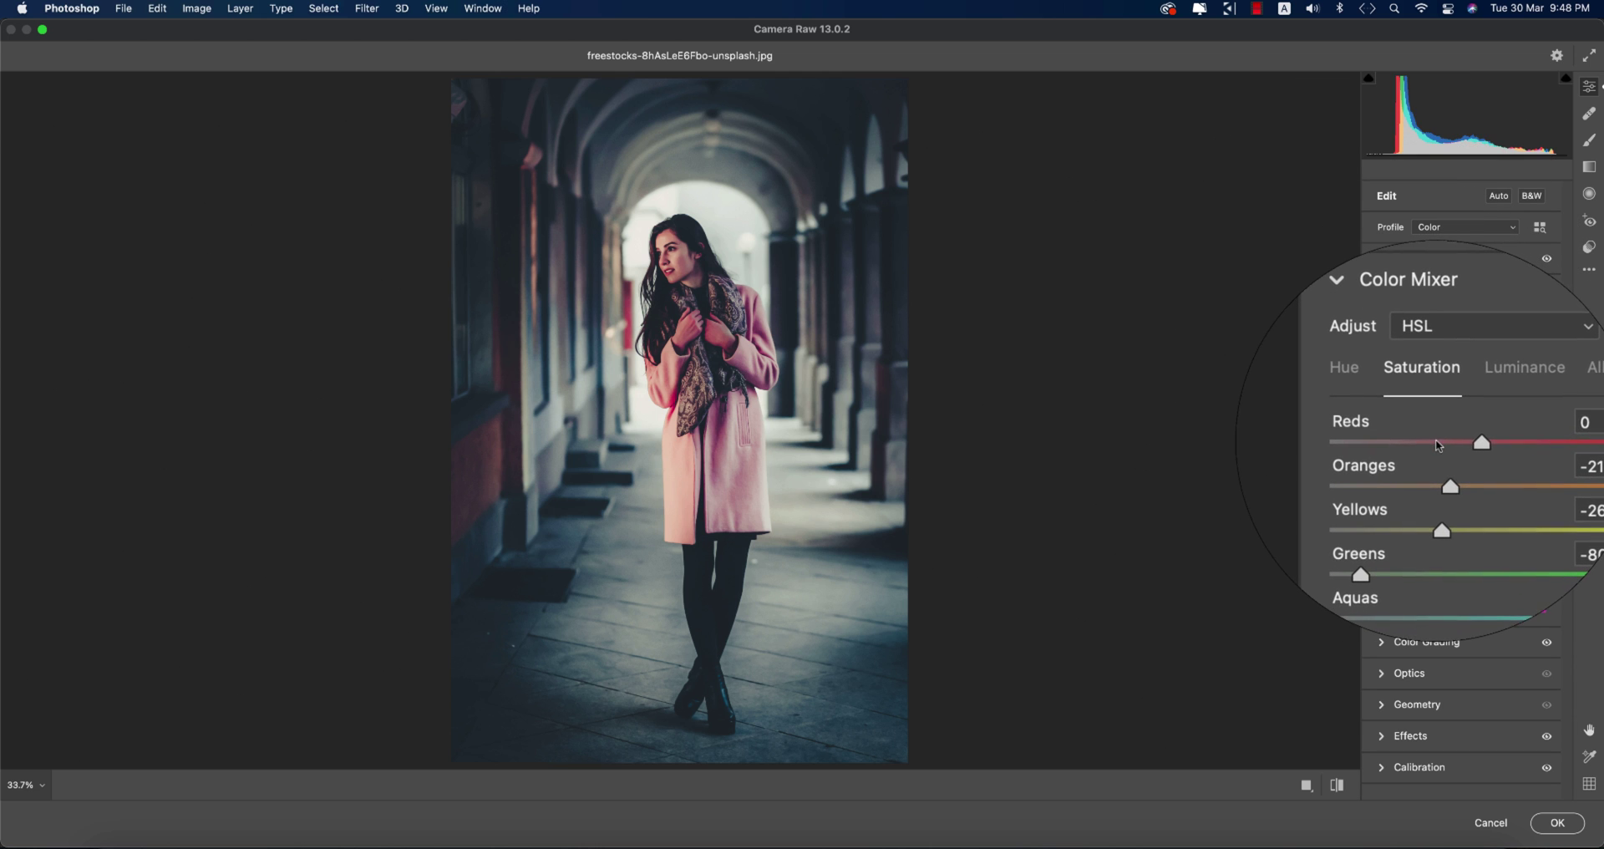
left_click(1439, 448)
left_click_drag(1442, 443, 1443, 443)
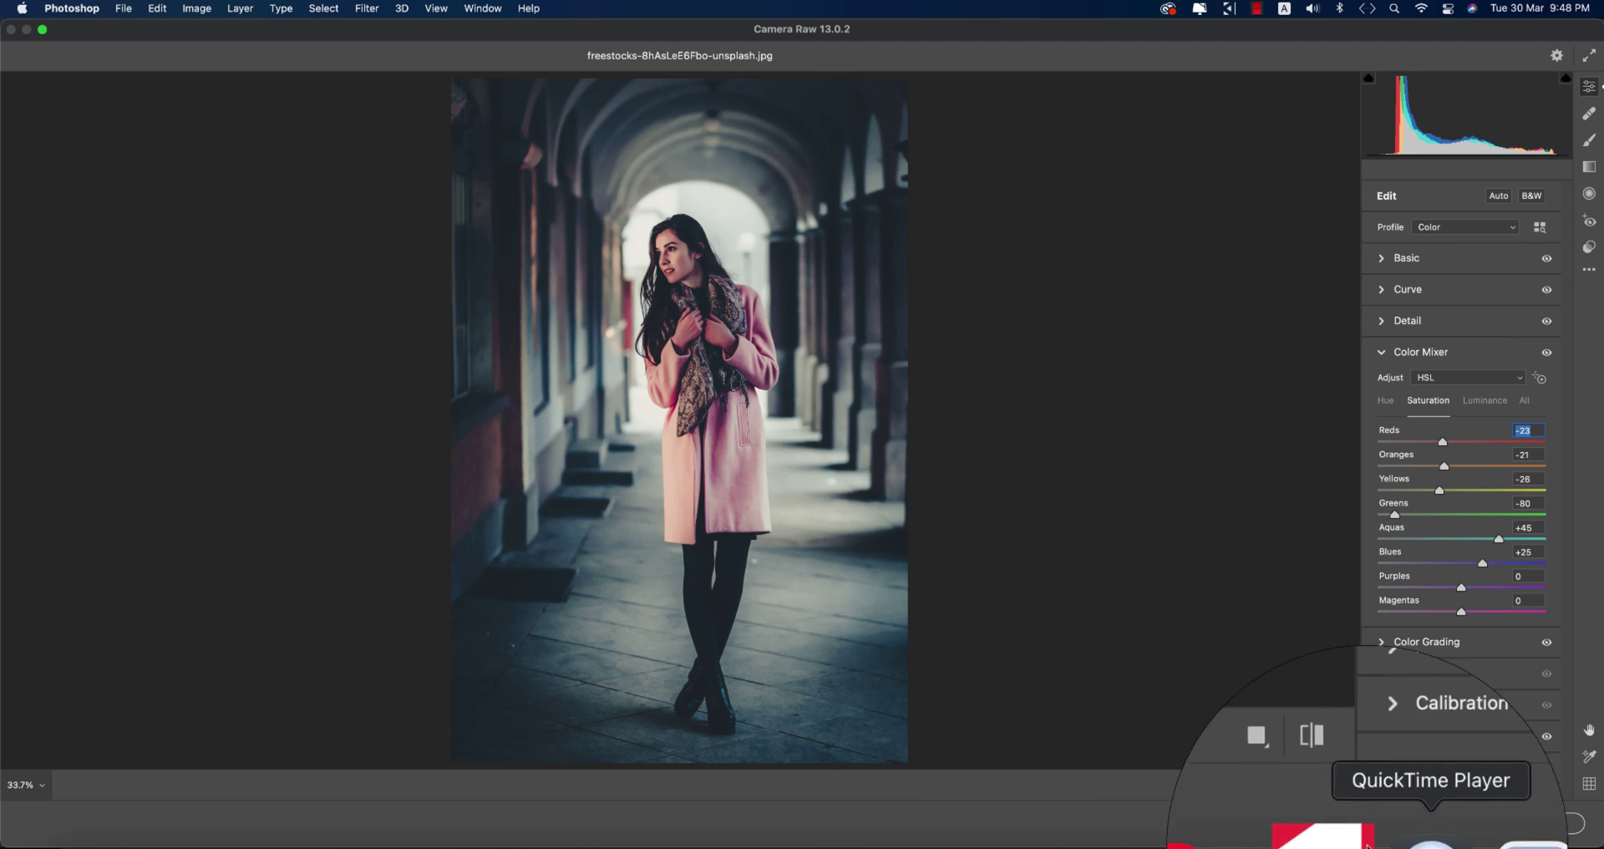
left_click(1334, 785)
left_click(1334, 785)
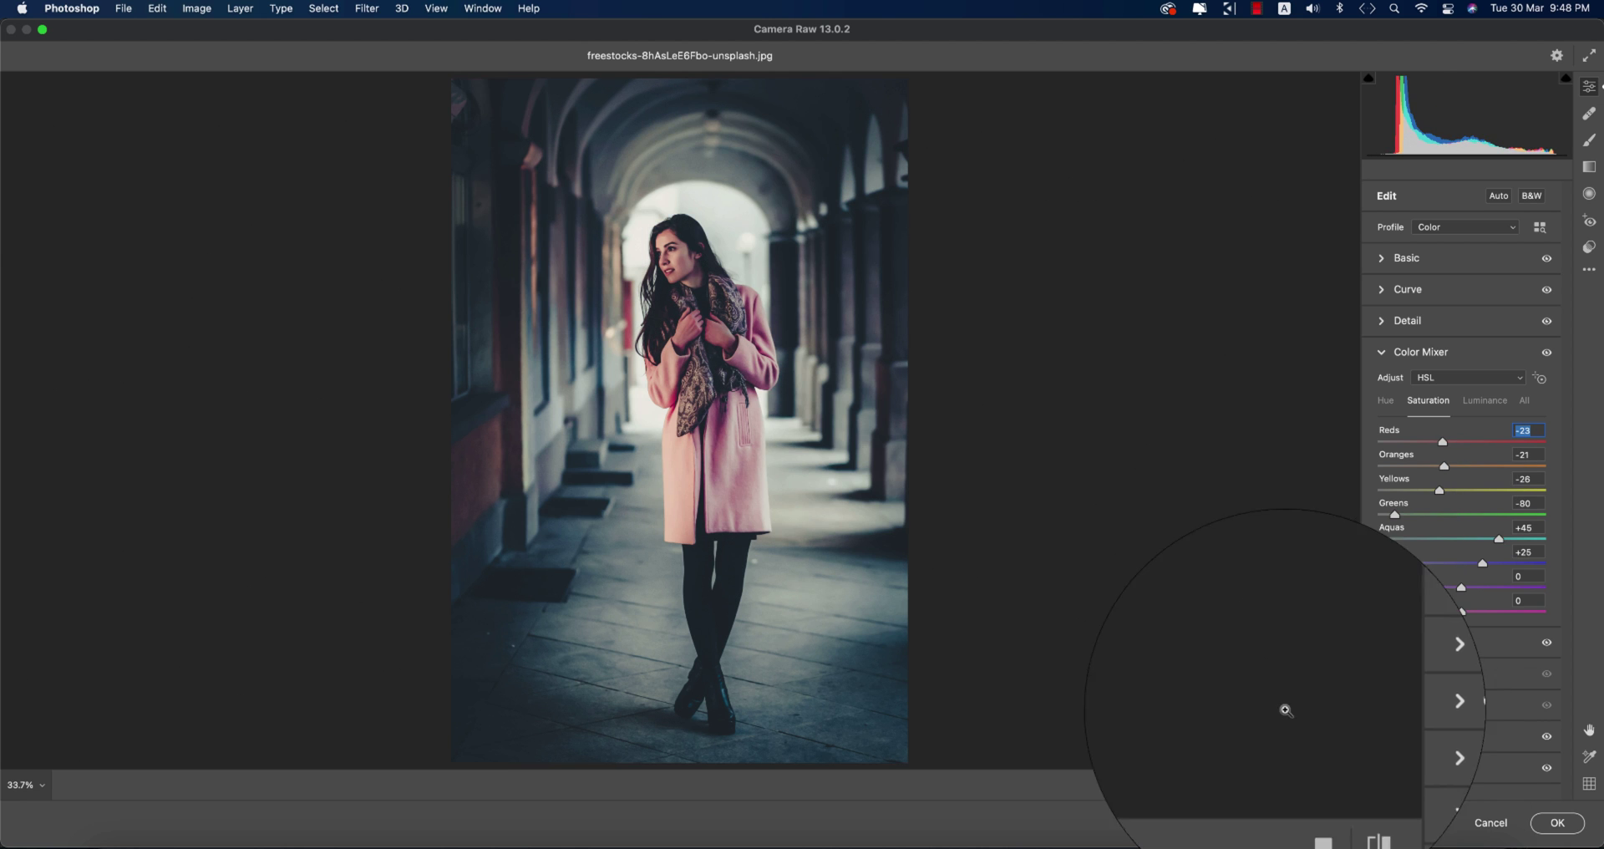
left_click(1568, 826)
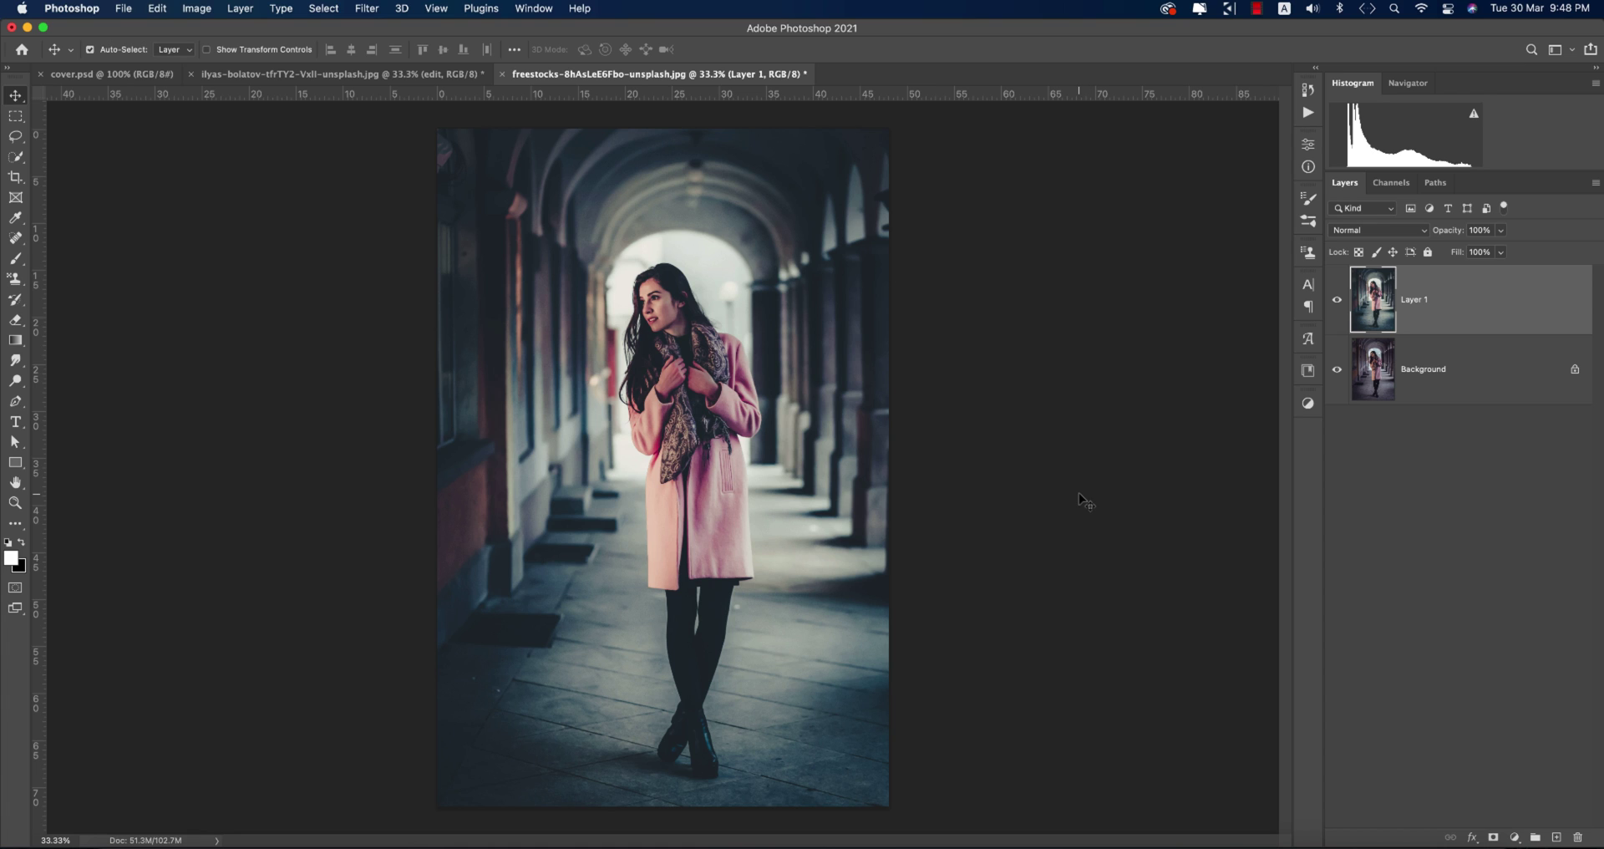
left_click(328, 75)
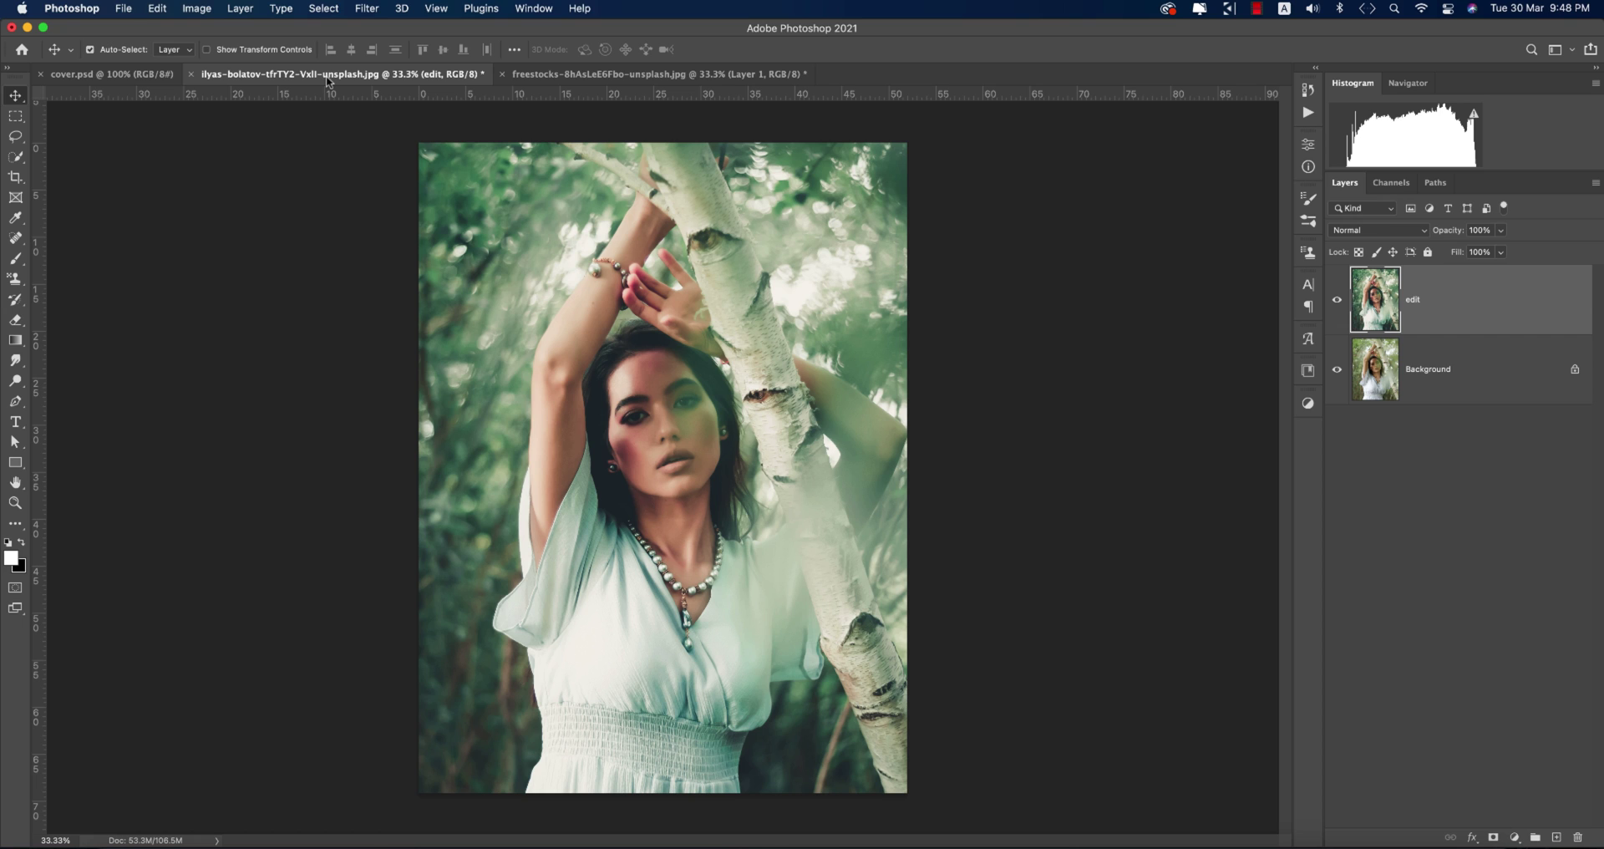
left_click(566, 75)
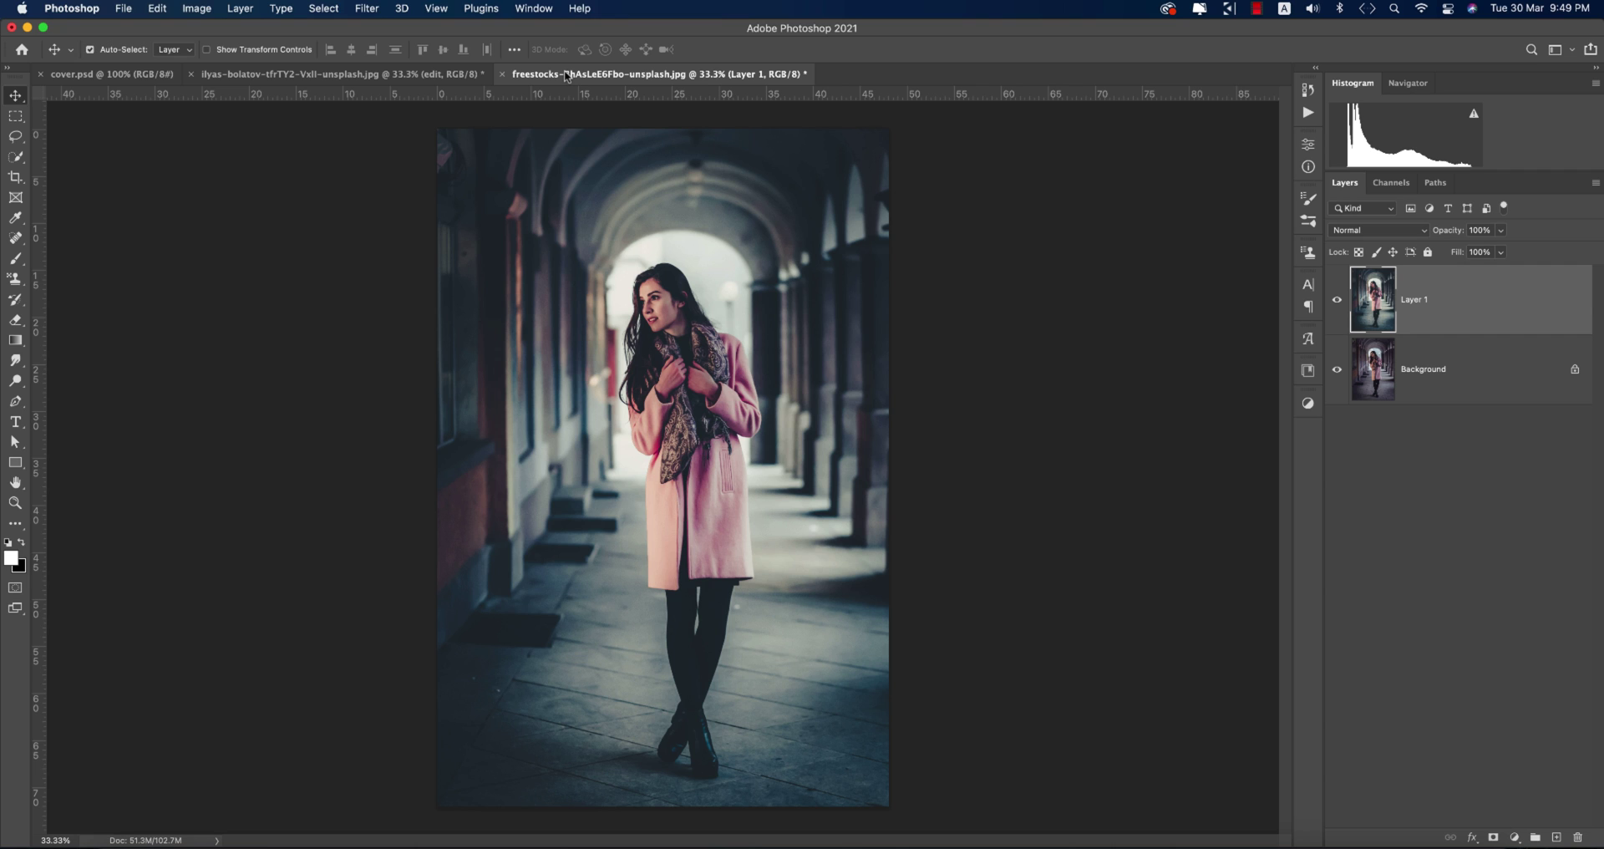